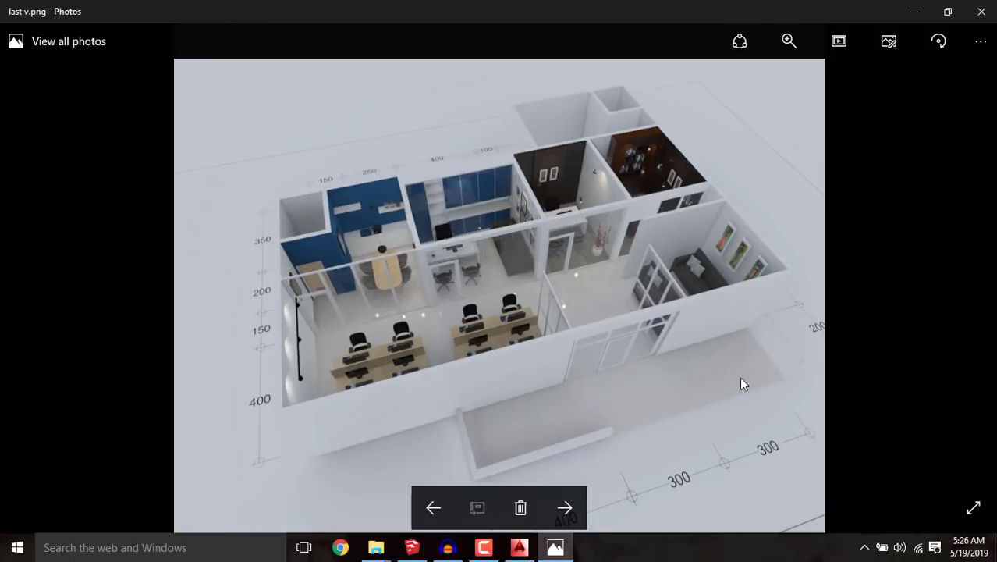
# Step: Close the reference render and its file folder, and switch to the house model in SketchUp
pyautogui.click(986, 17)
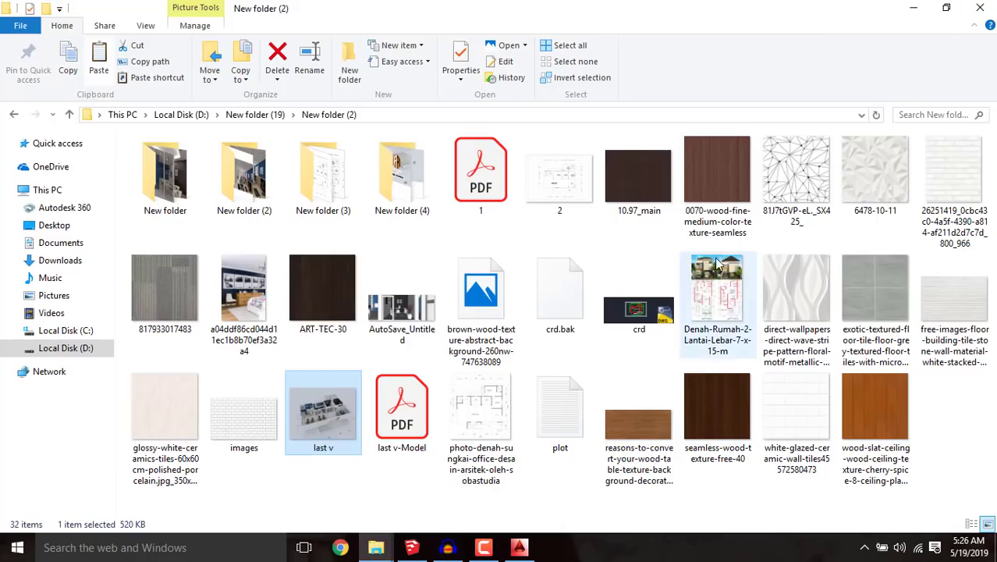
pyautogui.click(987, 16)
pyautogui.moveTo(639, 323); pyautogui.dragTo(613, 308)
pyautogui.scroll(3, 628, 298)
pyautogui.scroll(-6, 628, 299)
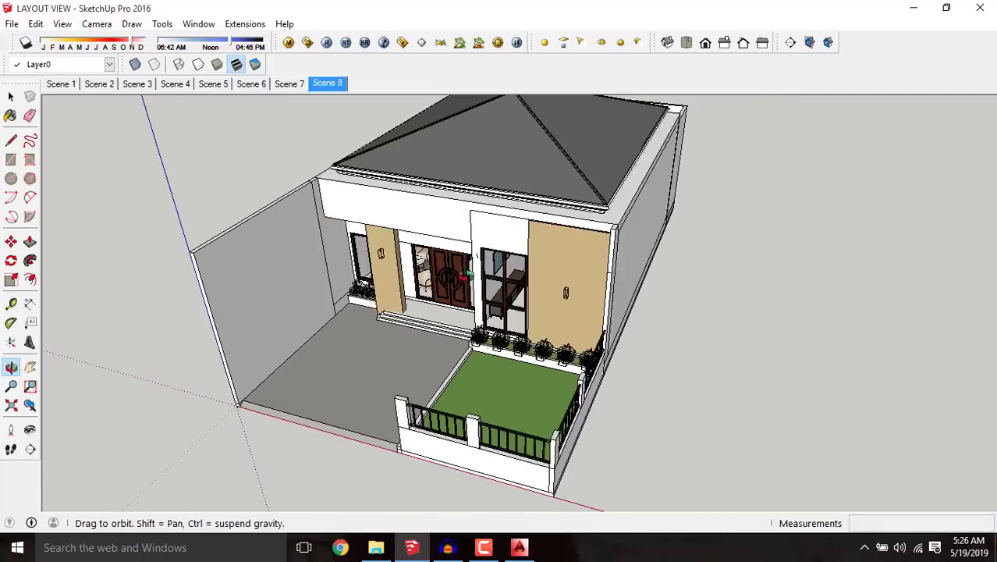
pyautogui.moveTo(531, 302); pyautogui.dragTo(546, 206)
pyautogui.scroll(4, 545, 205)
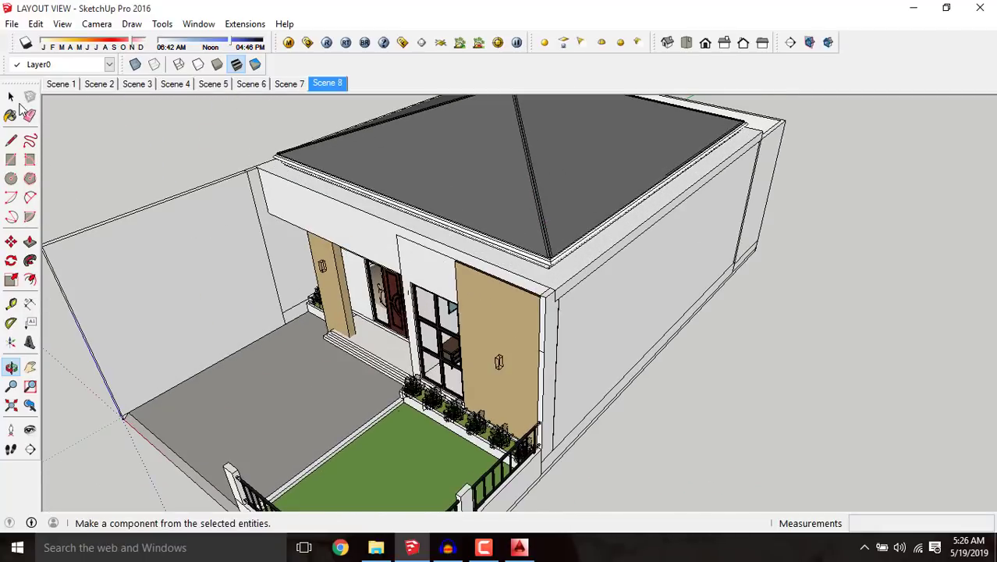
# Step: Hide the atap layer to remove the roof from the house model
pyautogui.click(11, 116)
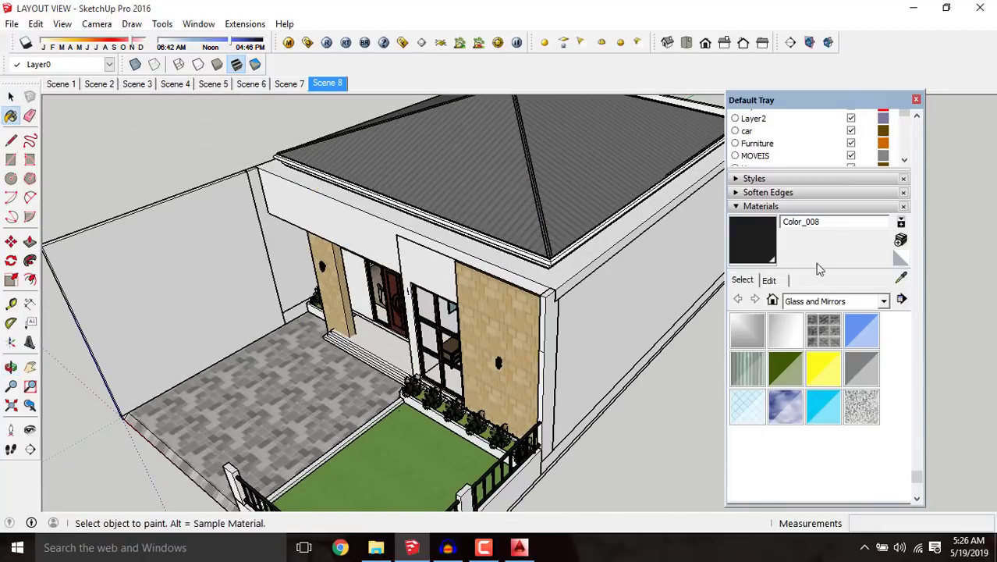
pyautogui.scroll(3, 836, 153)
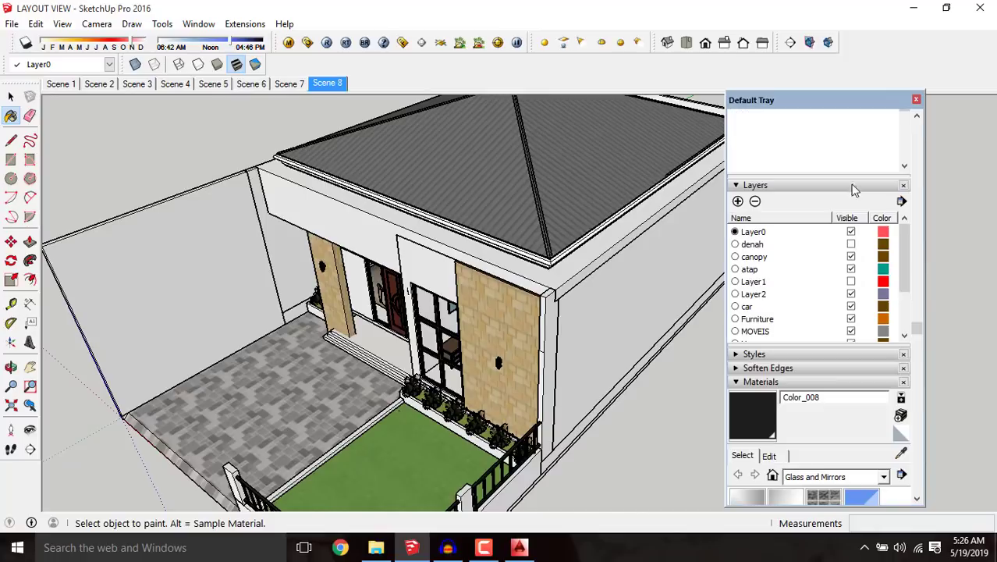
pyautogui.click(852, 271)
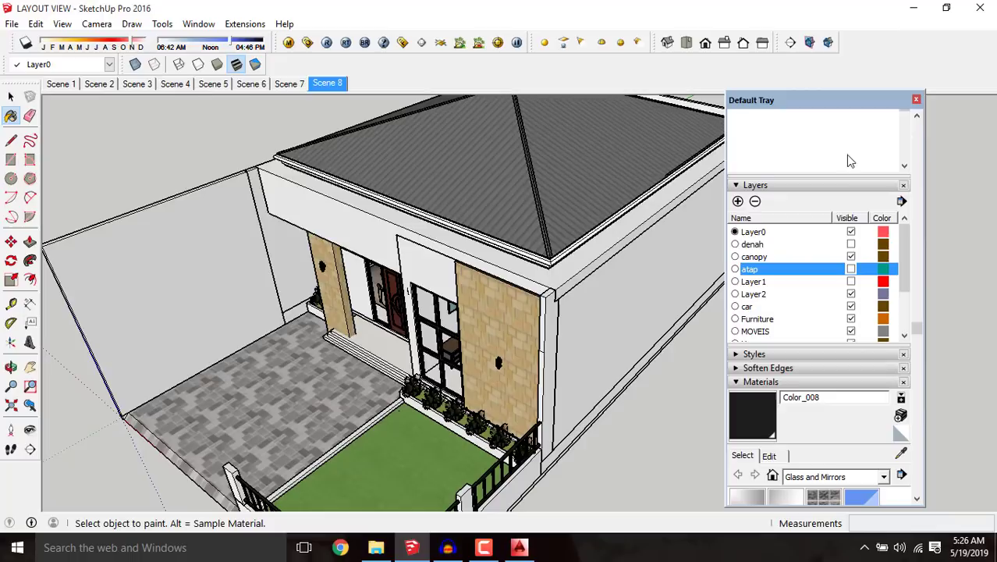
pyautogui.click(916, 99)
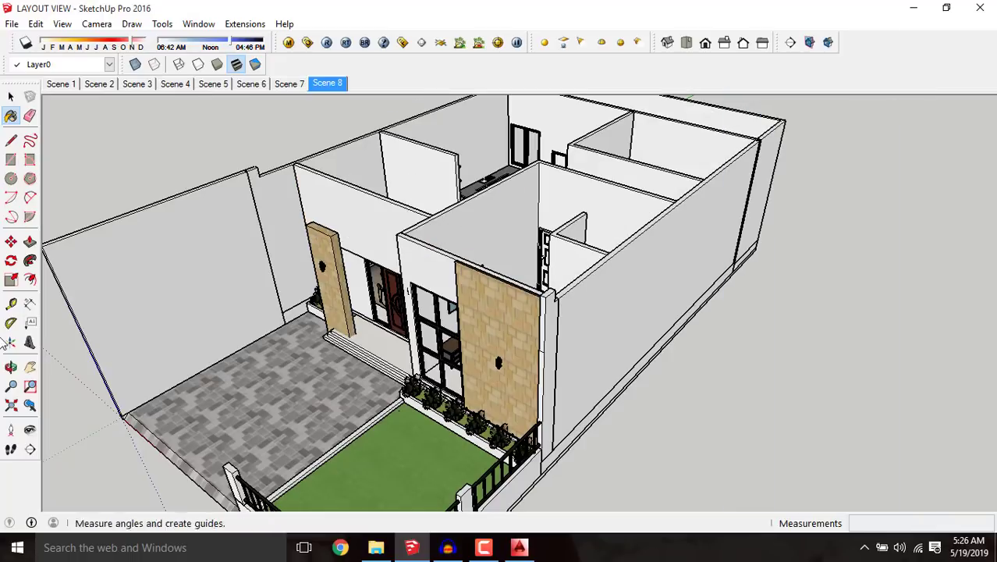
# Step: Examine the furnished interior of the house: bedrooms, living room, family room, dining area and kitchen
pyautogui.click(11, 366)
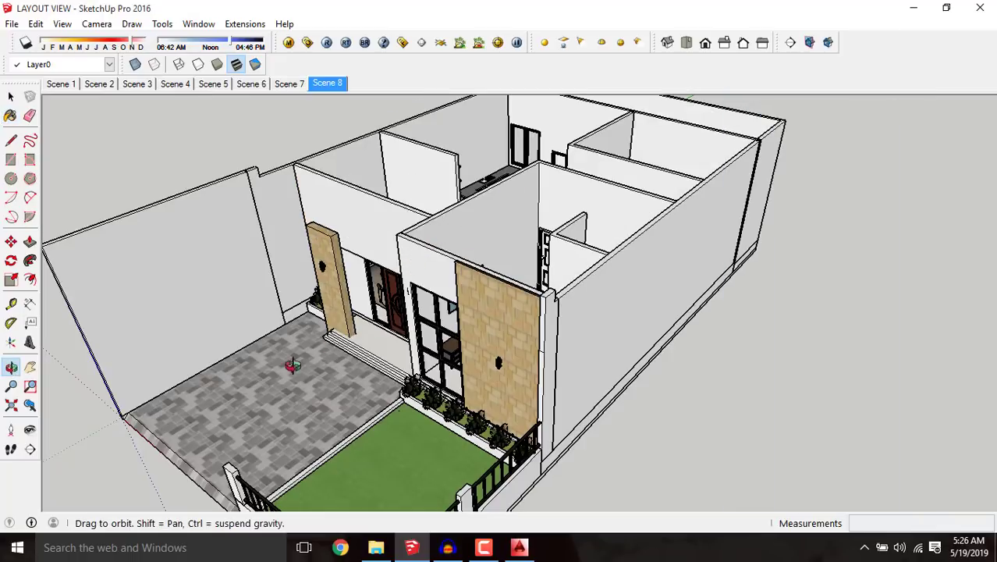
pyautogui.moveTo(547, 160); pyautogui.dragTo(437, 214)
pyautogui.scroll(2, 593, 219)
pyautogui.scroll(2, 637, 202)
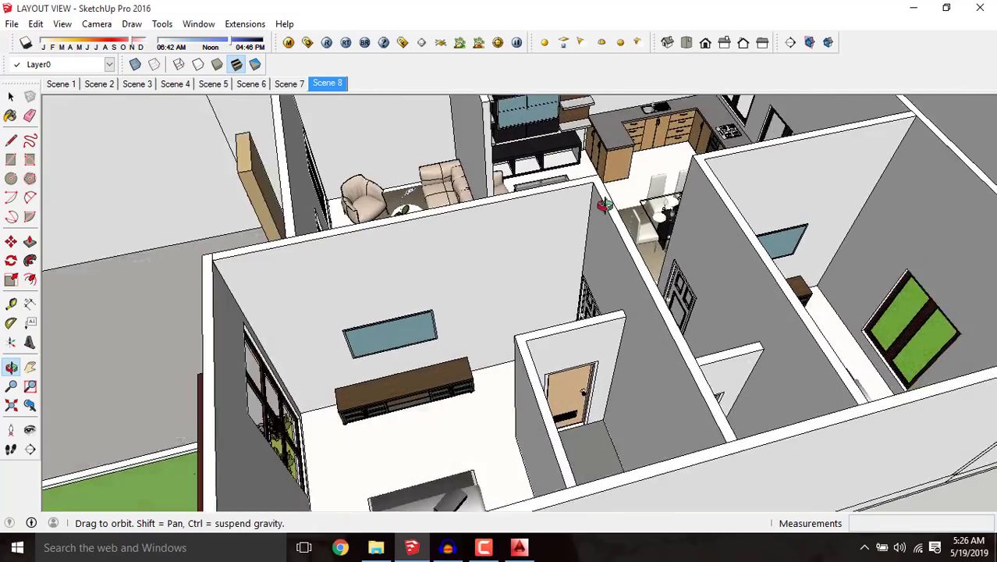
pyautogui.scroll(-2, 374, 248)
pyautogui.scroll(-2, 446, 256)
pyautogui.scroll(-1, 346, 319)
pyautogui.moveTo(345, 318); pyautogui.dragTo(430, 270)
pyautogui.scroll(-2, 508, 332)
pyautogui.scroll(2, 431, 269)
pyautogui.scroll(3, 430, 269)
pyautogui.scroll(5, 430, 269)
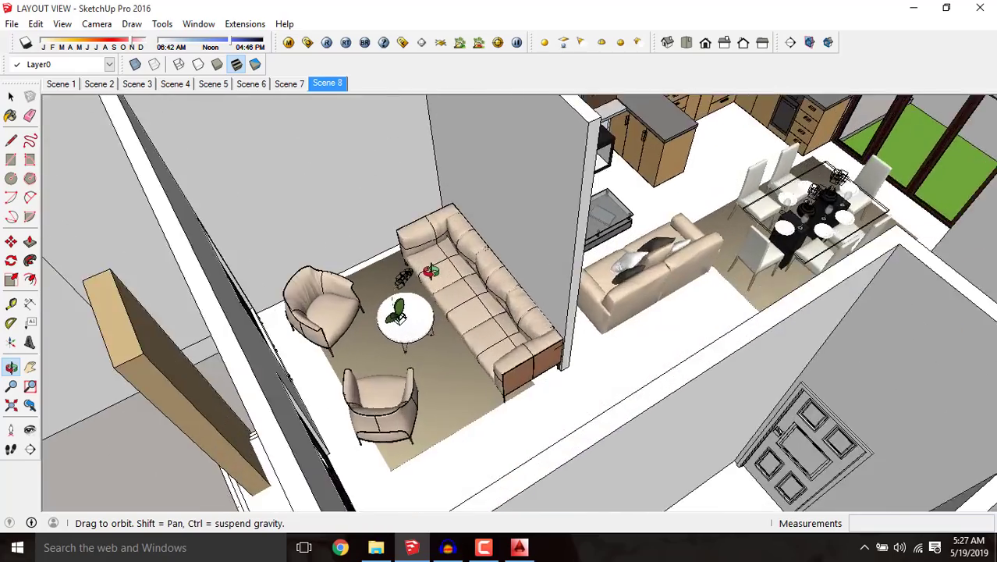
pyautogui.scroll(-2, 379, 368)
pyautogui.scroll(-2, 311, 410)
pyautogui.scroll(1, 677, 189)
pyautogui.scroll(2, 677, 190)
pyautogui.moveTo(679, 267); pyautogui.dragTo(540, 253)
pyautogui.scroll(-3, 636, 261)
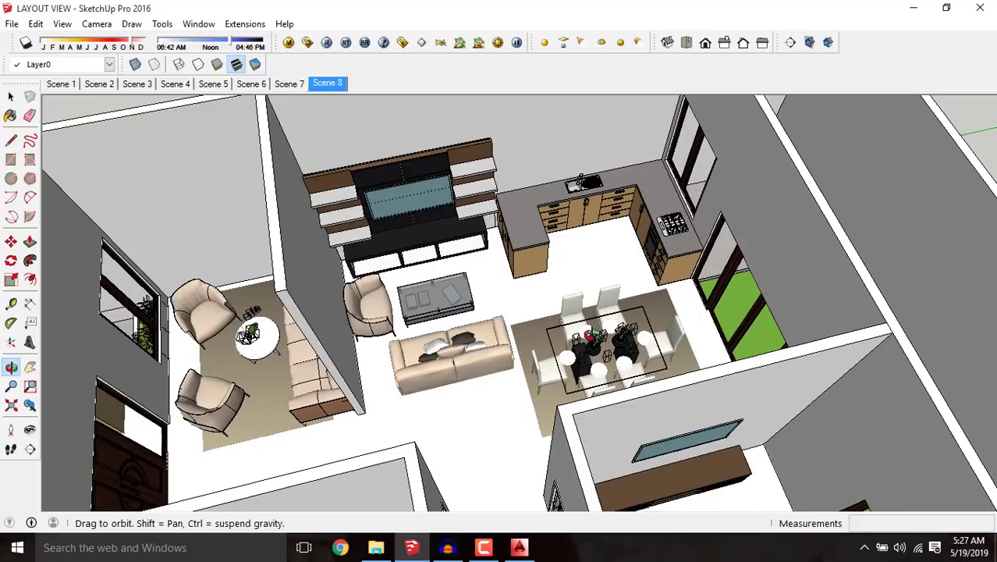
pyautogui.scroll(-4, 440, 282)
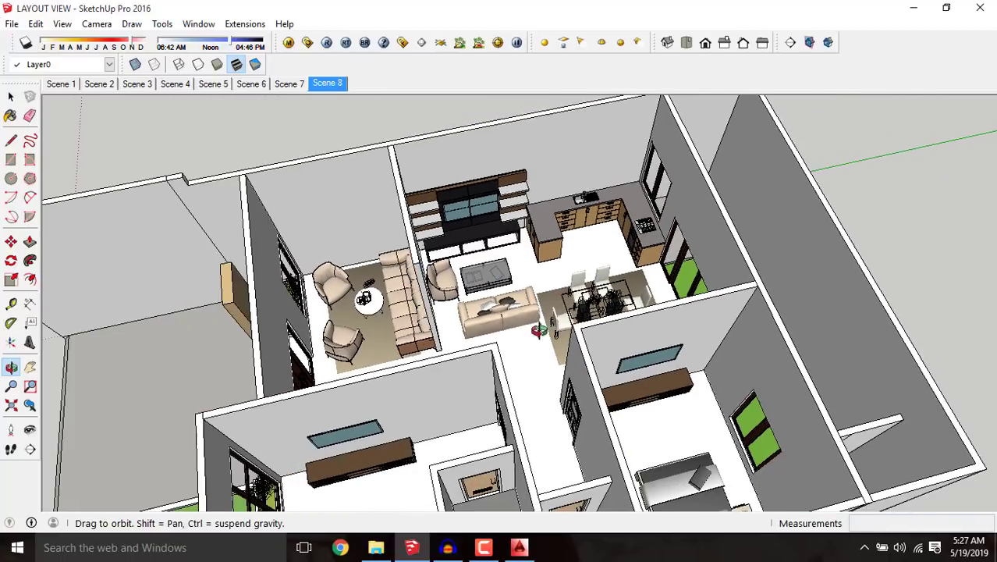
# Step: Examine the roofless house as a whole, from the rooms out to the front facade, carport and garden
pyautogui.moveTo(534, 319); pyautogui.dragTo(61, 390)
pyautogui.scroll(4, 329, 227)
pyautogui.scroll(-4, 471, 273)
pyautogui.moveTo(464, 263); pyautogui.dragTo(512, 319)
pyautogui.moveTo(472, 279); pyautogui.dragTo(441, 222)
pyautogui.moveTo(493, 203); pyautogui.dragTo(148, 360)
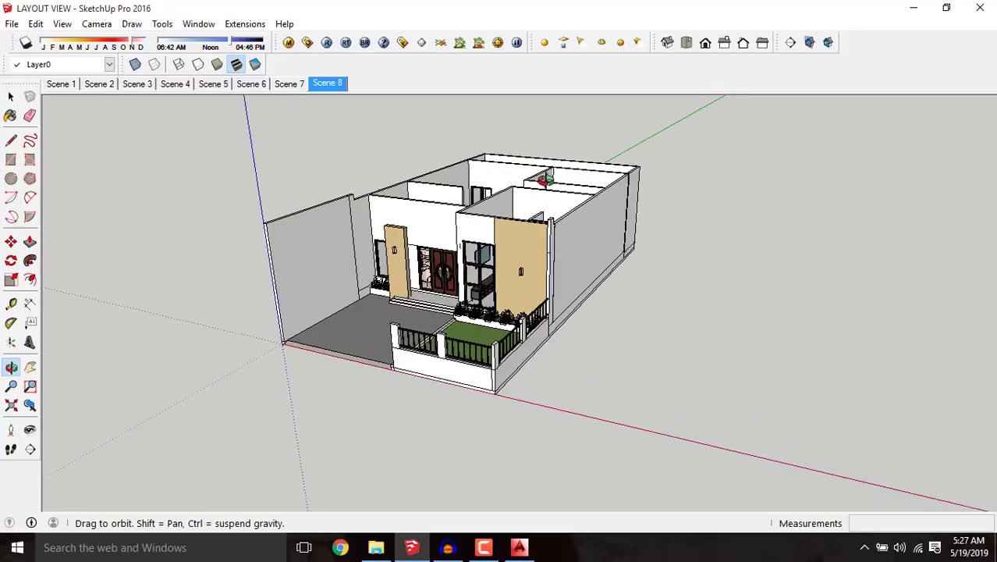
pyautogui.scroll(6, 568, 209)
pyautogui.scroll(-3, 471, 205)
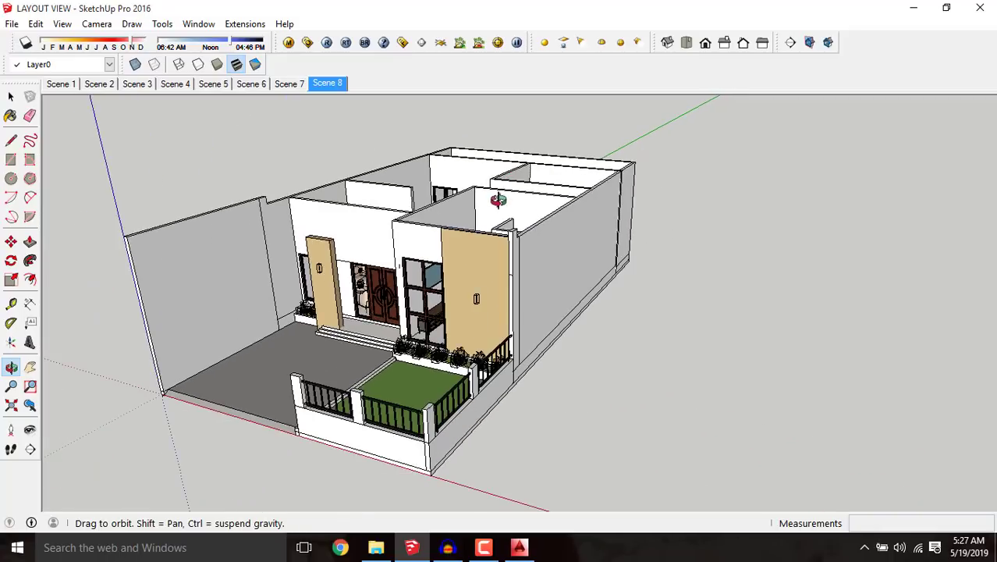
pyautogui.moveTo(497, 183); pyautogui.dragTo(447, 371)
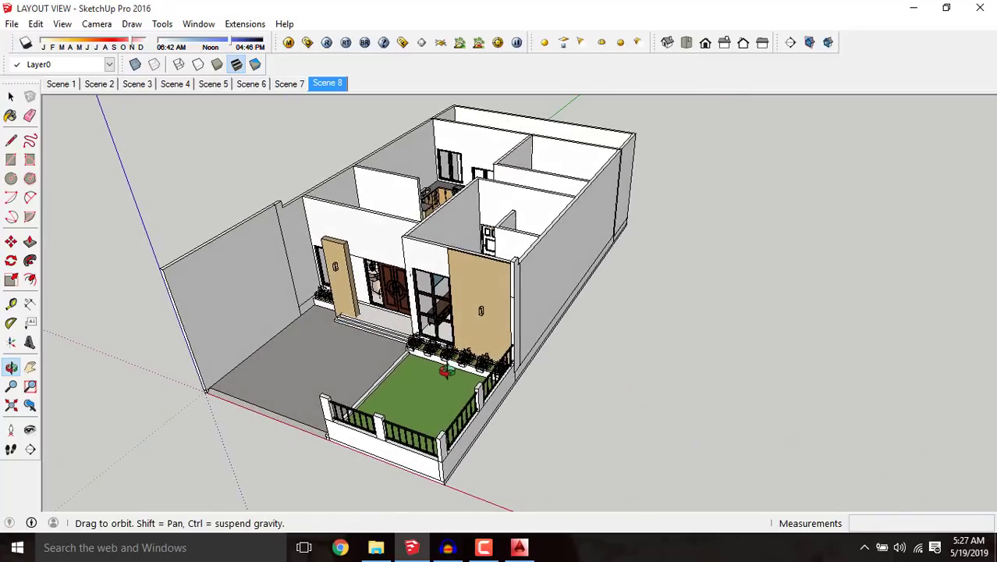
pyautogui.scroll(6, 465, 304)
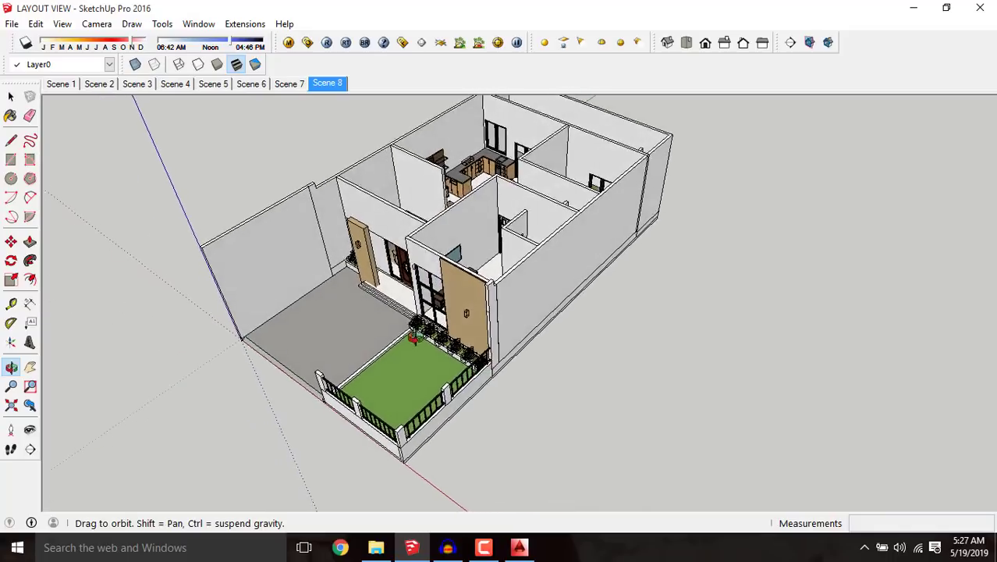
# Step: Switch to AutoCAD and examine the TAMPAK ATAS floor plan with its rooms and dimensions
pyautogui.click(519, 547)
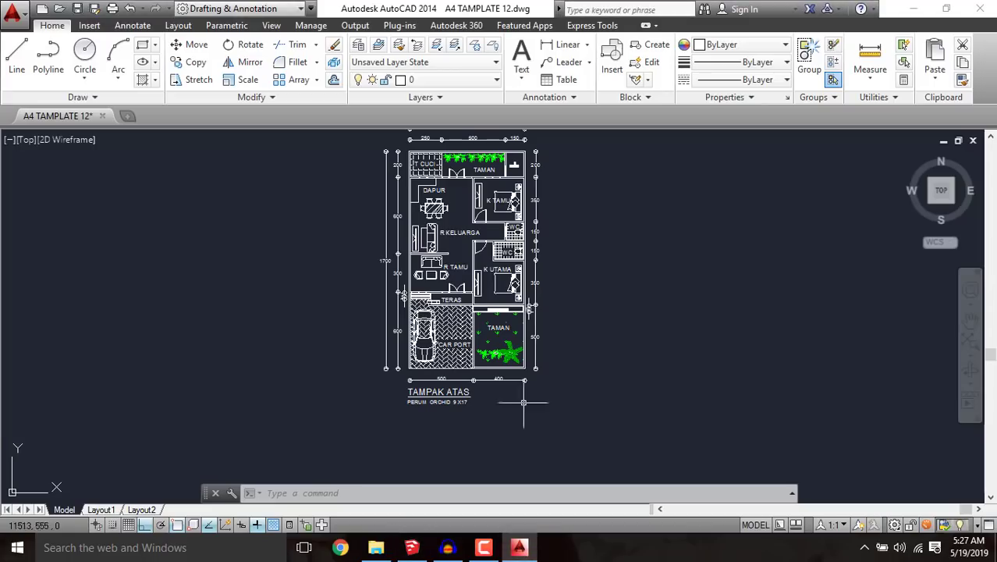
pyautogui.scroll(-3, 512, 379)
pyautogui.scroll(3, 546, 304)
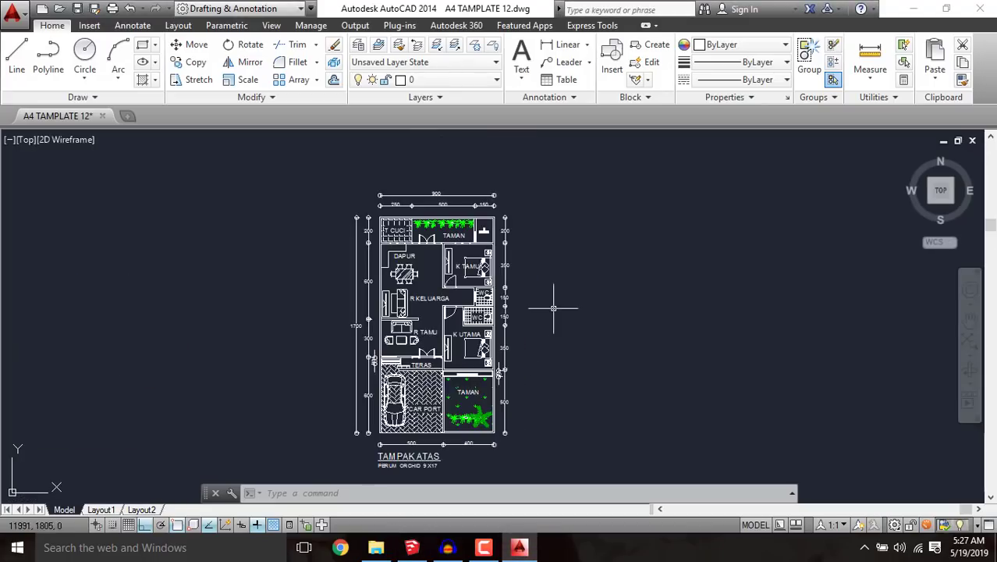
pyautogui.scroll(-3, 547, 304)
pyautogui.scroll(3, 547, 304)
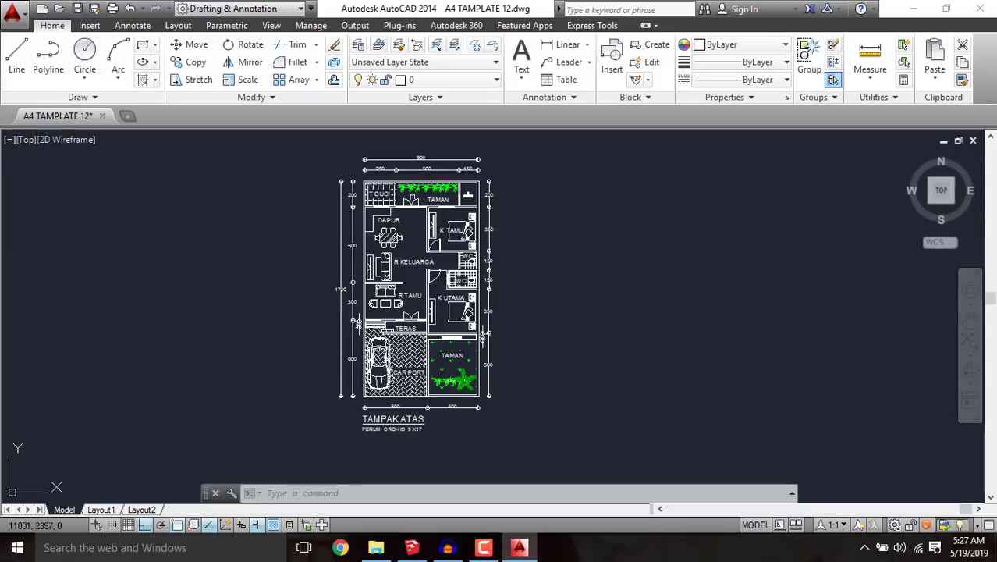
pyautogui.scroll(-2, 443, 243)
pyautogui.scroll(-2, 499, 260)
pyautogui.scroll(2, 514, 265)
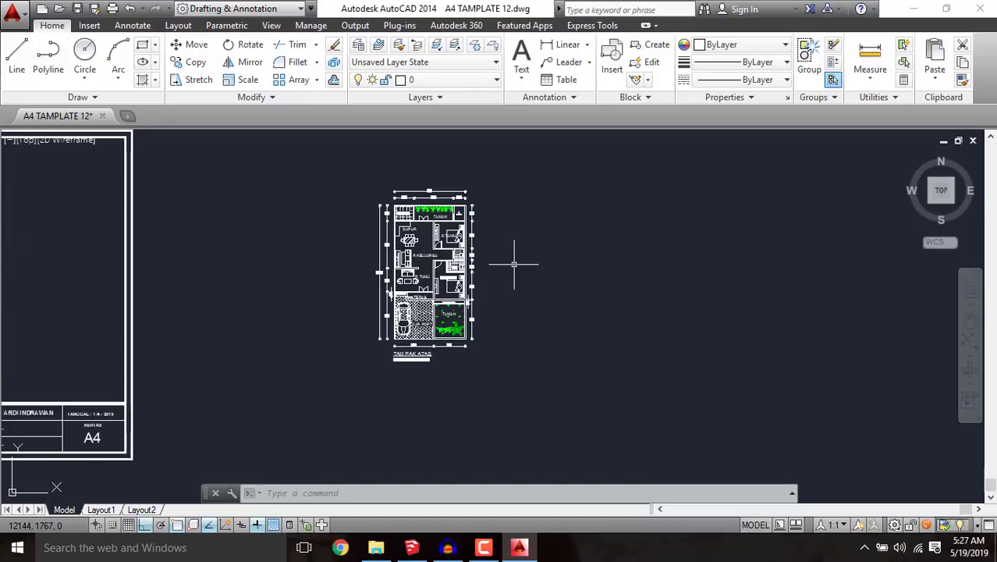
pyautogui.scroll(4, 396, 244)
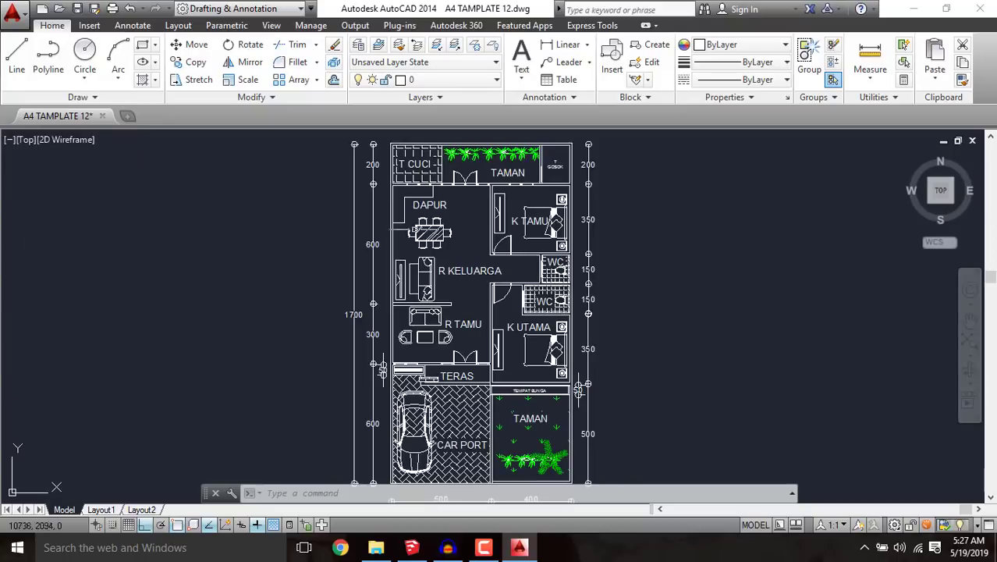
pyautogui.scroll(-3, 404, 212)
# Step: Select the whole floor plan together with its dimensions and title text
pyautogui.click(352, 170)
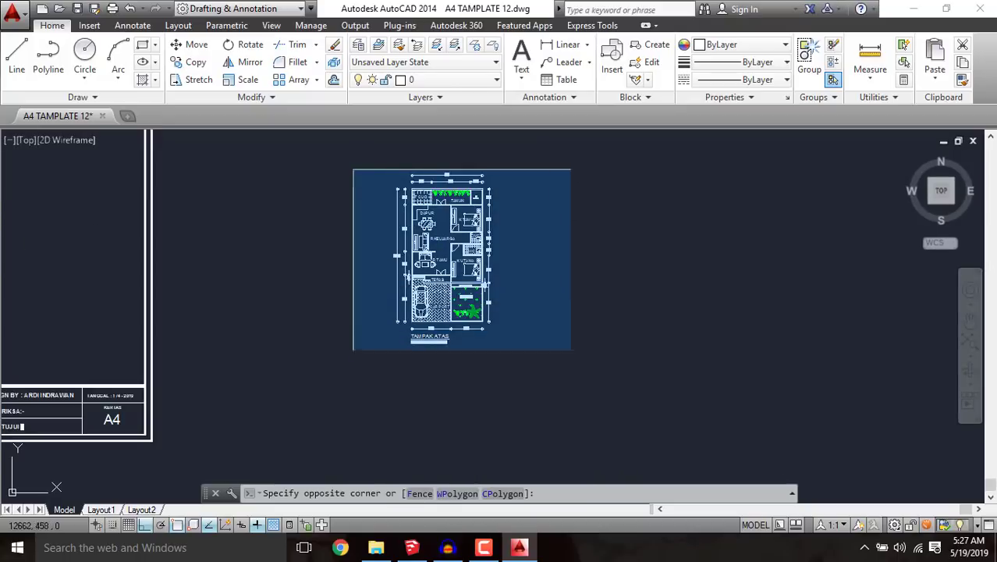
pyautogui.click(565, 345)
pyautogui.click(488, 211)
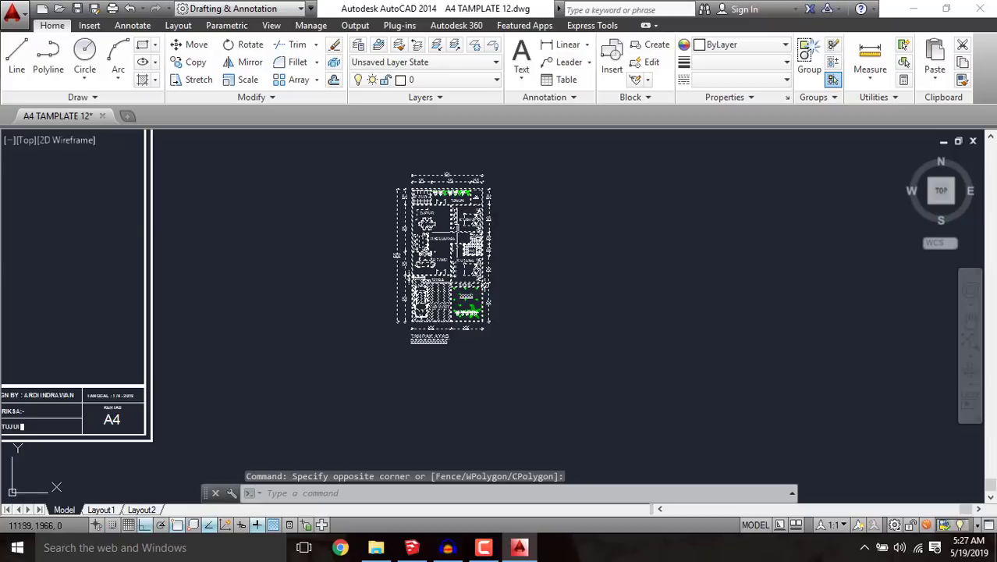
pyautogui.scroll(2, 457, 231)
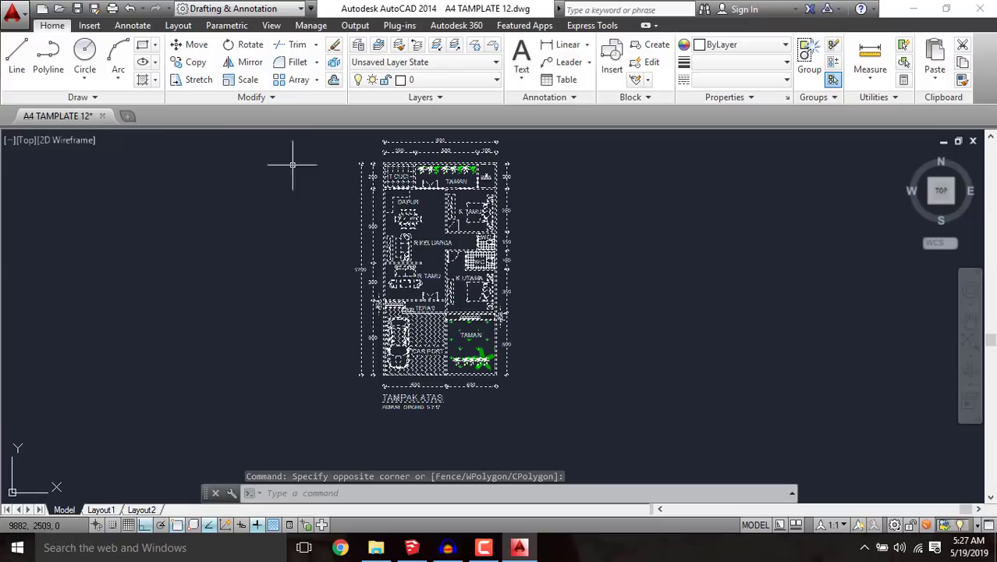
pyautogui.scroll(2, 449, 400)
pyautogui.scroll(-2, 417, 428)
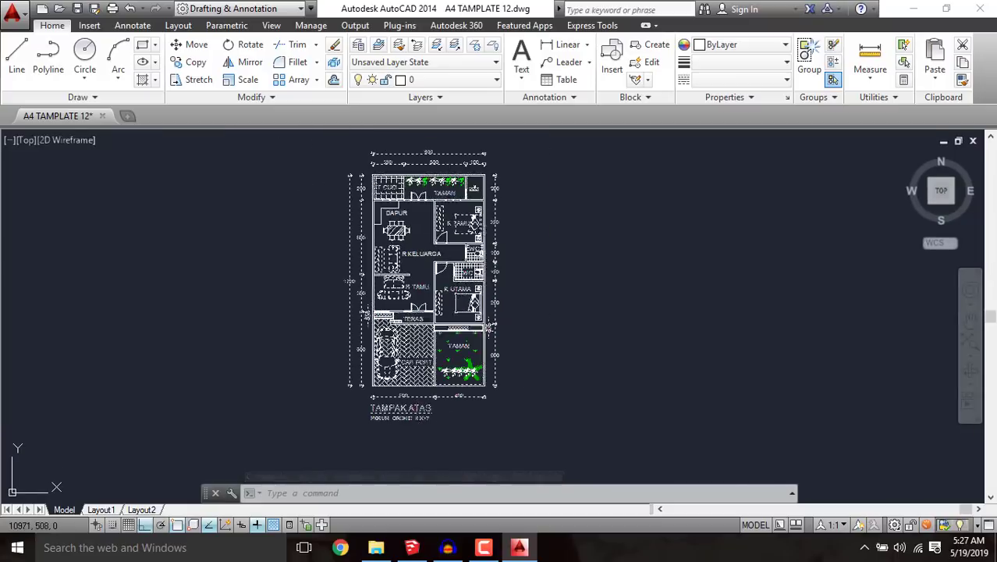
pyautogui.scroll(2, 517, 318)
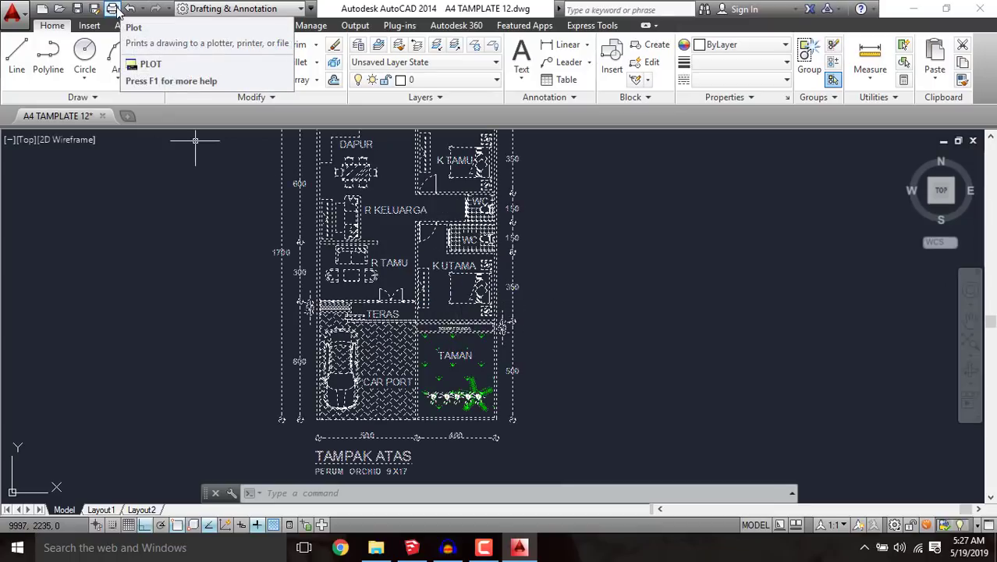
# Step: Start a plot and define its window around the floor plan and dimensions, ending above the TAMPAK ATAS title
pyautogui.click(113, 9)
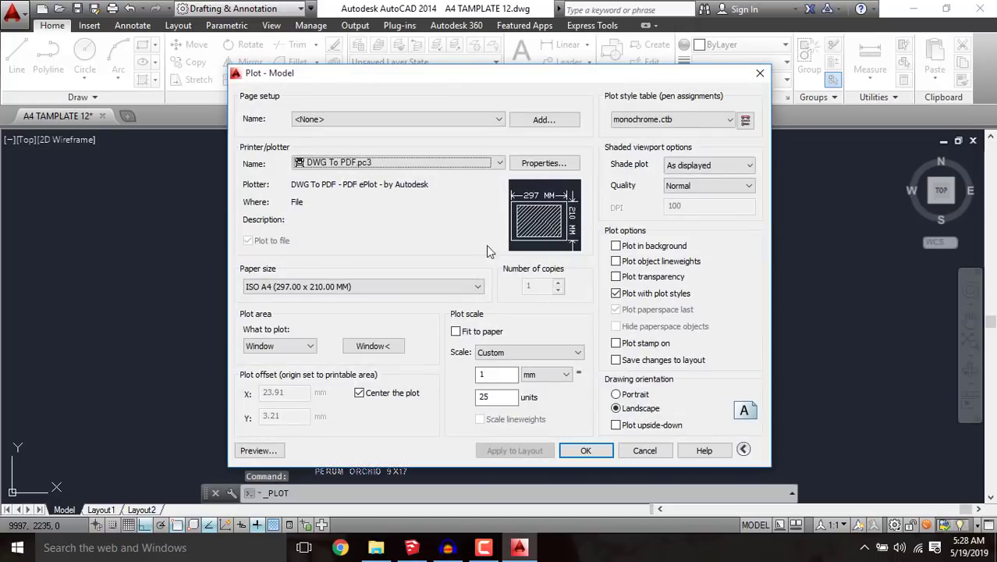
pyautogui.click(368, 346)
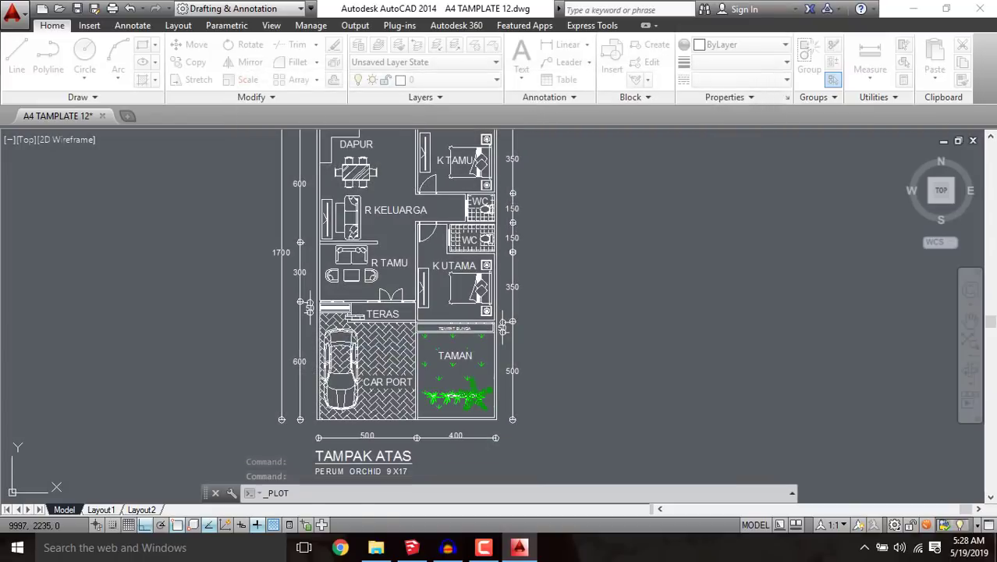
pyautogui.scroll(-5, 502, 312)
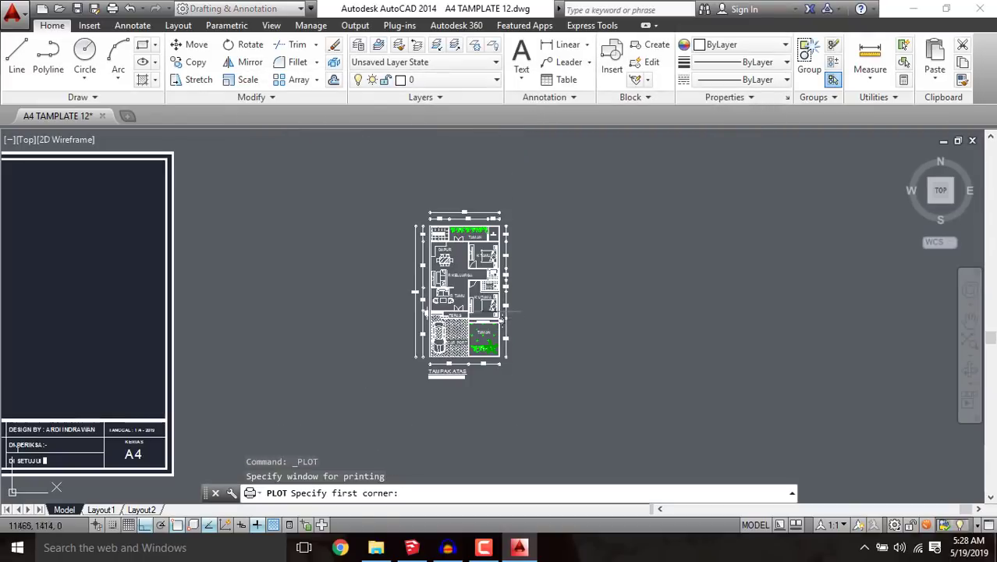
pyautogui.click(405, 208)
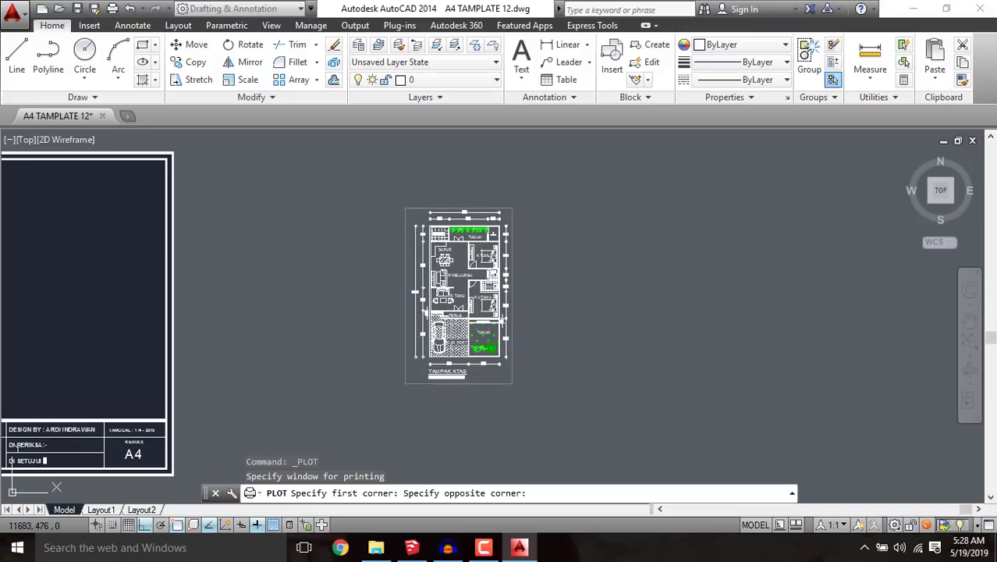
pyautogui.scroll(8, 484, 371)
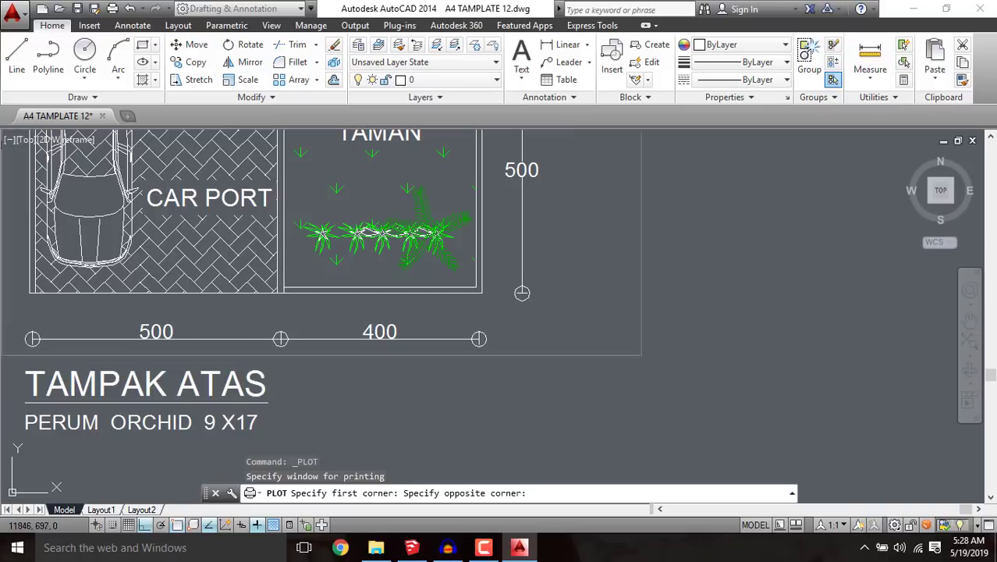
pyautogui.click(581, 358)
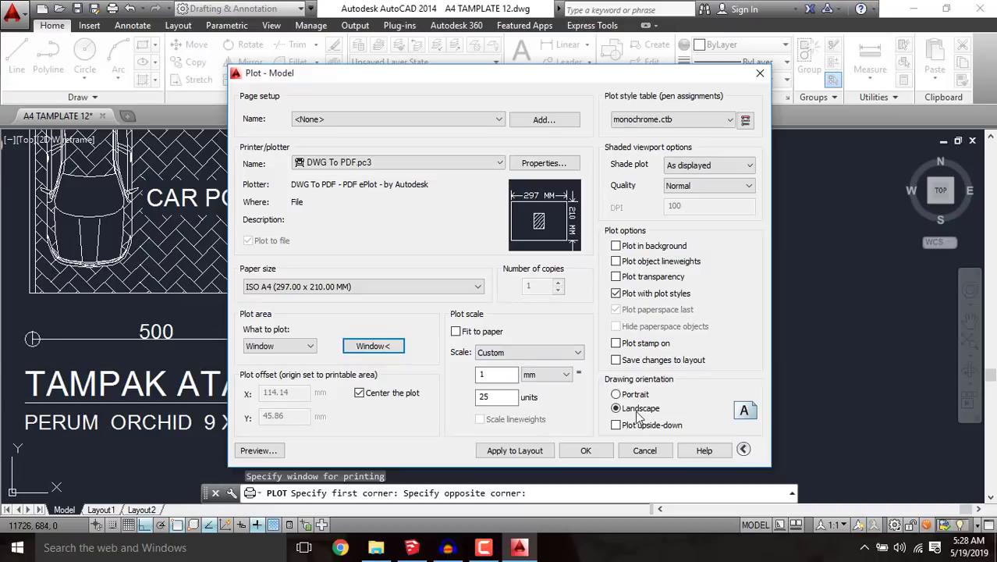
# Step: Set the plot to portrait orientation, fitted to the paper, with PublishToWeb JPG.pc3 as the plotter
pyautogui.click(616, 395)
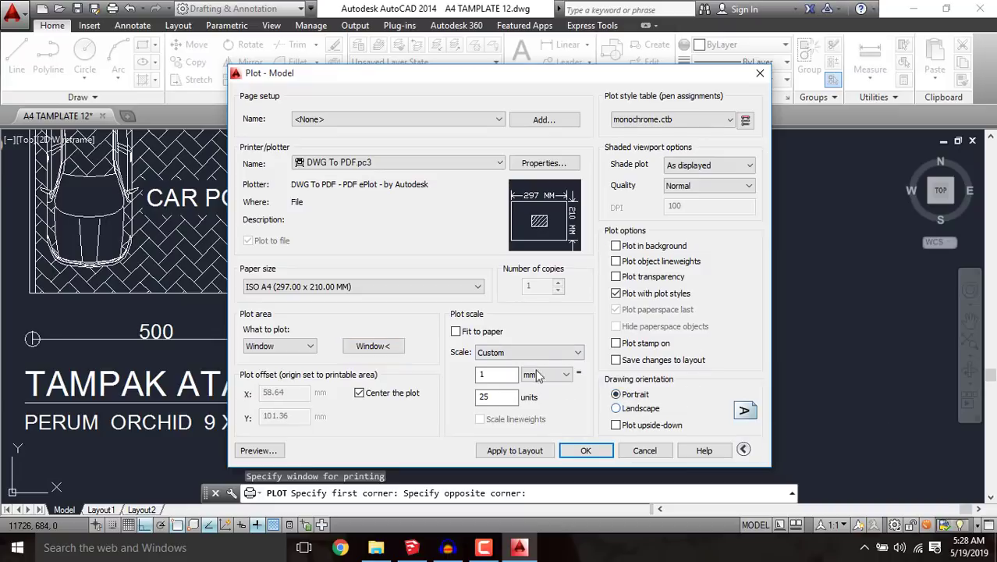
pyautogui.click(456, 331)
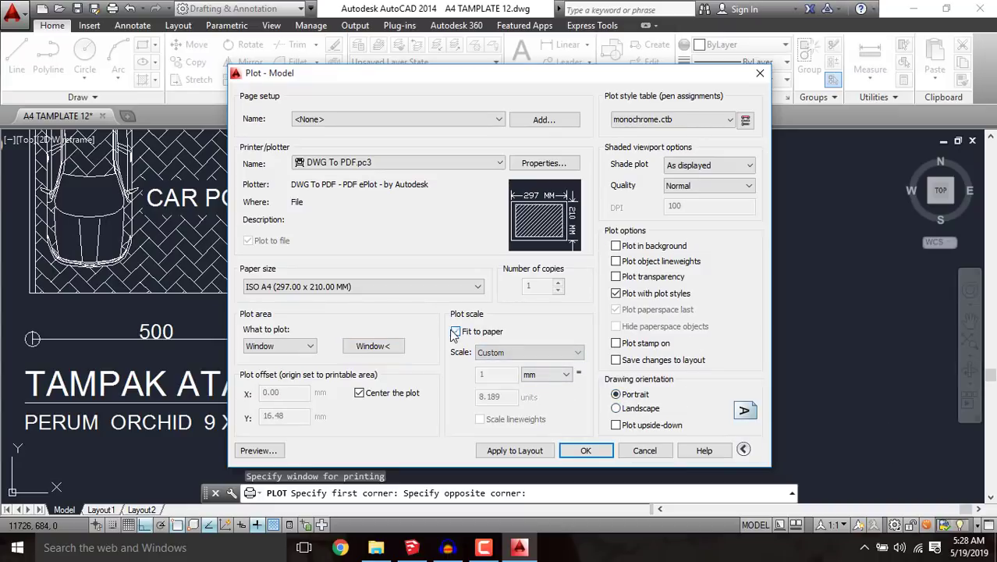
pyautogui.click(616, 408)
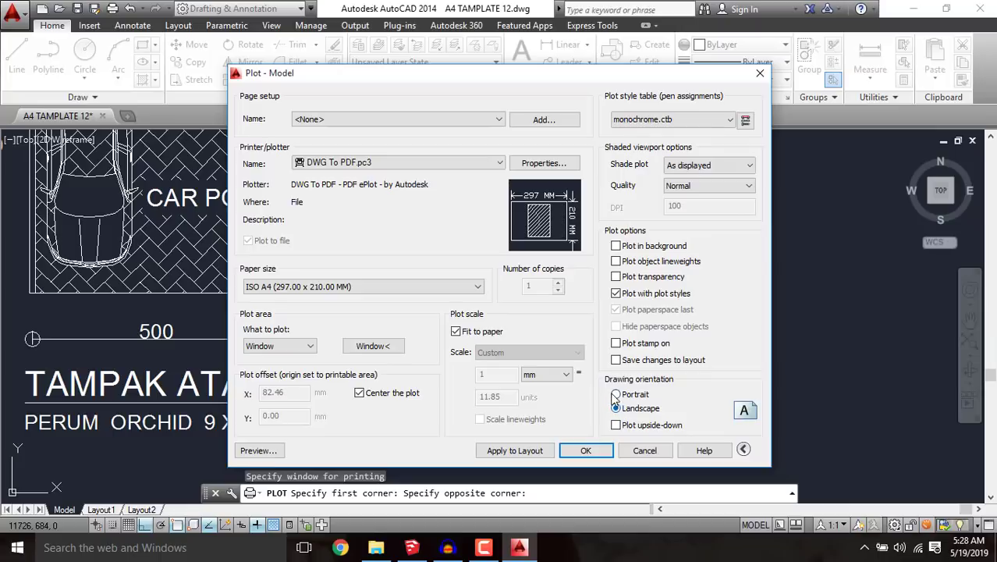
pyautogui.click(616, 394)
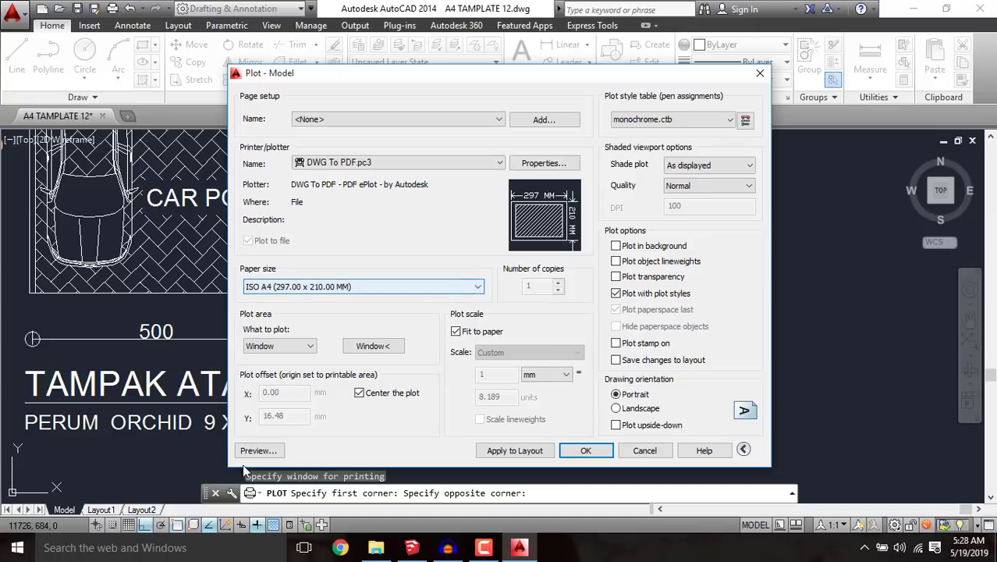
pyautogui.click(387, 166)
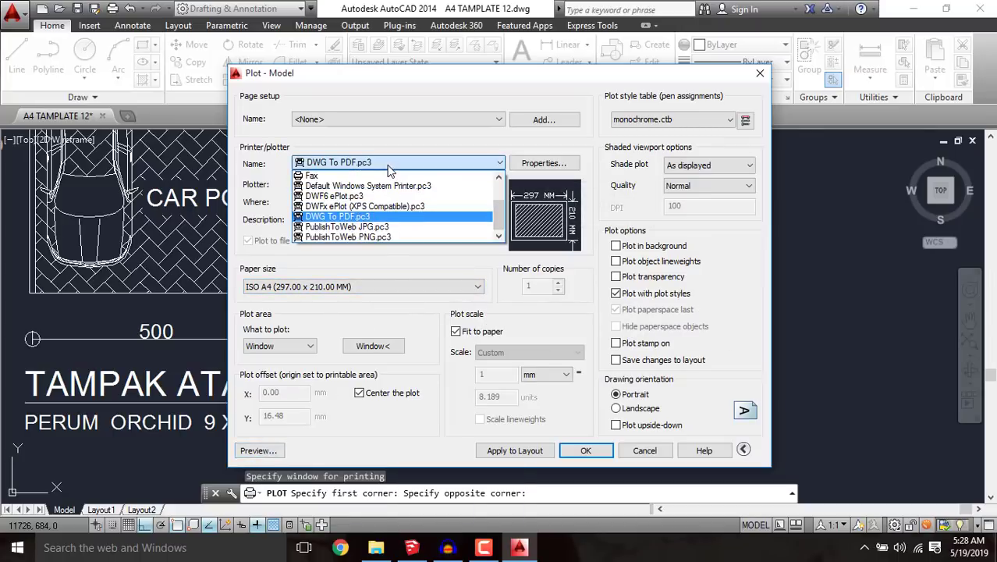
pyautogui.click(366, 227)
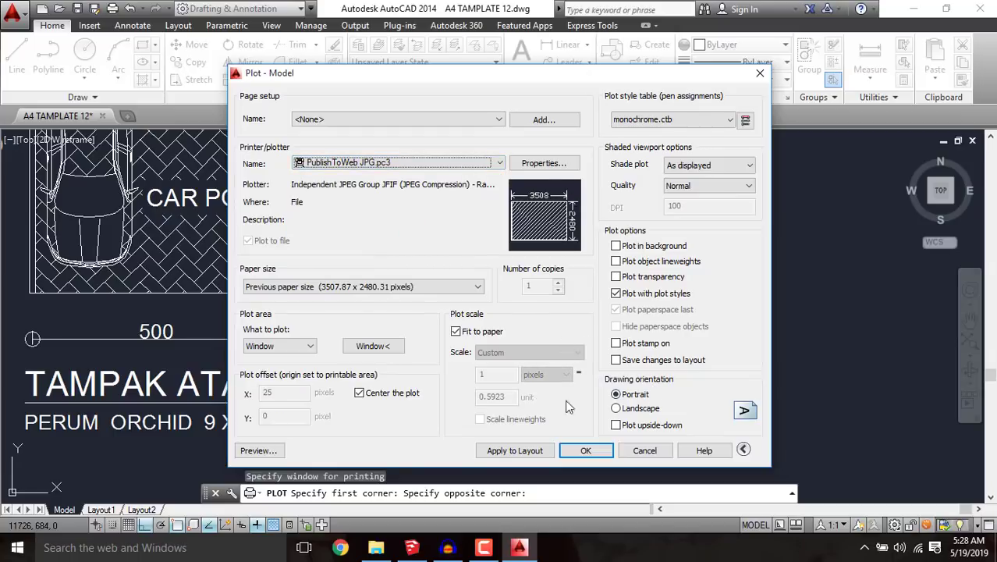
# Step: Preview the plot and inspect the floor plan's rooms and dimensions on the portrait sheet
pyautogui.click(257, 451)
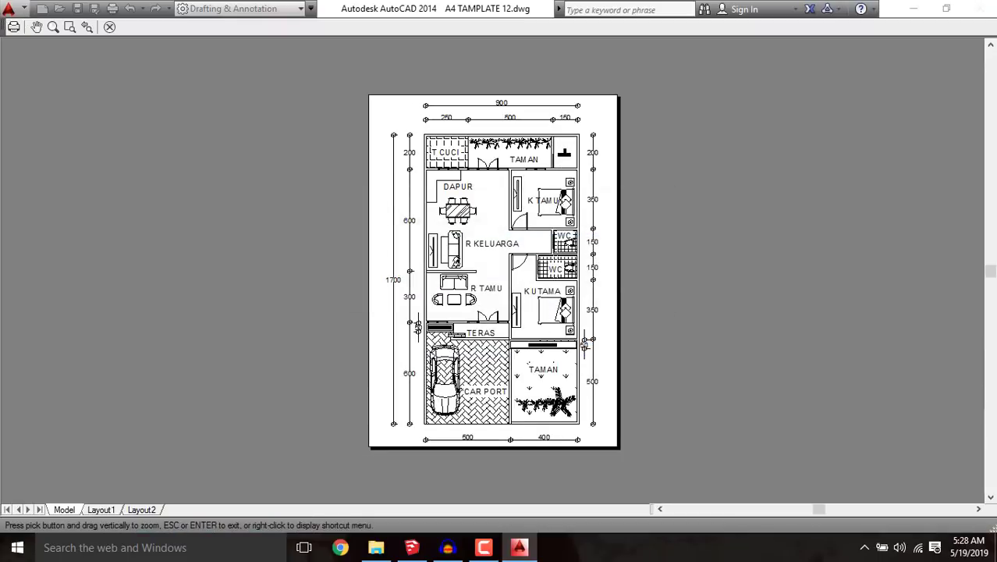
pyautogui.scroll(2, 528, 138)
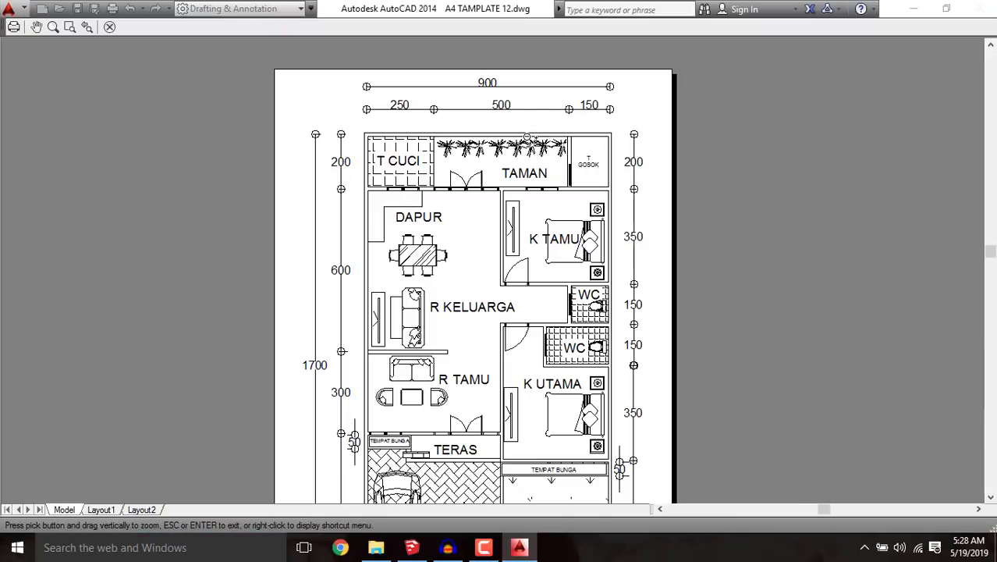
pyautogui.scroll(-2, 486, 148)
pyautogui.scroll(2, 528, 176)
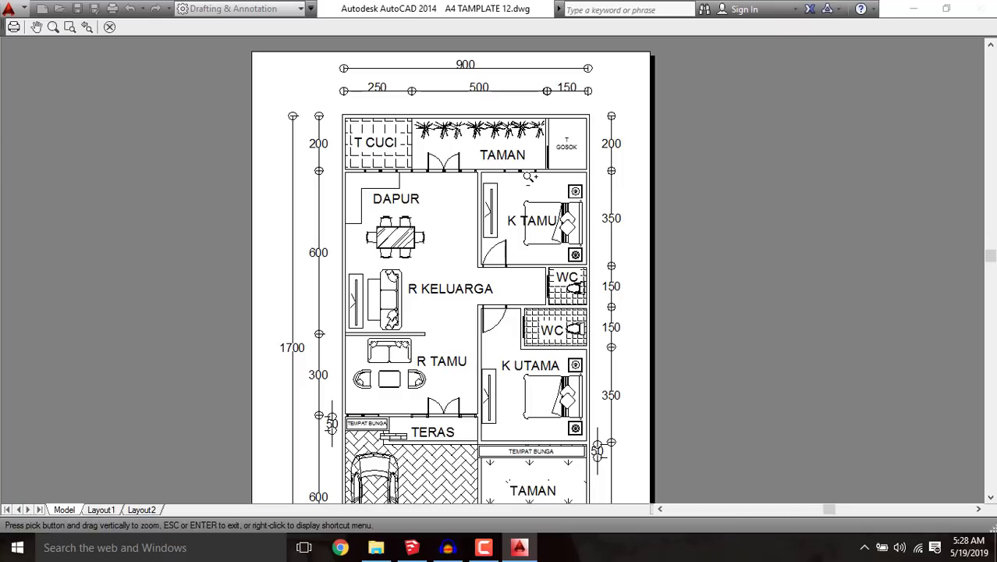
pyautogui.scroll(-2, 483, 163)
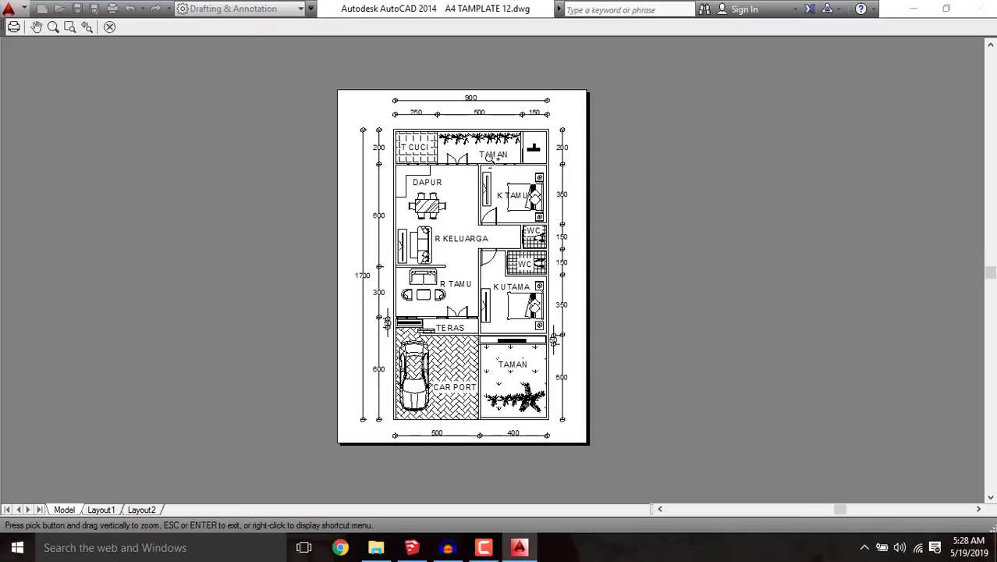
pyautogui.scroll(2, 528, 144)
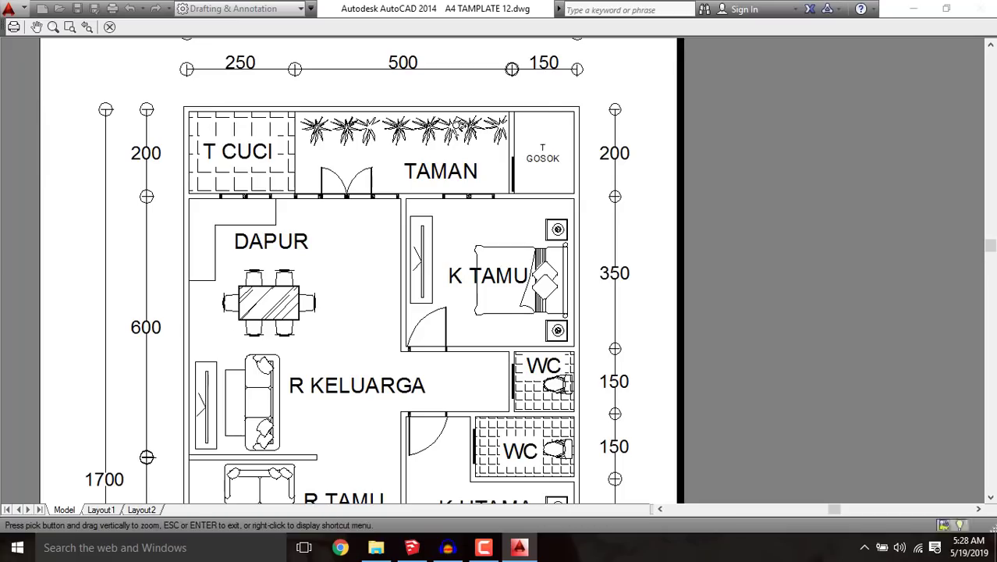
pyautogui.scroll(-2, 459, 124)
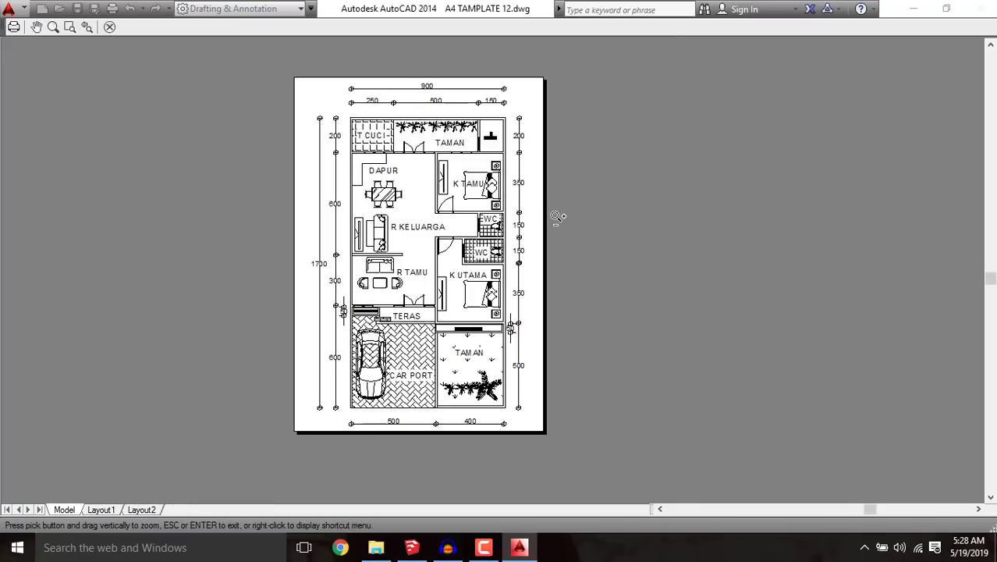
# Step: Plot the sheet from the preview and save it to the Desktop as A4 TAMPLATE 12-Model.jpg
pyautogui.click(14, 29)
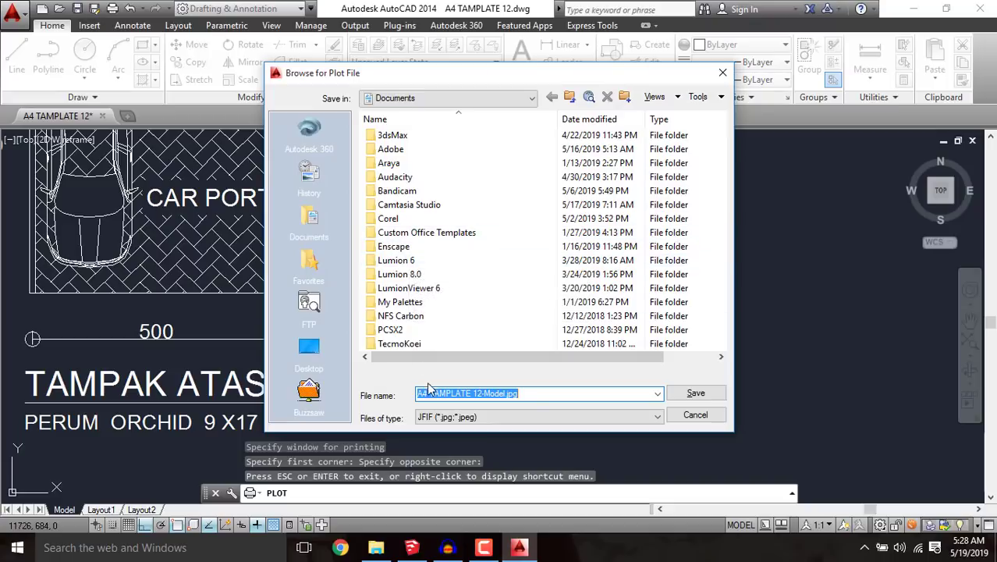
pyautogui.click(309, 349)
pyautogui.scroll(-1, 501, 198)
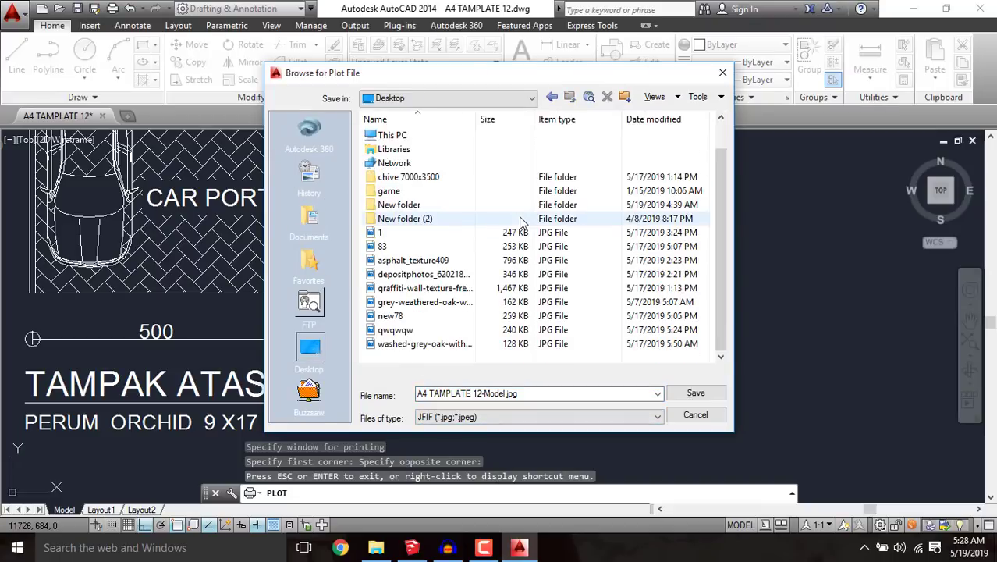
pyautogui.click(500, 393)
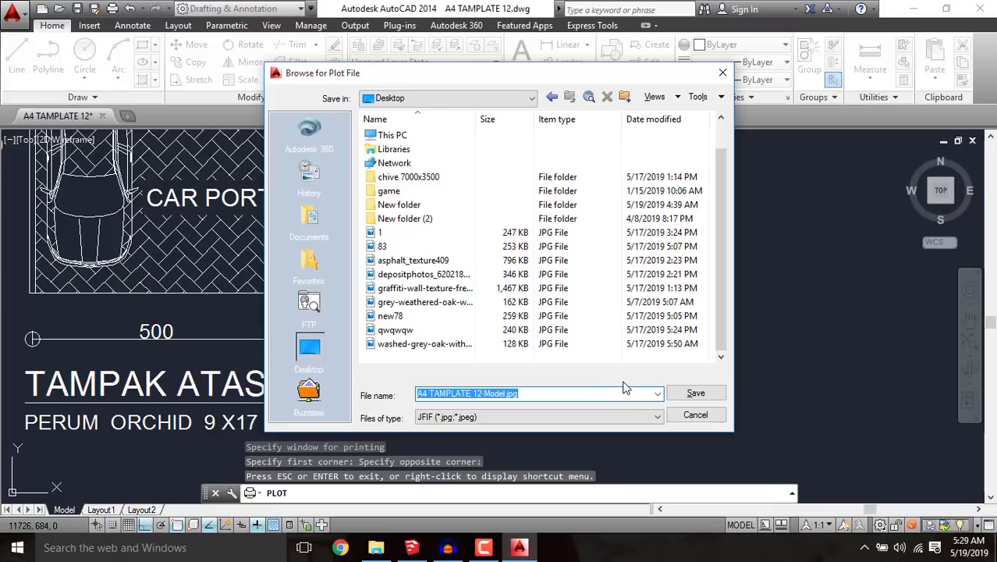
pyautogui.click(695, 392)
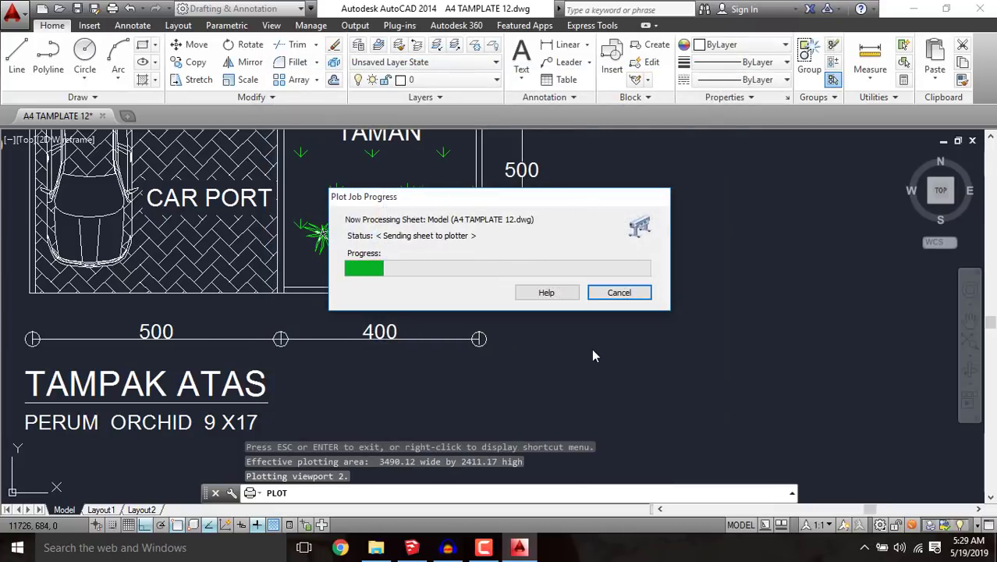
# Step: Examine the TAMPAK ATAS floor plan in the drawing, from the rear rooms down to the car port and garden
pyautogui.scroll(-3, 578, 382)
pyautogui.scroll(-3, 523, 375)
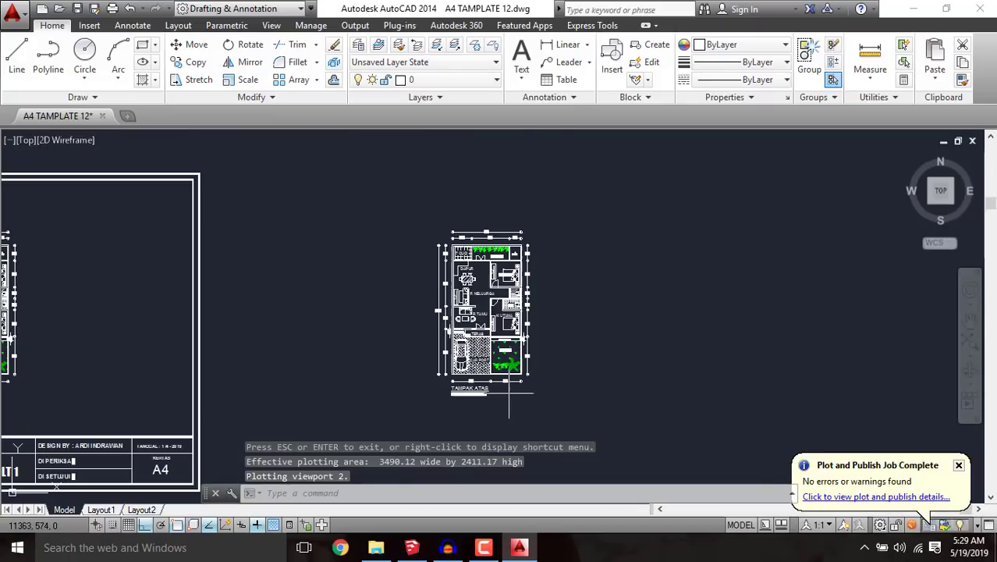
pyautogui.scroll(6, 491, 305)
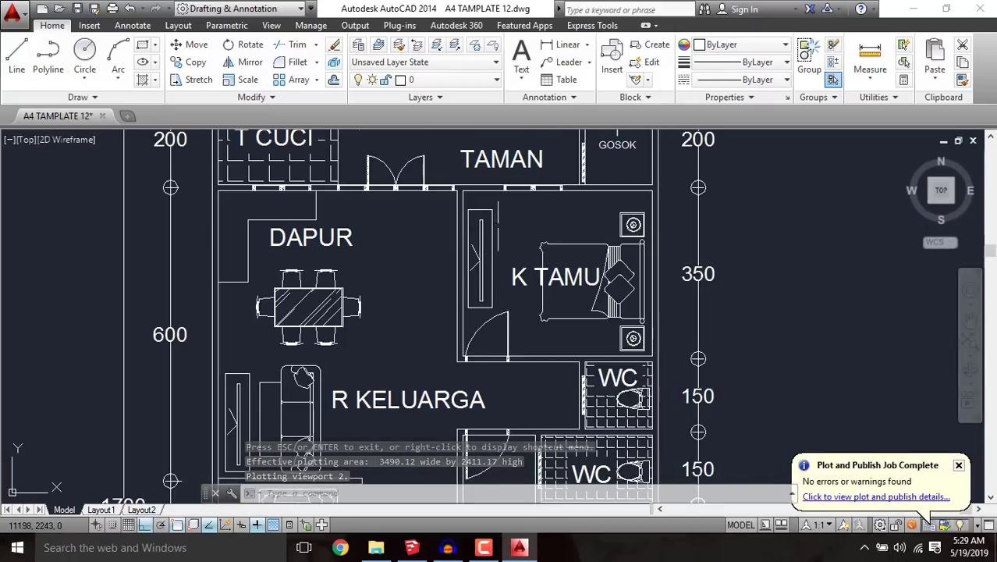
pyautogui.scroll(-4, 497, 226)
pyautogui.scroll(5, 475, 293)
pyautogui.scroll(-4, 475, 295)
pyautogui.scroll(3, 460, 289)
pyautogui.scroll(-3, 439, 277)
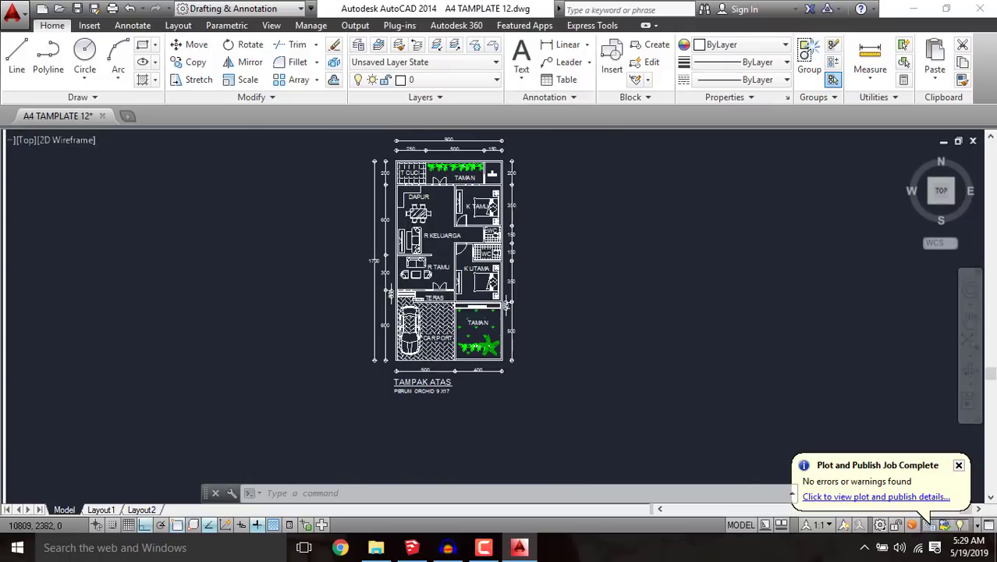
pyautogui.scroll(5, 421, 165)
pyautogui.scroll(-5, 425, 244)
pyautogui.scroll(-2, 460, 286)
pyautogui.scroll(5, 460, 286)
pyautogui.scroll(-1, 468, 286)
pyautogui.scroll(-3, 469, 284)
pyautogui.scroll(3, 462, 289)
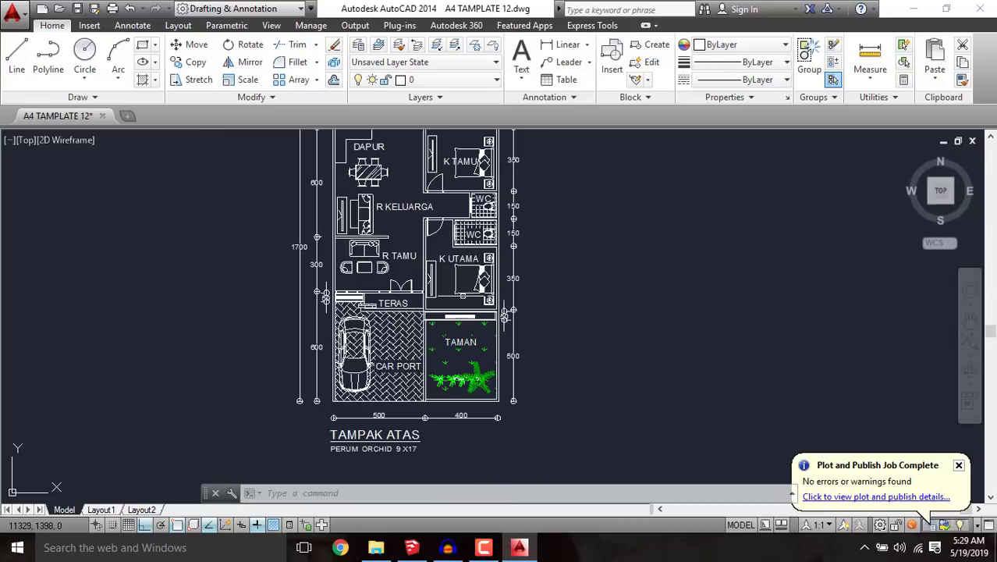
# Step: Close AutoCAD without saving the drawing's changes and minimize SketchUp to reach the desktop
pyautogui.click(980, 9)
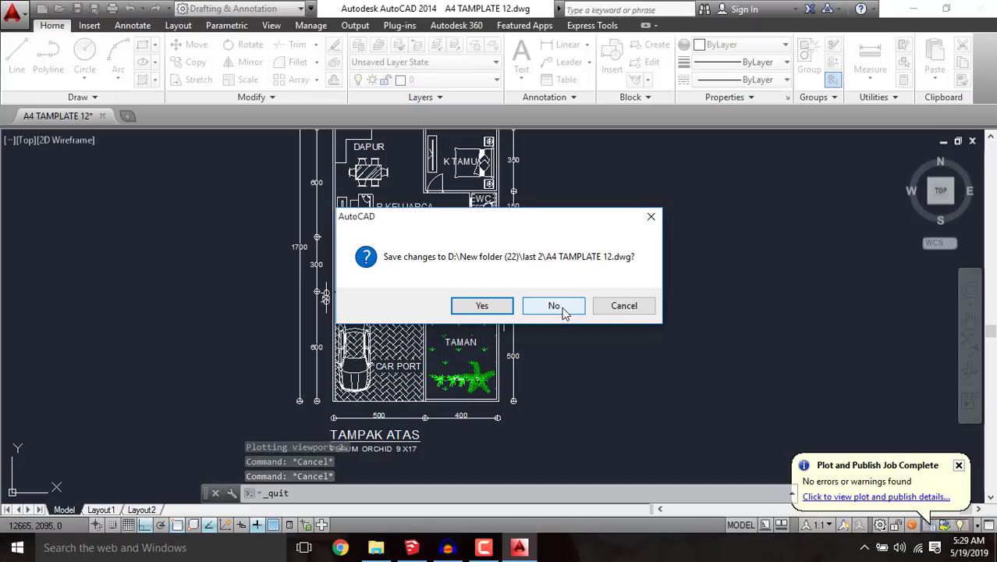
pyautogui.click(554, 306)
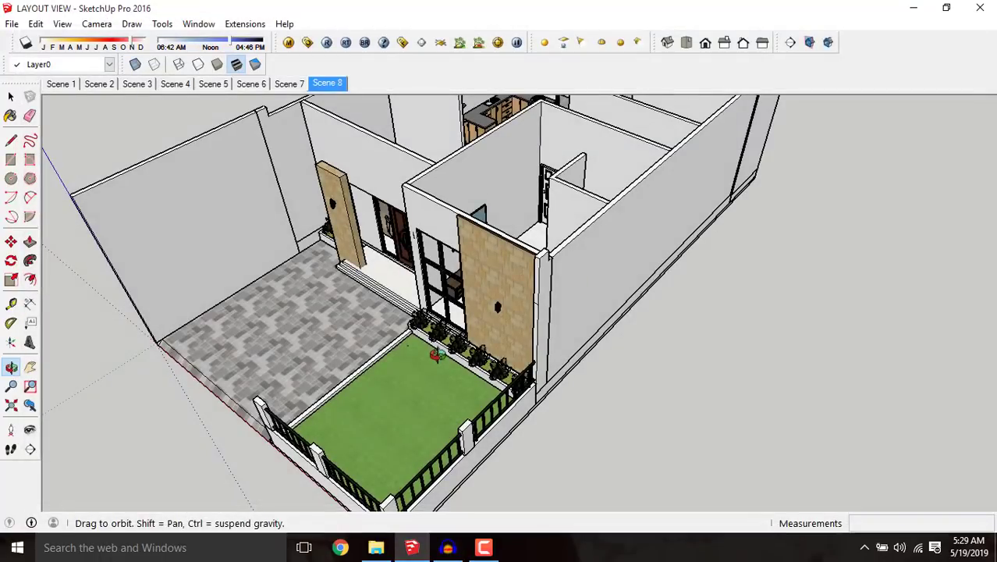
pyautogui.scroll(-4, 437, 355)
pyautogui.scroll(-1, 322, 255)
pyautogui.moveTo(315, 227); pyautogui.dragTo(534, 219)
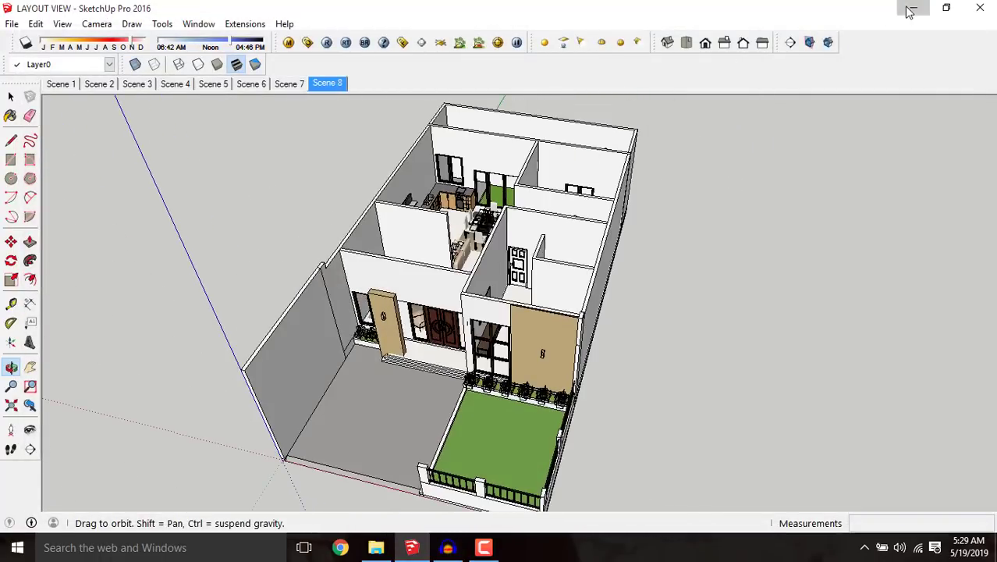
pyautogui.click(911, 7)
pyautogui.click(912, 8)
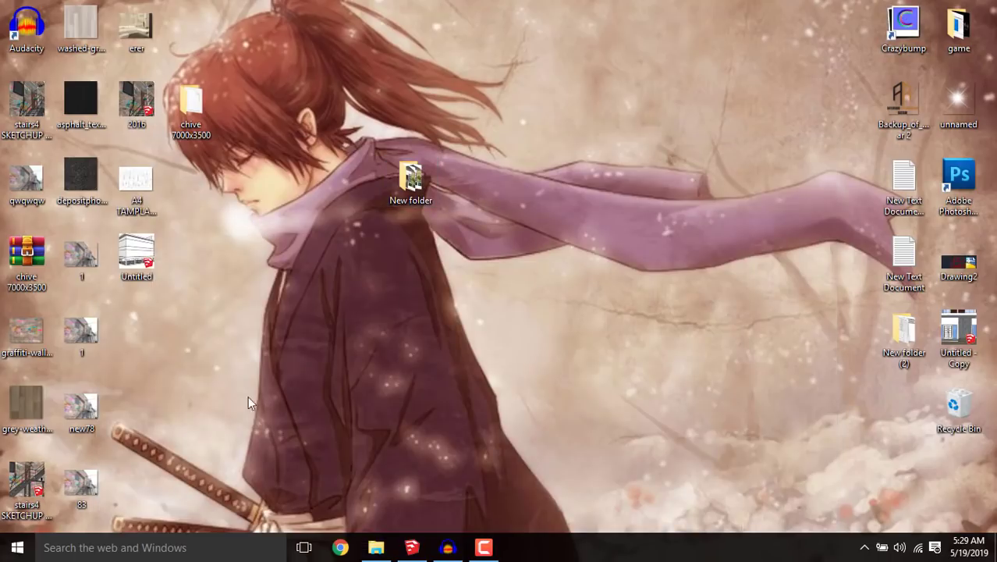
# Step: Open the exported A4 TAMPLATE 12-Model image from the desktop, check the plotted plan, and close the viewer
pyautogui.doubleClick(124, 185)
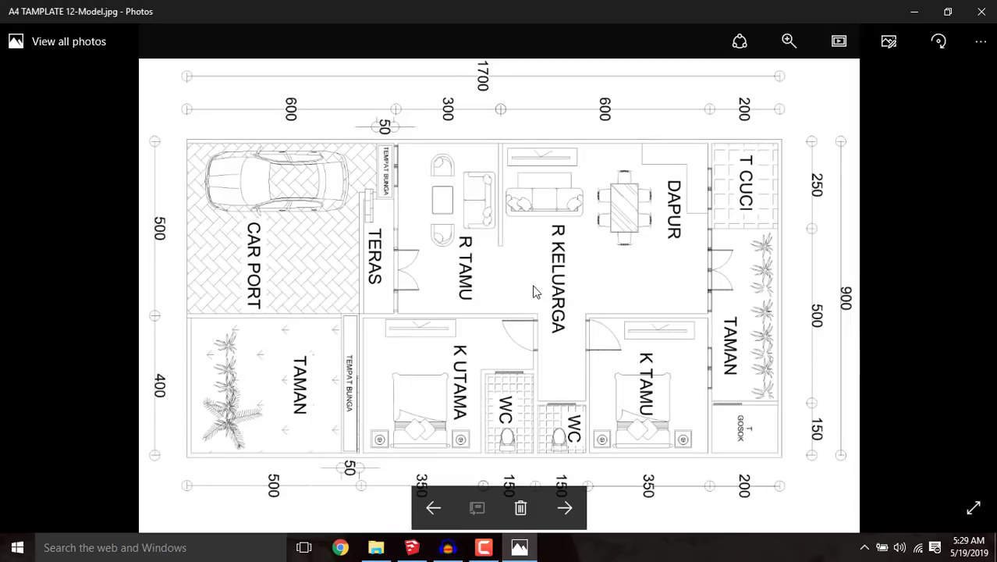
pyautogui.scroll(3, 529, 266)
pyautogui.scroll(-3, 529, 266)
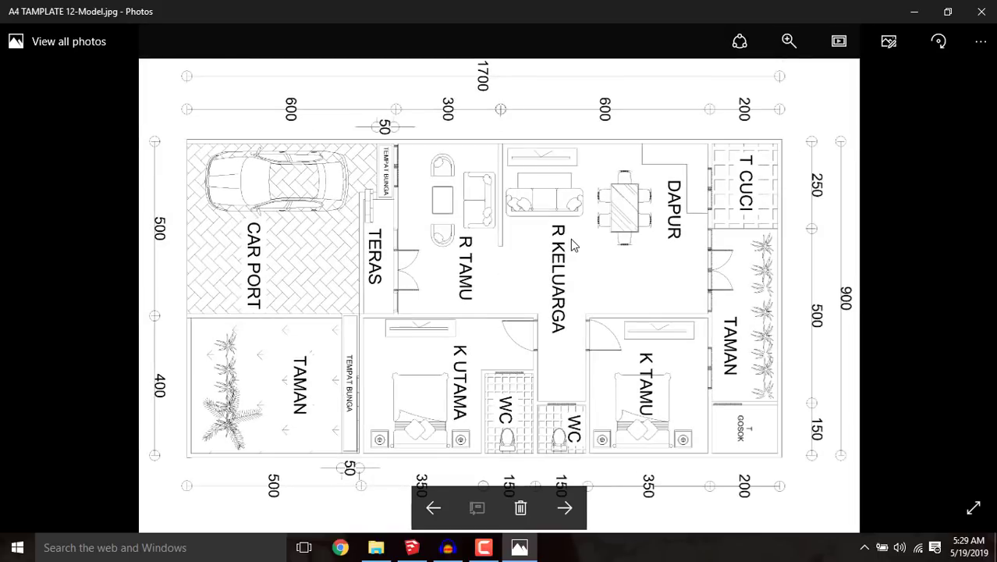
pyautogui.click(989, 8)
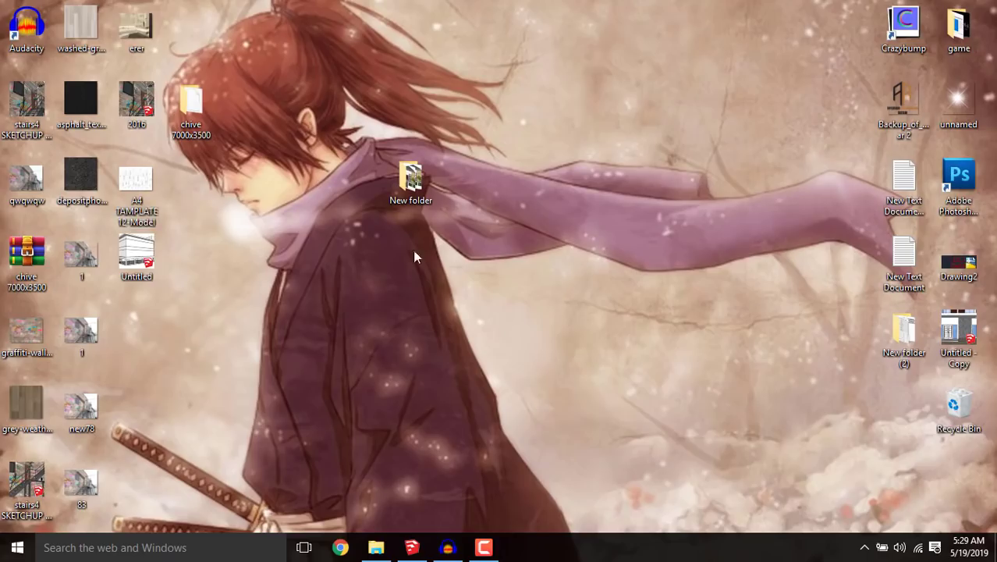
pyautogui.click(125, 181)
pyautogui.rightClick(126, 193)
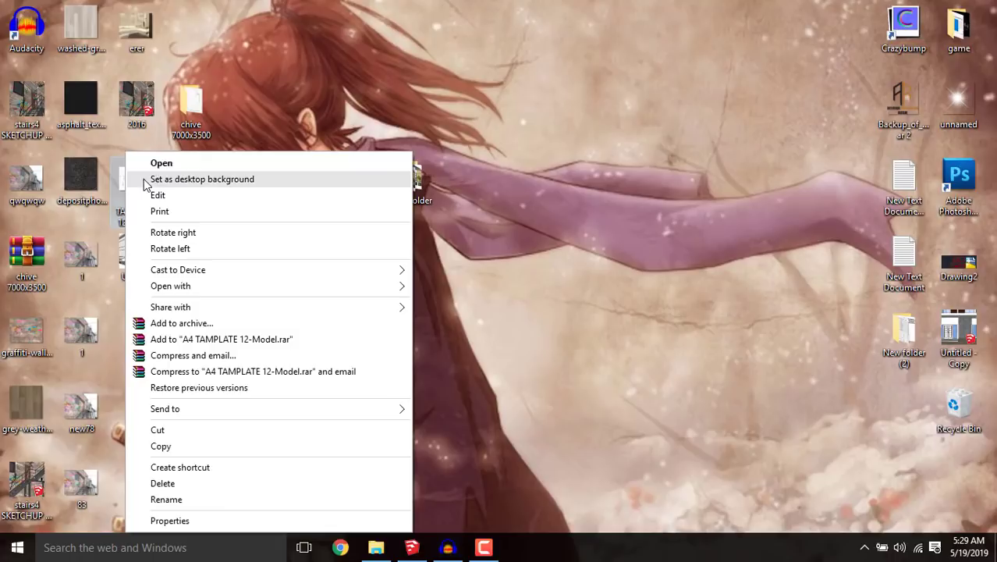
pyautogui.click(193, 137)
# Step: Bring the A4 TAMPLATE 12-Model image from the desktop into the SketchUp model and place it on the ground beside the house
pyautogui.moveTo(125, 202)
pyautogui.mouseDown()
pyautogui.moveTo(470, 356)
pyautogui.moveTo(405, 552)
pyautogui.mouseUp()
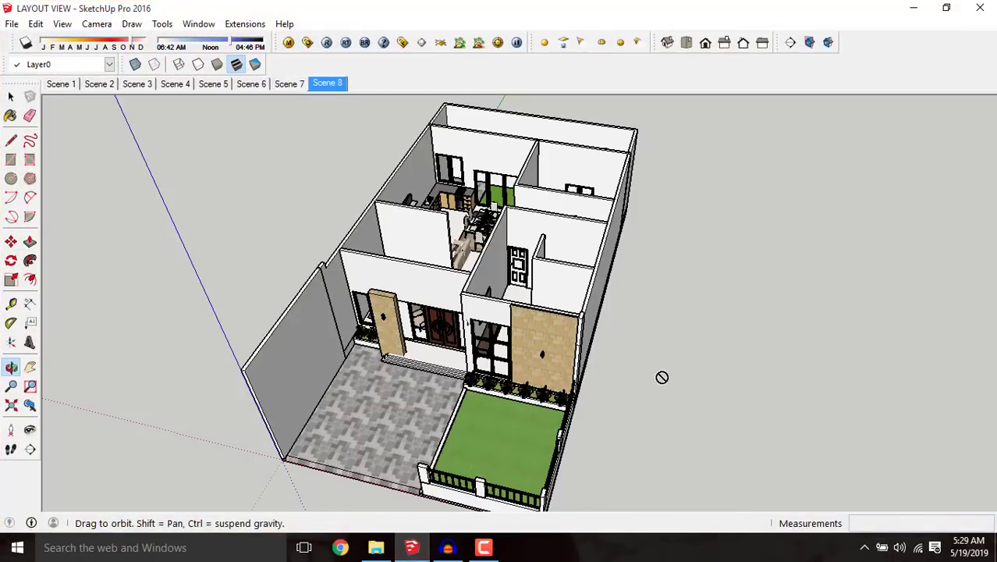
pyautogui.moveTo(688, 370); pyautogui.dragTo(634, 338)
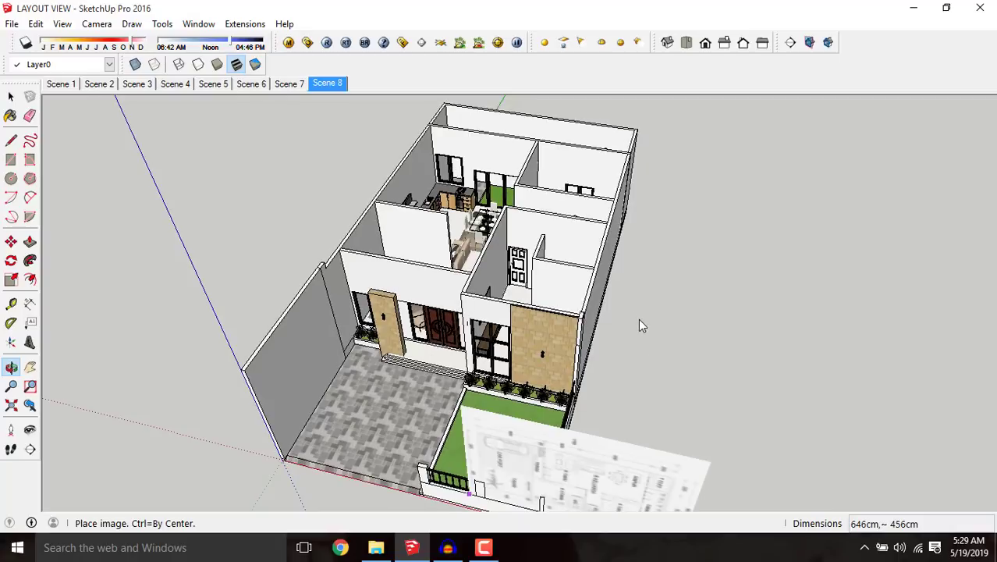
pyautogui.scroll(-1, 560, 390)
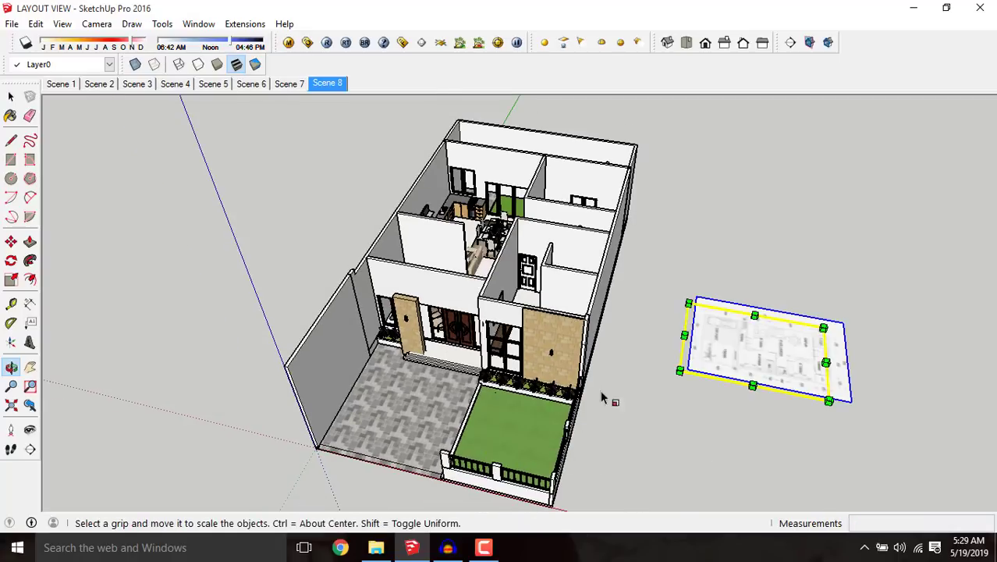
pyautogui.scroll(-1, 637, 422)
pyautogui.press('space')
# Step: Rotate the floor plan image 90 degrees on the ground so its room labels read upright, with the car port toward the front
pyautogui.scroll(5, 812, 316)
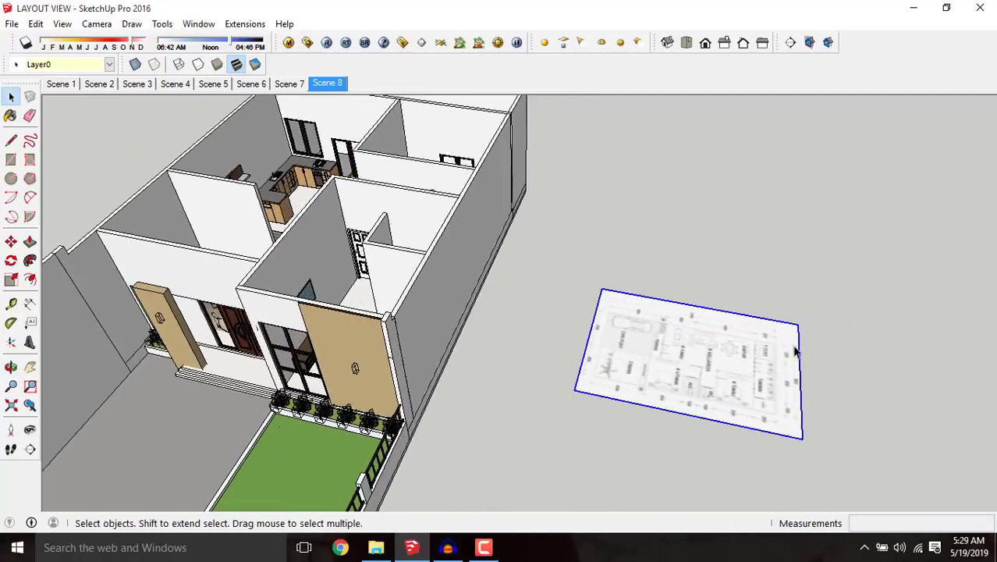
pyautogui.press('q')
pyautogui.scroll(2, 697, 362)
pyautogui.click(640, 355)
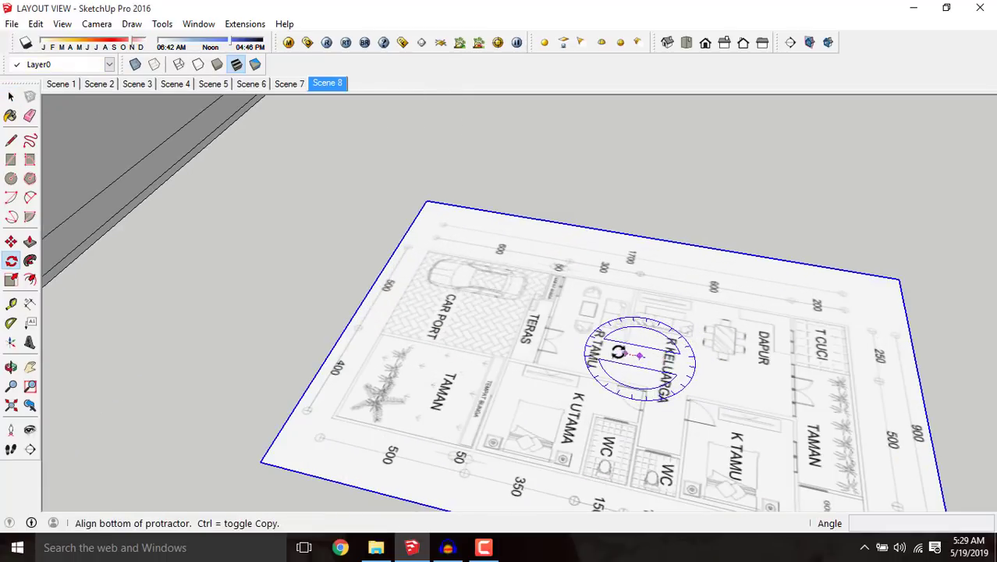
pyautogui.click(613, 350)
pyautogui.click(632, 394)
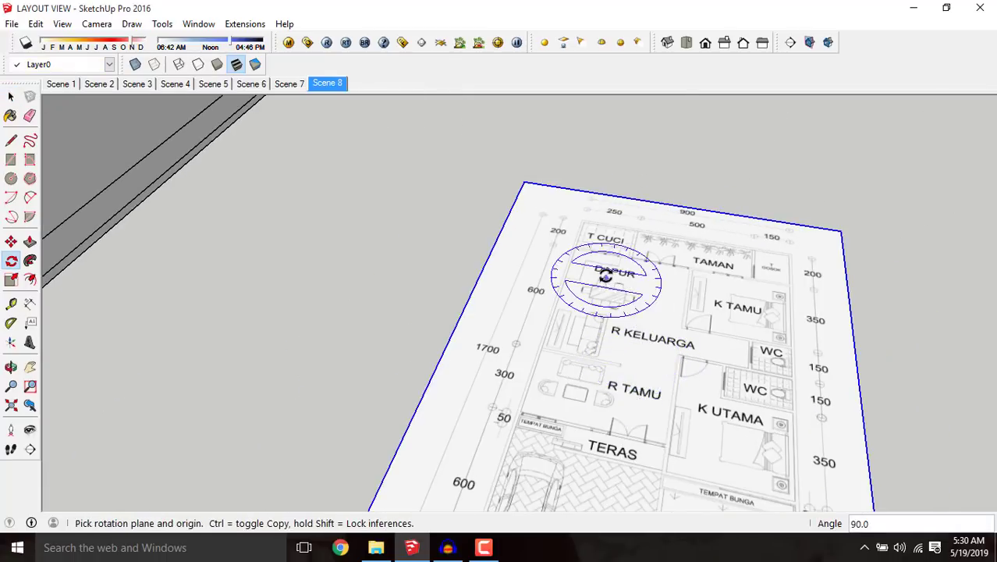
pyautogui.scroll(-4, 701, 285)
pyautogui.scroll(-6, 663, 332)
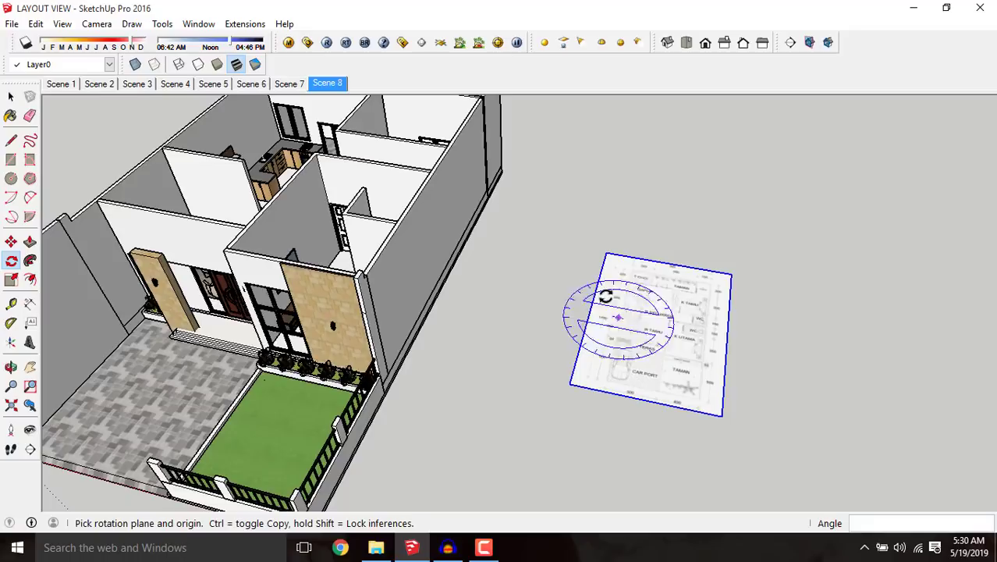
# Step: Move the floor plan image so its front edge lies on the red axis just beside the house's garden wall
pyautogui.scroll(5, 644, 355)
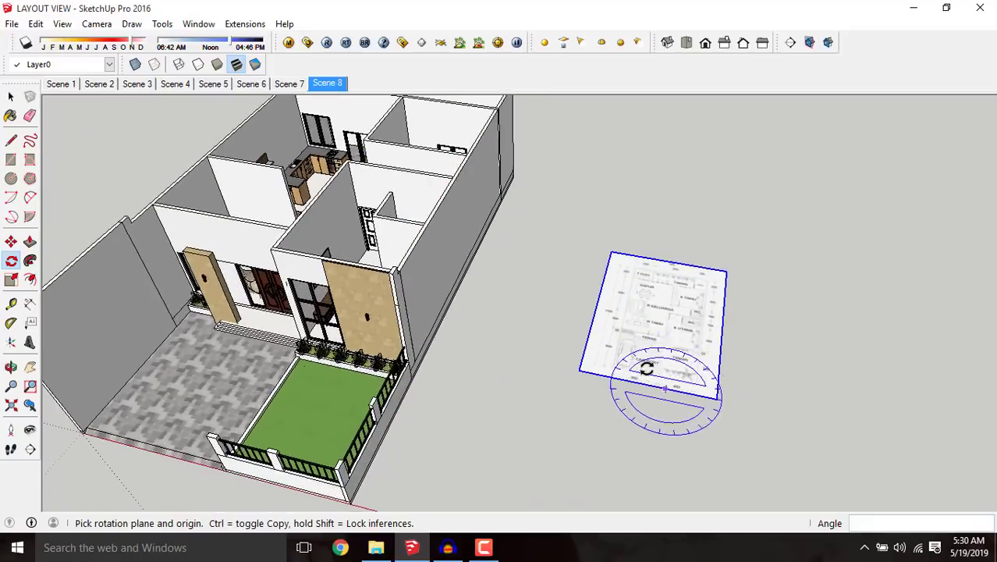
pyautogui.press('s')
pyautogui.scroll(3, 647, 347)
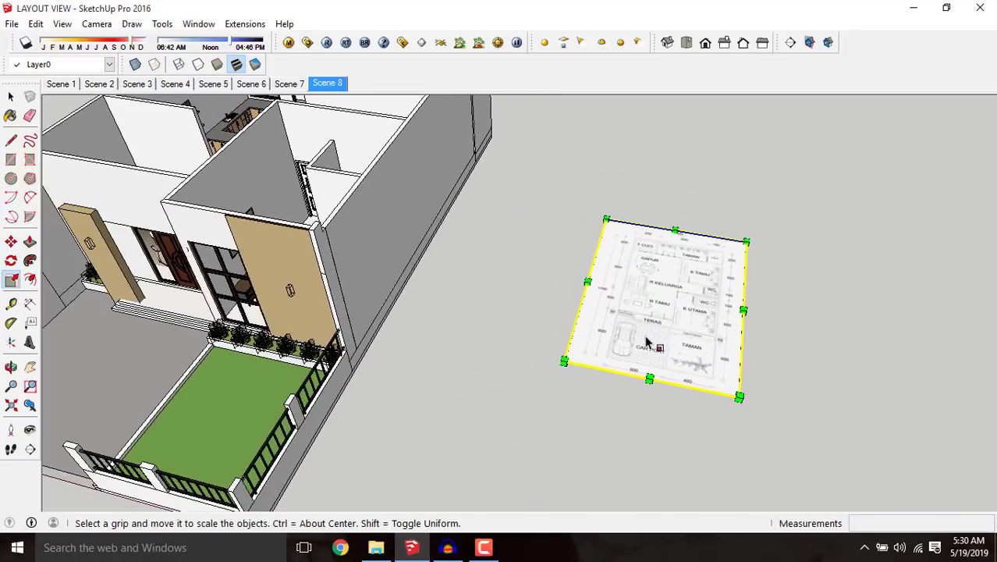
pyautogui.press('m')
pyautogui.click(537, 371)
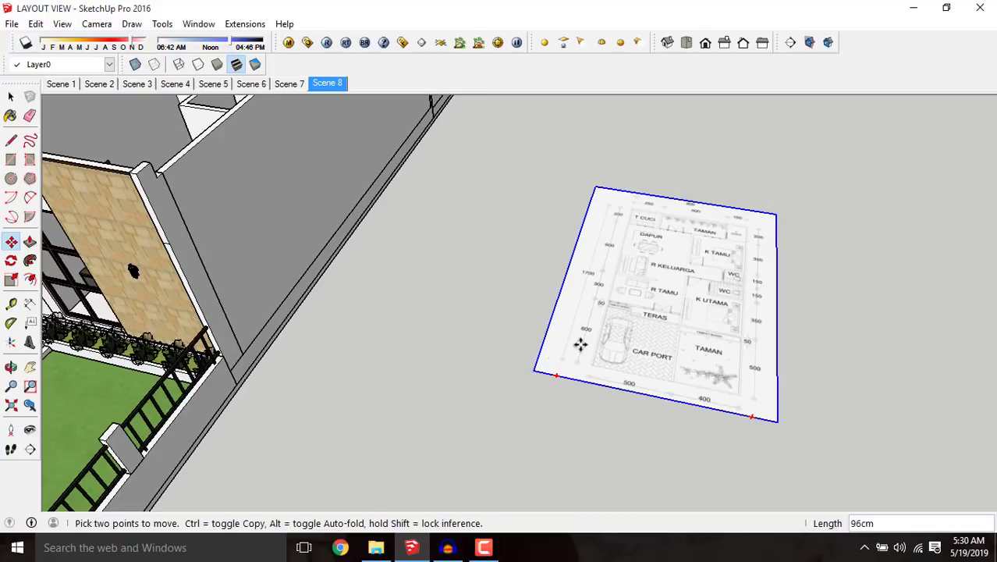
pyautogui.scroll(-3, 578, 345)
pyautogui.scroll(-4, 586, 340)
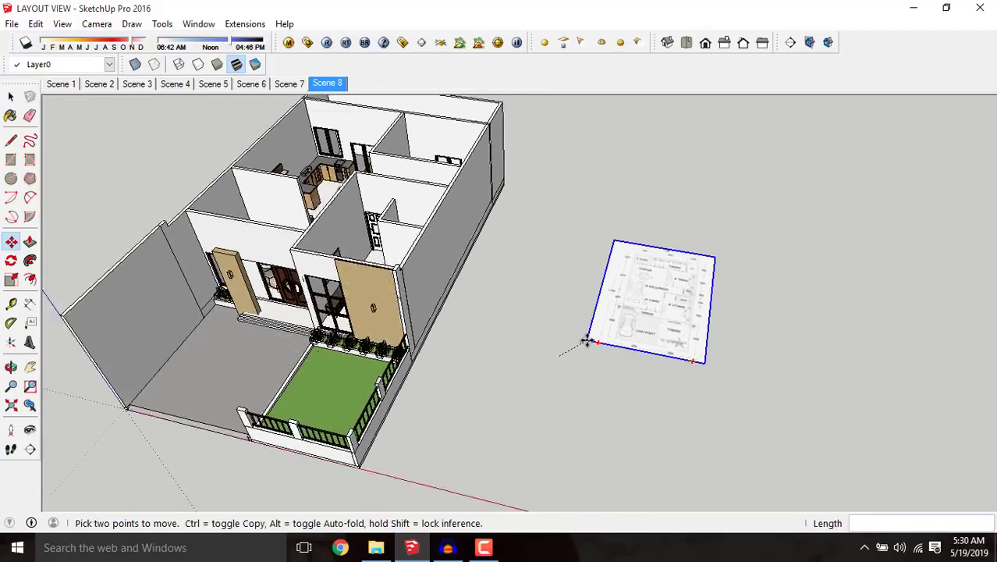
pyautogui.scroll(3, 251, 393)
pyautogui.scroll(3, 251, 403)
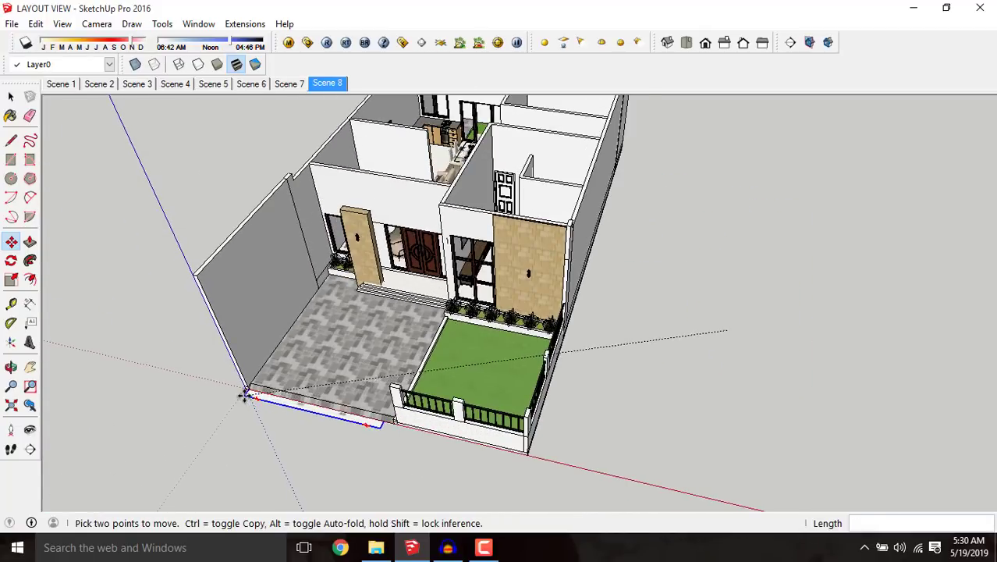
pyautogui.scroll(-2, 636, 452)
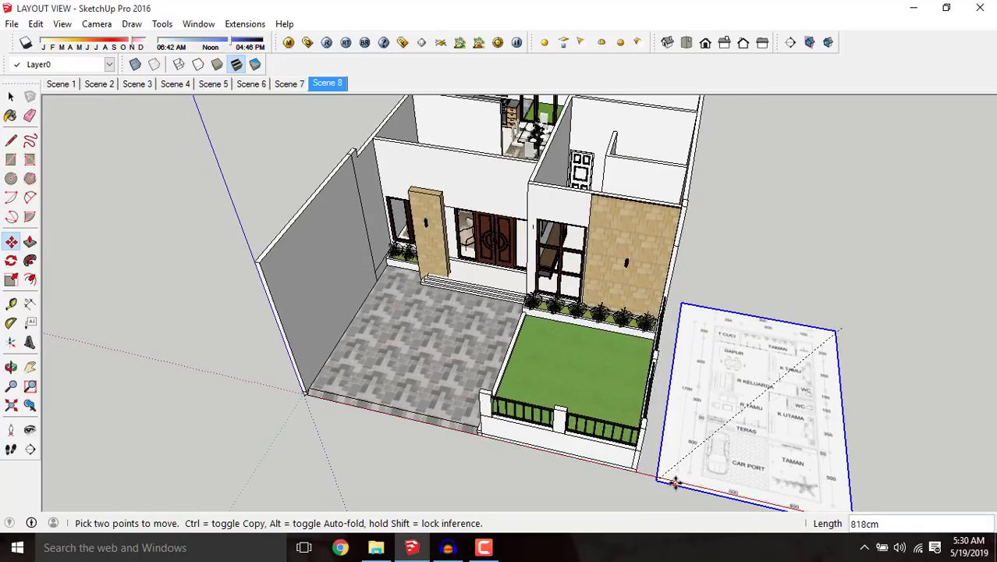
pyautogui.click(678, 479)
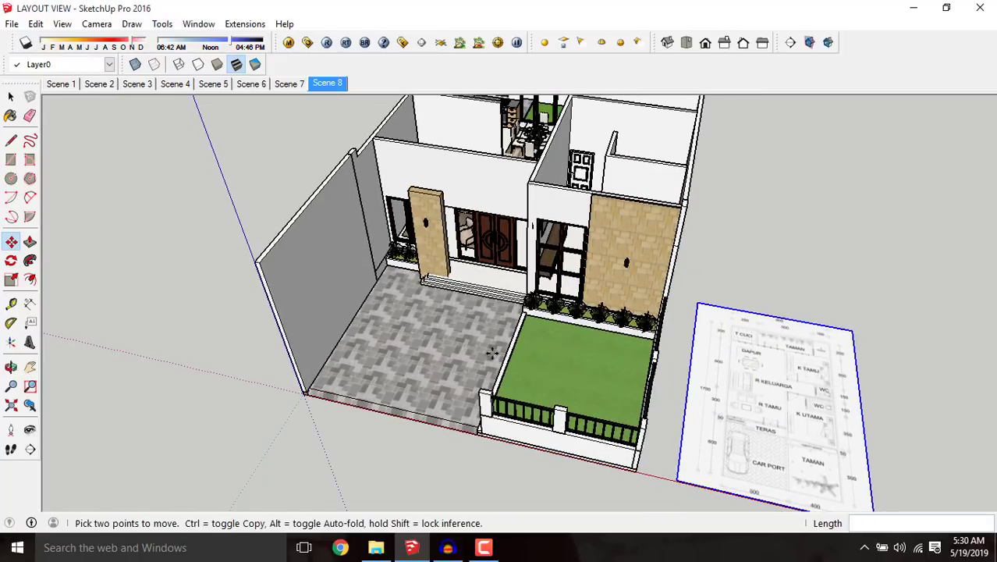
pyautogui.scroll(-2, 452, 361)
pyautogui.scroll(-3, 530, 439)
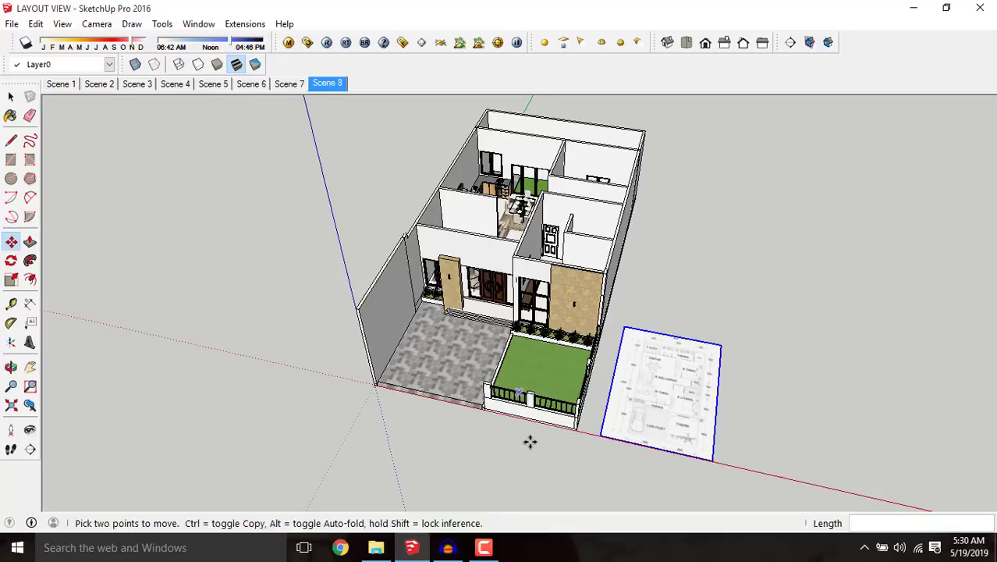
# Step: Examine the base of the house and front fence against the ground level of the selected floor plan image
pyautogui.press('space')
pyautogui.scroll(3, 688, 420)
pyautogui.click(690, 411)
pyautogui.scroll(3, 694, 397)
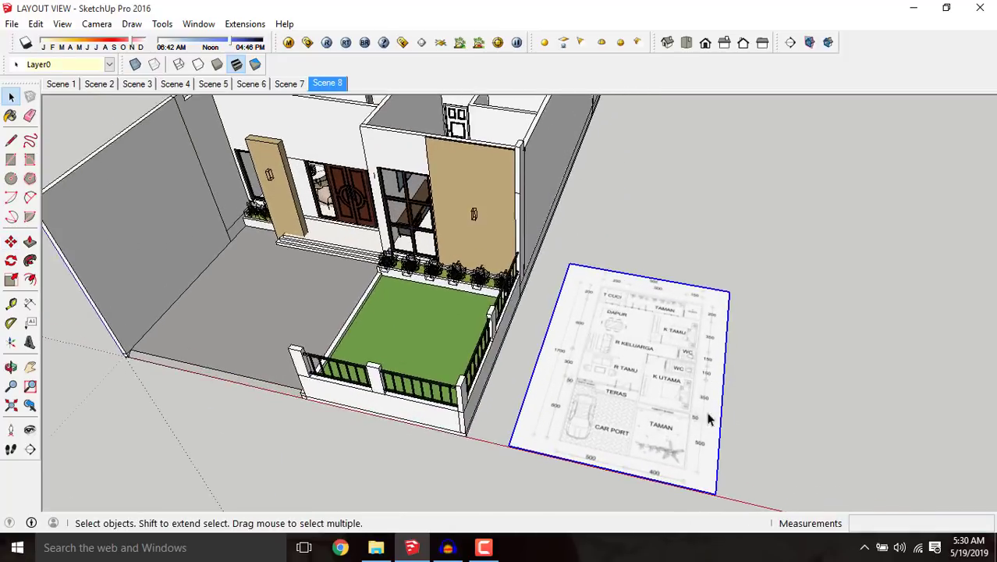
pyautogui.scroll(-3, 697, 380)
pyautogui.scroll(3, 396, 351)
pyautogui.scroll(-2, 397, 351)
pyautogui.scroll(2, 398, 350)
pyautogui.moveTo(359, 329); pyautogui.dragTo(368, 360, button='middle')
pyautogui.scroll(6, 660, 360)
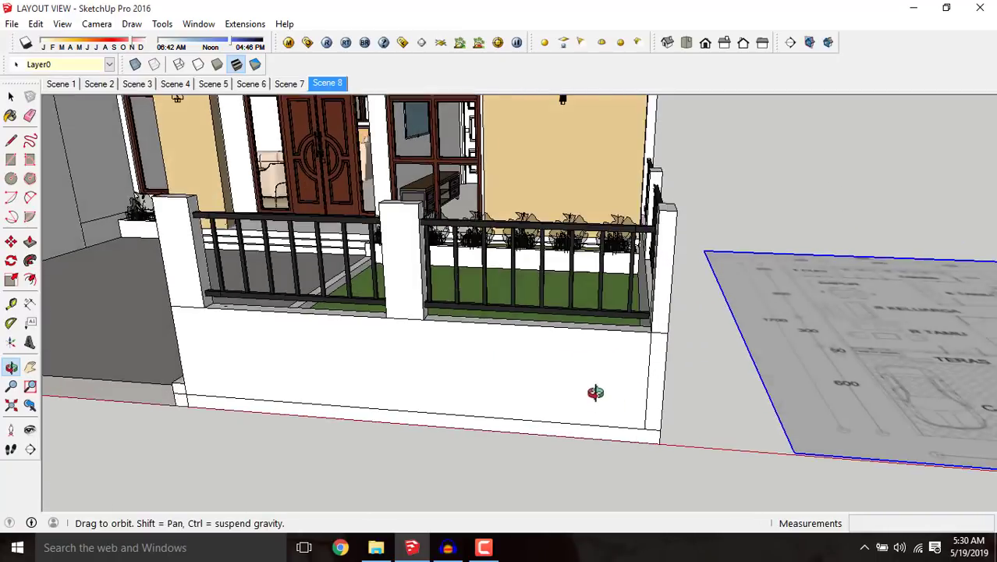
pyautogui.scroll(-3, 595, 392)
pyautogui.moveTo(454, 363); pyautogui.dragTo(363, 402, button='middle')
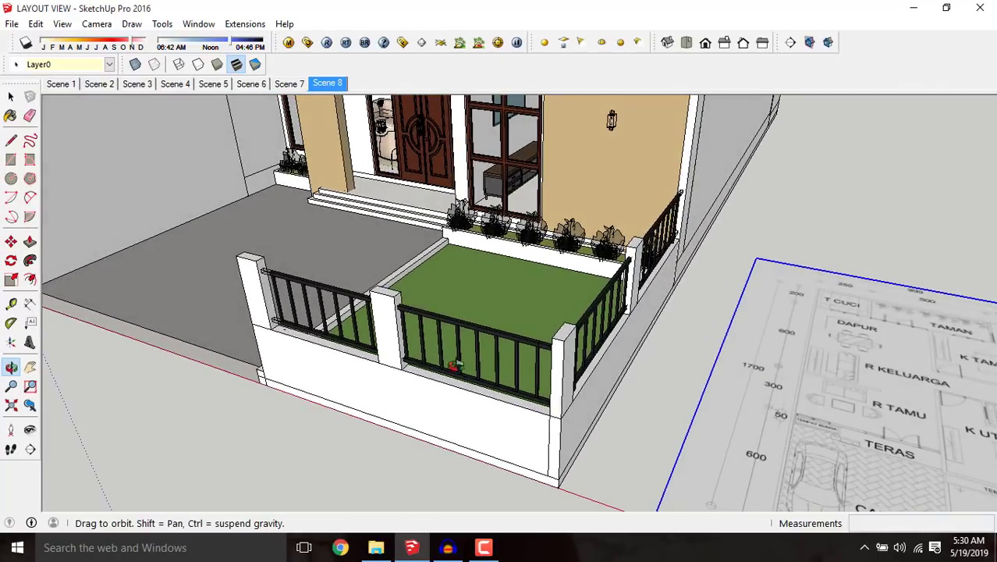
pyautogui.scroll(-3, 452, 362)
pyautogui.scroll(2, 329, 365)
pyautogui.moveTo(477, 367); pyautogui.dragTo(493, 405, button='middle')
pyautogui.scroll(-2, 499, 376)
pyautogui.scroll(-2, 192, 441)
pyautogui.scroll(-2, 192, 440)
pyautogui.scroll(2, 400, 403)
pyautogui.moveTo(195, 388); pyautogui.dragTo(341, 289, button='middle')
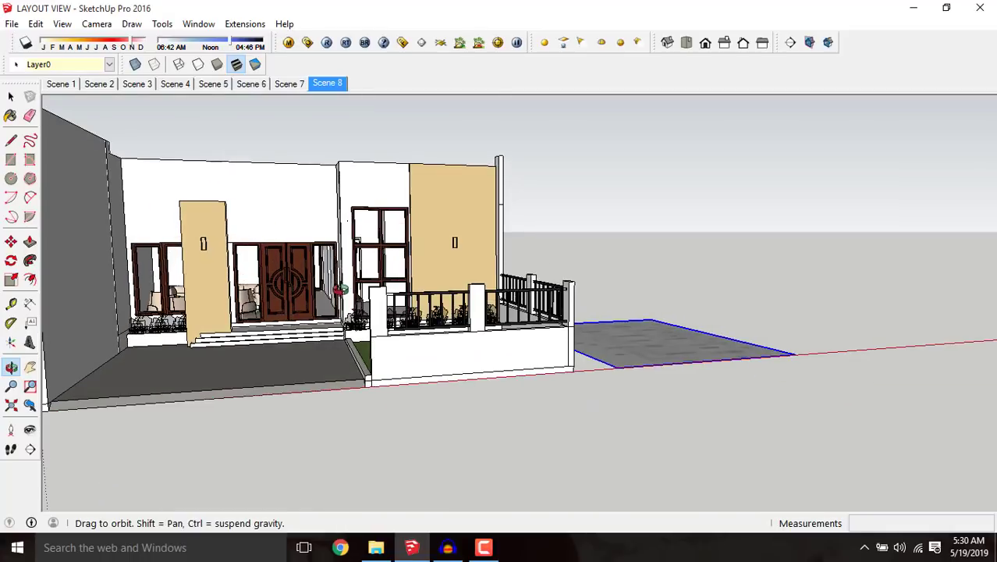
# Step: Select the whole house in front view and move it up 25 cm along the blue axis
pyautogui.scroll(-2, 341, 288)
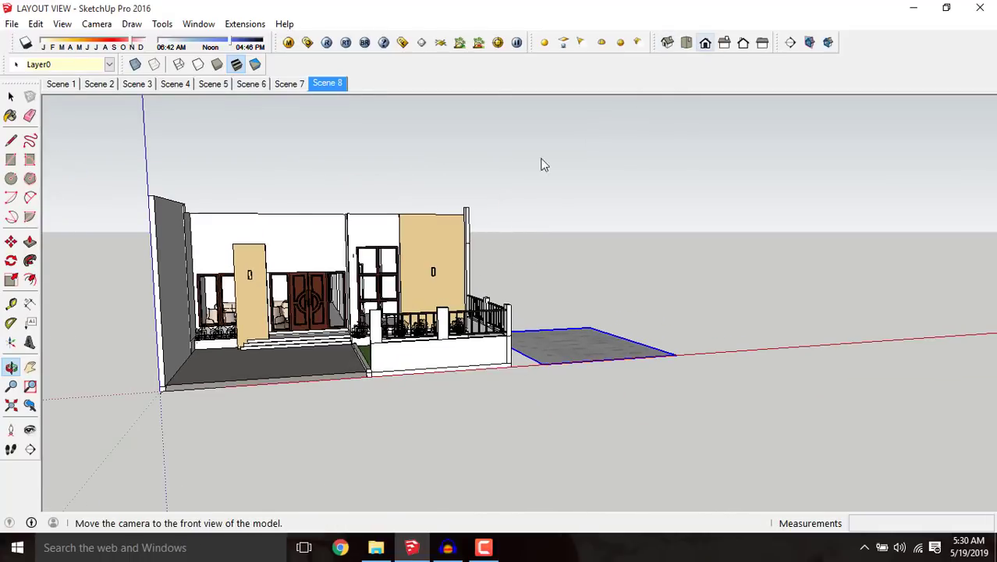
pyautogui.scroll(3, 350, 285)
pyautogui.scroll(-2, 315, 270)
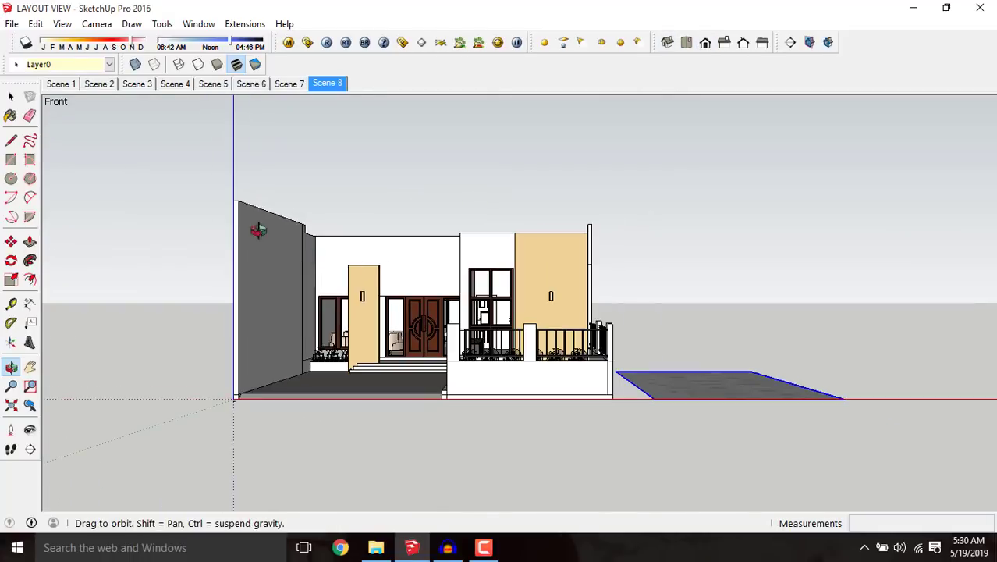
pyautogui.press('space')
pyautogui.moveTo(161, 160); pyautogui.dragTo(618, 441)
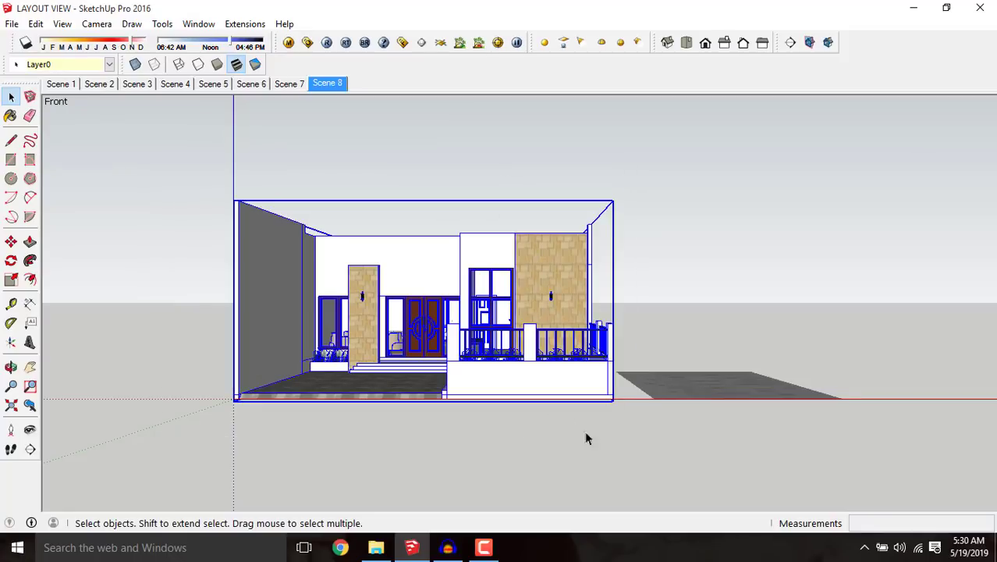
pyautogui.scroll(5, 619, 441)
pyautogui.scroll(5, 715, 423)
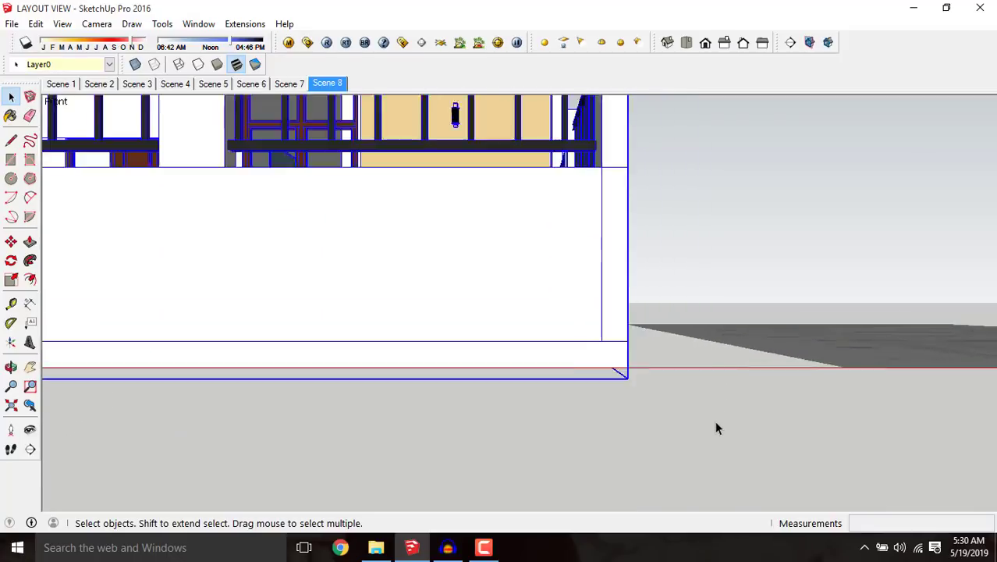
pyautogui.scroll(-4, 677, 407)
pyautogui.scroll(-3, 655, 392)
pyautogui.press('m')
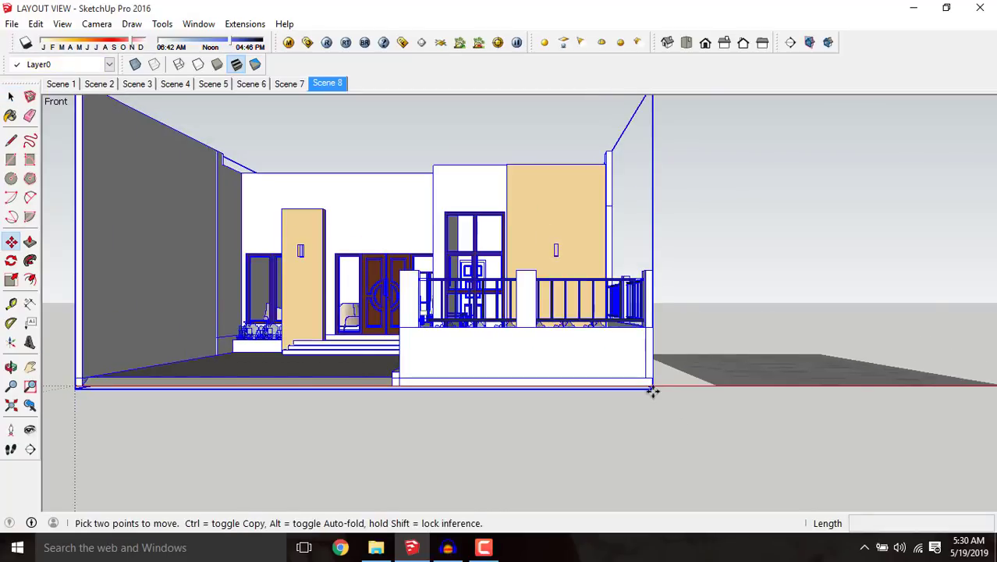
pyautogui.click(652, 373)
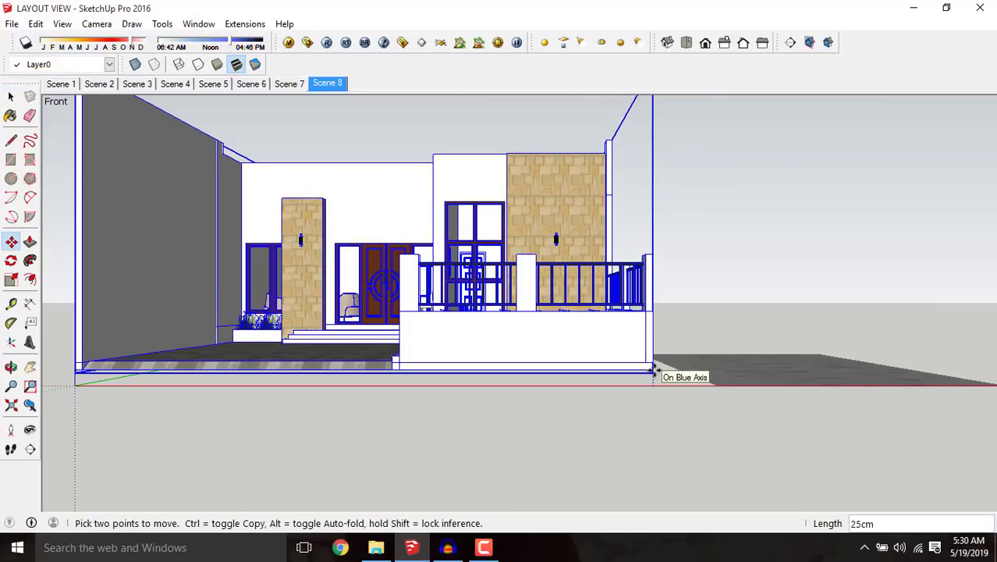
pyautogui.write('25')
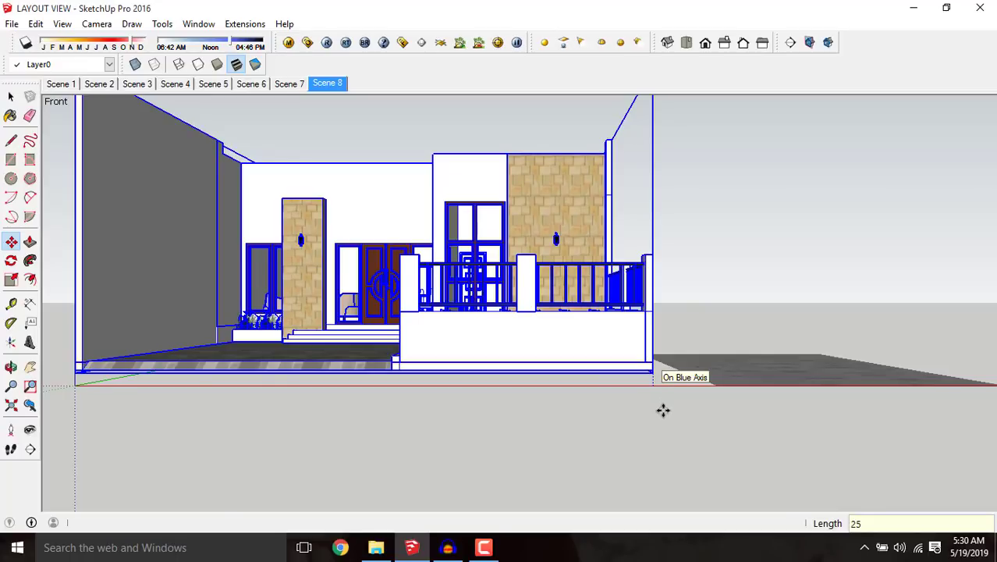
pyautogui.press('Return')
# Step: Move the floor plan image by its front-left corner to the origin, beneath the raised house
pyautogui.press('space')
pyautogui.click(732, 393)
pyautogui.moveTo(744, 379); pyautogui.dragTo(705, 454, button='middle')
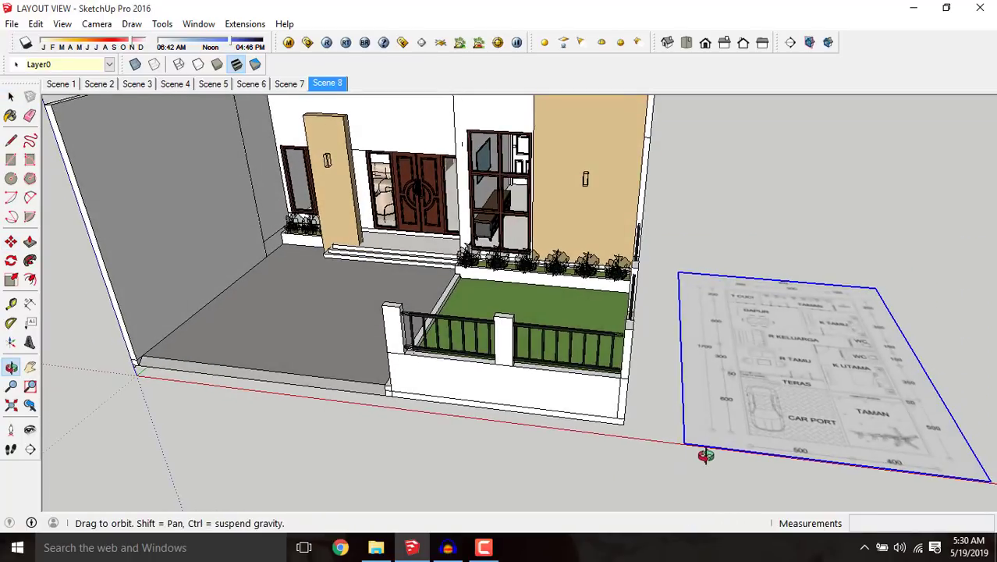
pyautogui.press('m')
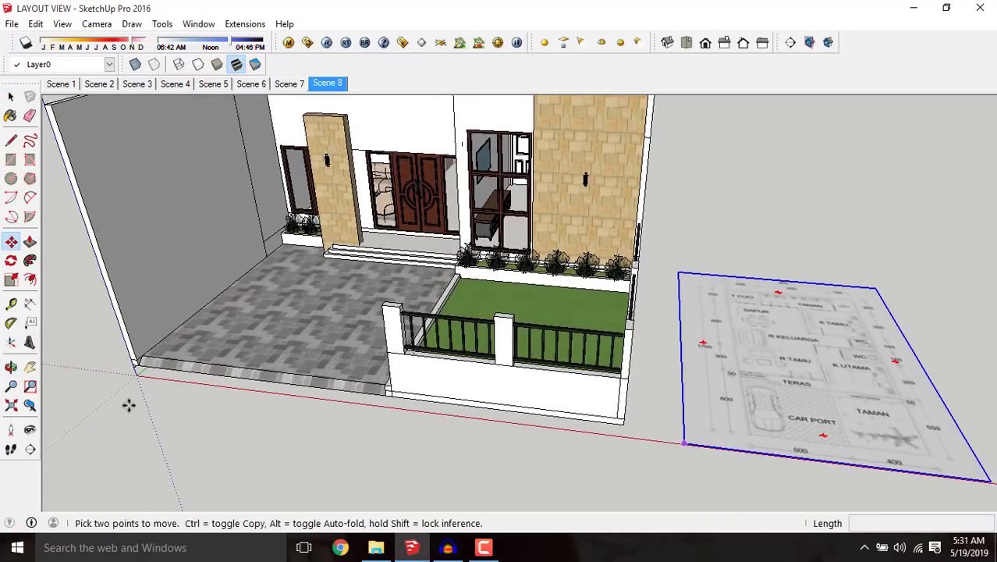
pyautogui.click(139, 376)
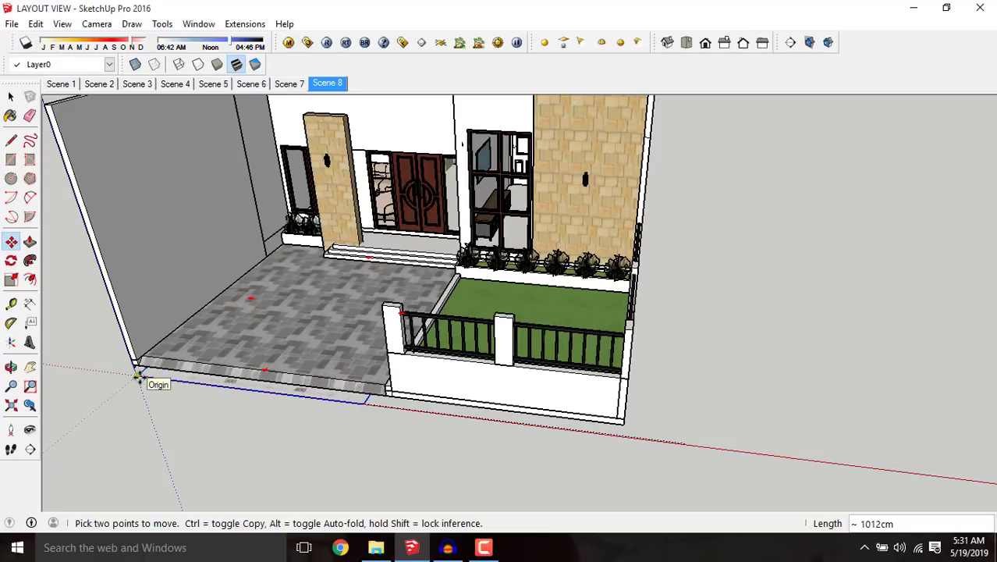
# Step: Raise the floor plan image 2 cm along the blue axis from the origin
pyautogui.scroll(2, 143, 376)
pyautogui.moveTo(142, 375); pyautogui.dragTo(152, 394, button='middle')
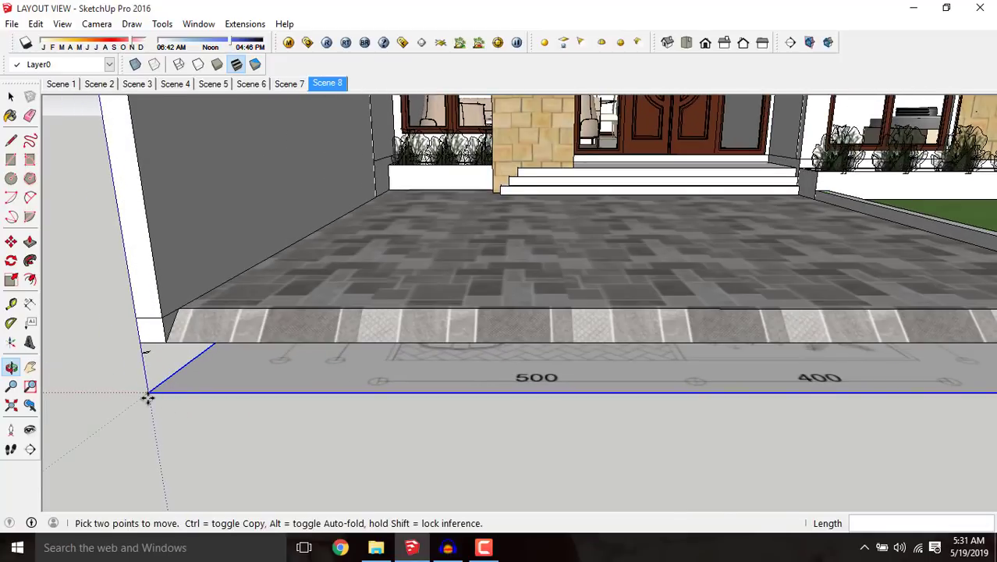
pyautogui.click(149, 393)
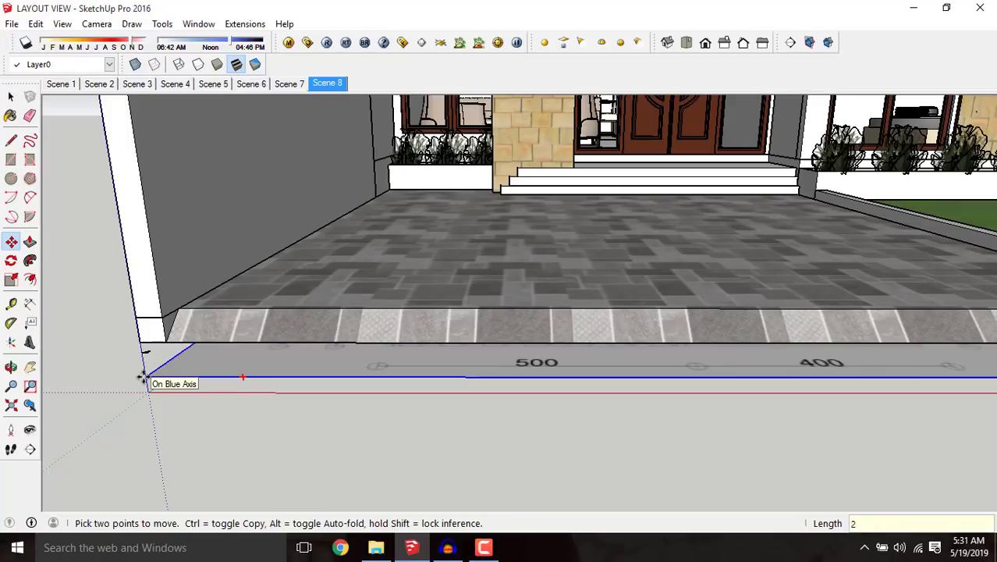
pyautogui.write('2')
pyautogui.press('Return')
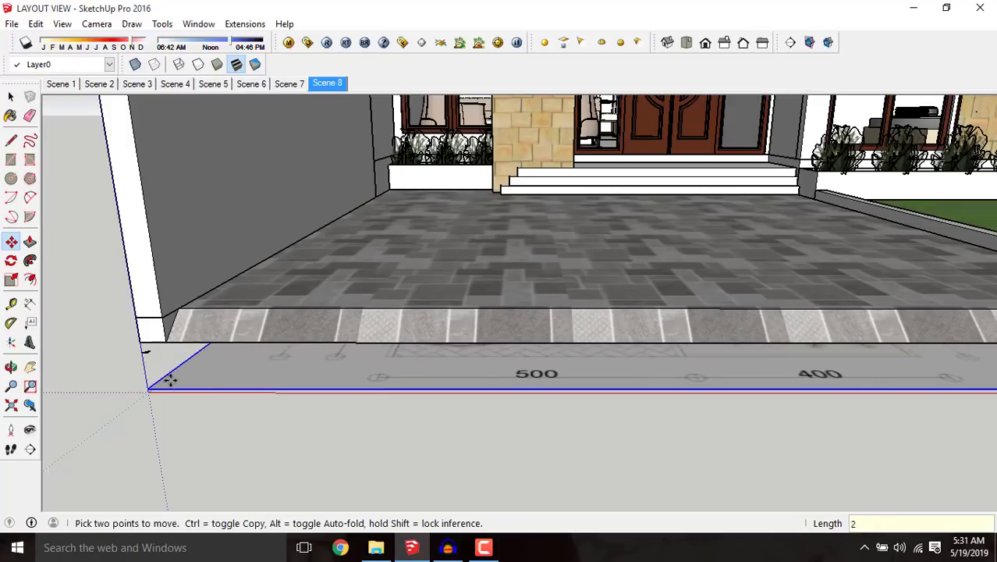
pyautogui.scroll(-4, 181, 388)
pyautogui.moveTo(212, 358); pyautogui.dragTo(433, 338, button='middle')
pyautogui.press('s')
pyautogui.scroll(5, 526, 309)
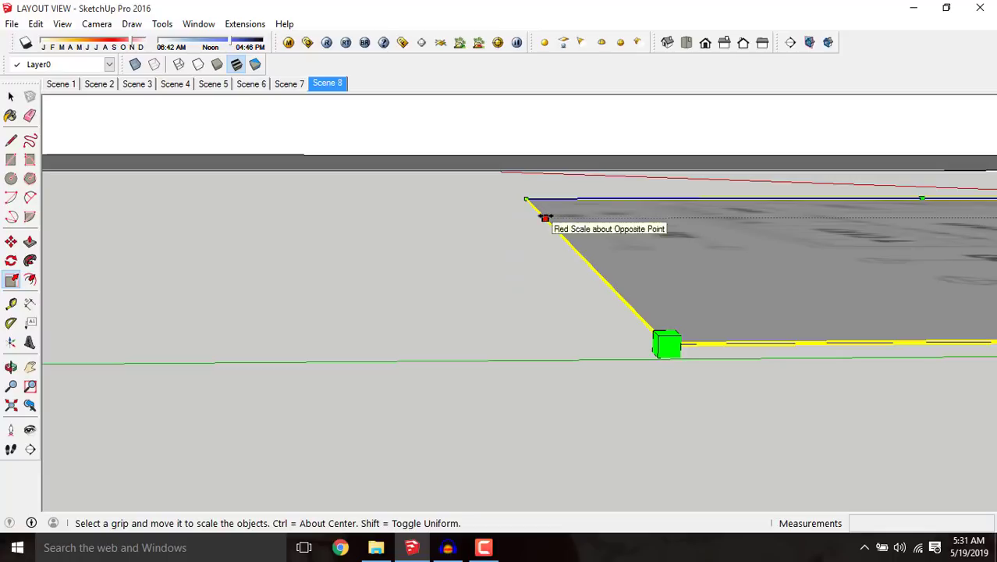
pyautogui.moveTo(556, 217); pyautogui.dragTo(605, 256)
pyautogui.scroll(-8, 605, 255)
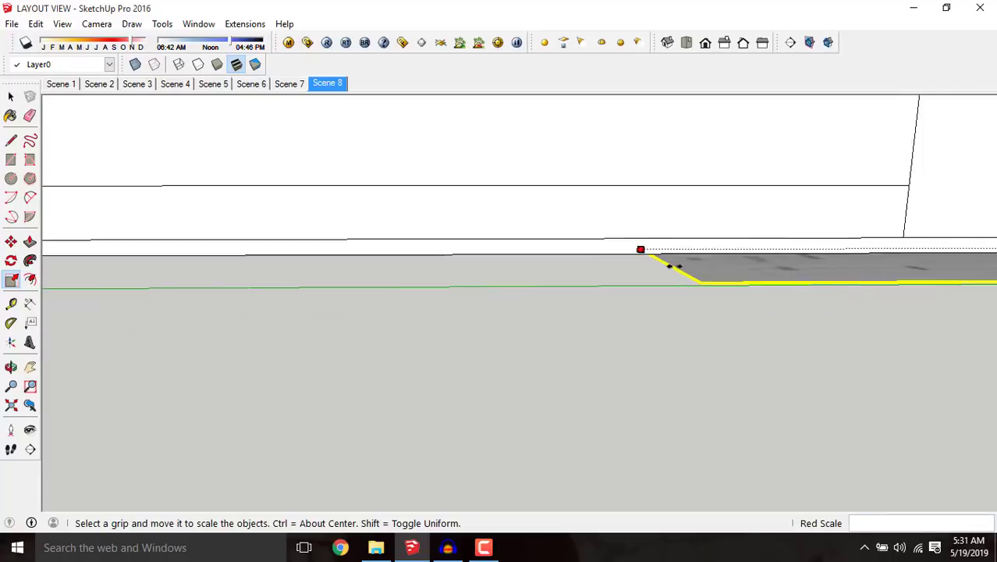
pyautogui.scroll(-6, 572, 272)
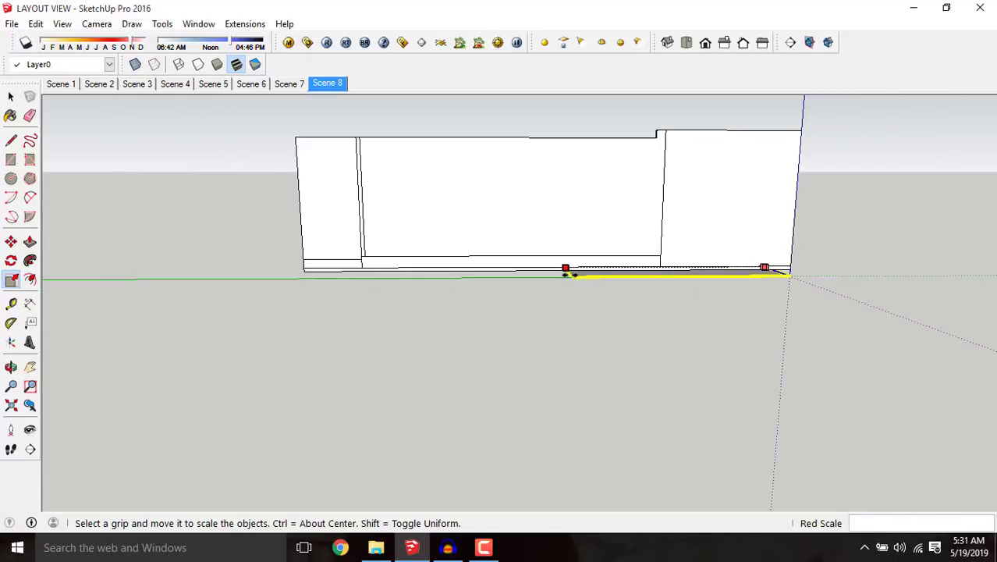
pyautogui.moveTo(422, 268); pyautogui.dragTo(296, 276)
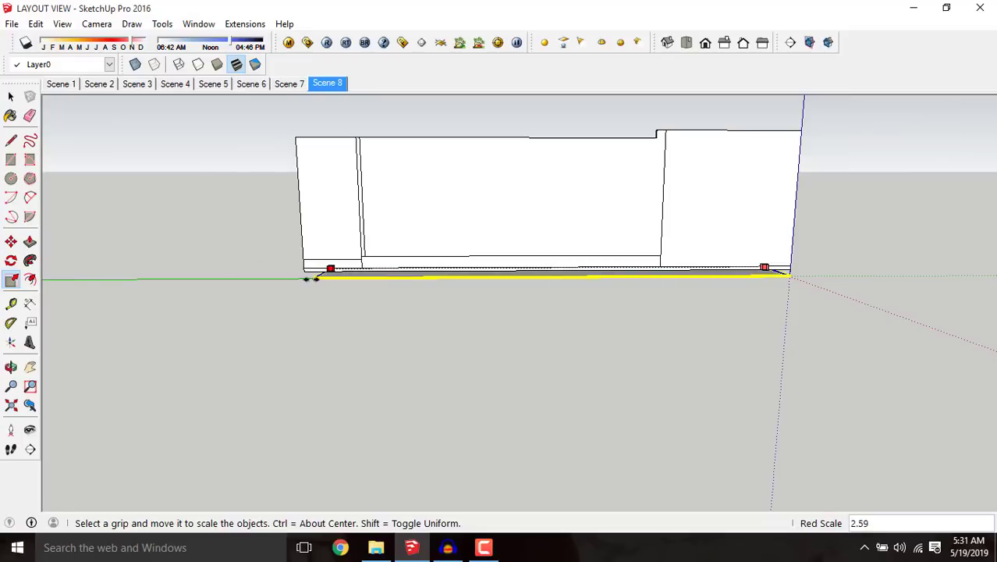
pyautogui.press('space')
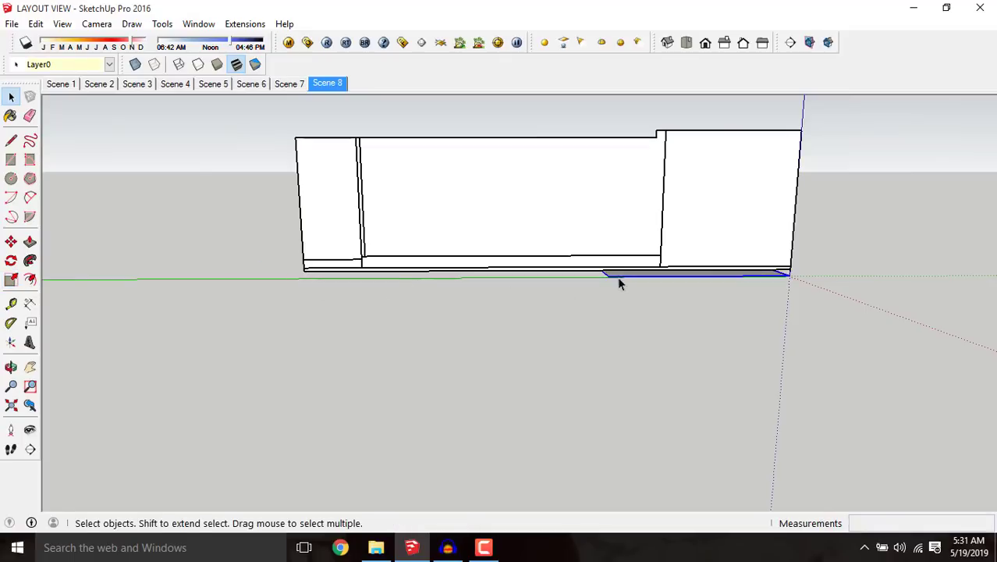
# Step: Scale the floor plan image uniformly from its corner by a factor of about 3.50 toward the house's length
pyautogui.press('s')
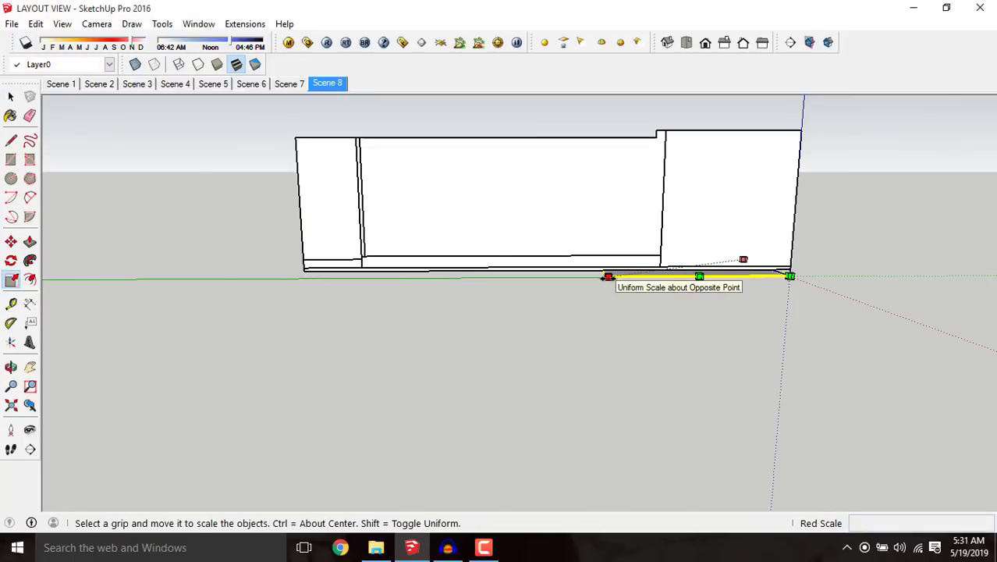
pyautogui.moveTo(609, 277); pyautogui.dragTo(527, 291)
pyautogui.moveTo(389, 310); pyautogui.dragTo(332, 315)
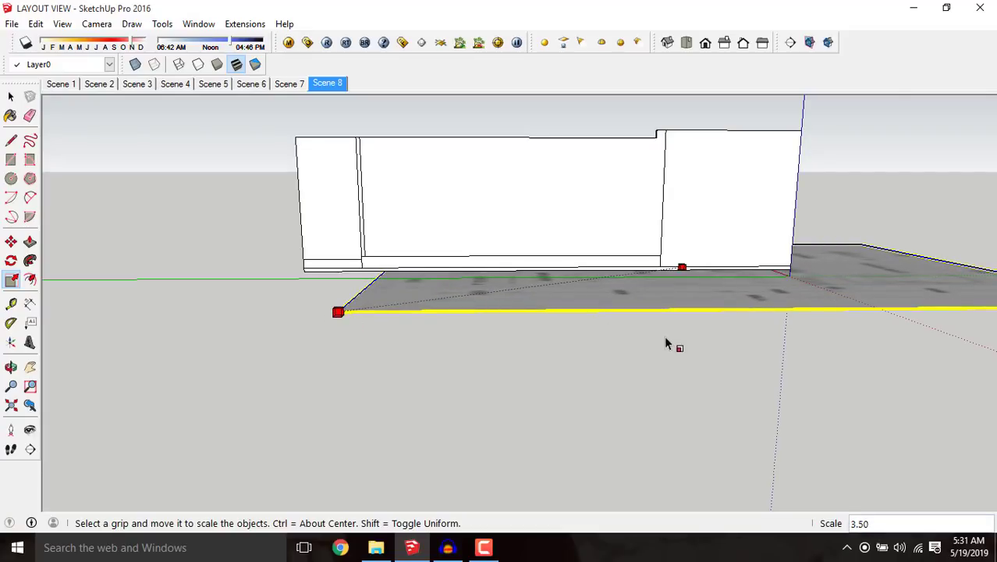
# Step: Move the floor plan image by its carport's outer corner about 653 cm along the green axis, level with the house's front edge
pyautogui.moveTo(672, 352); pyautogui.dragTo(614, 350, button='middle')
pyautogui.moveTo(507, 406)
pyautogui.mouseDown(button='middle')
pyautogui.moveTo(432, 422)
pyautogui.moveTo(318, 326)
pyautogui.moveTo(326, 318)
pyautogui.moveTo(456, 348)
pyautogui.moveTo(601, 401)
pyautogui.moveTo(629, 470)
pyautogui.moveTo(644, 461)
pyautogui.moveTo(516, 391)
pyautogui.mouseUp(button='middle')
pyautogui.scroll(-4, 521, 373)
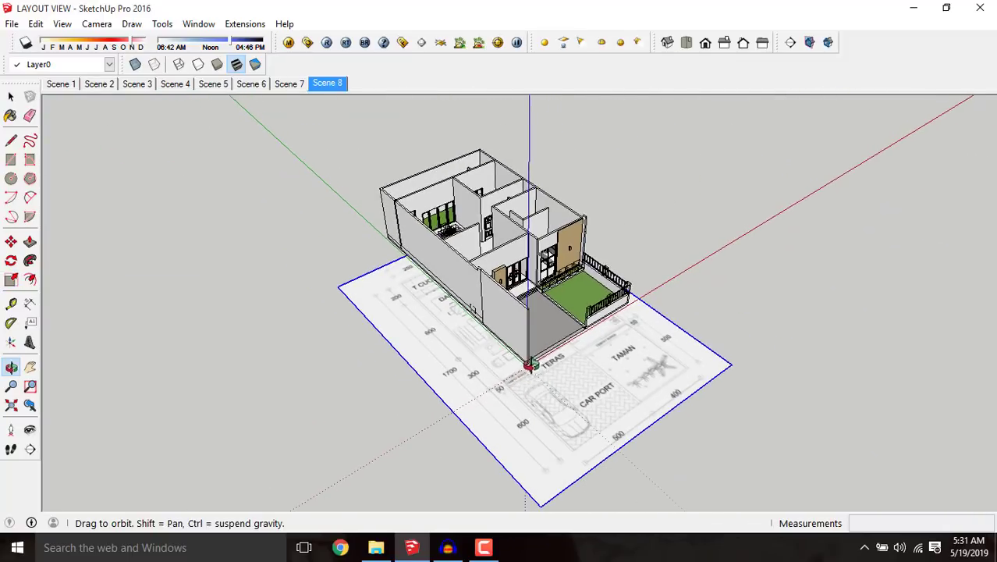
pyautogui.scroll(3, 544, 381)
pyautogui.scroll(-2, 494, 343)
pyautogui.scroll(5, 516, 428)
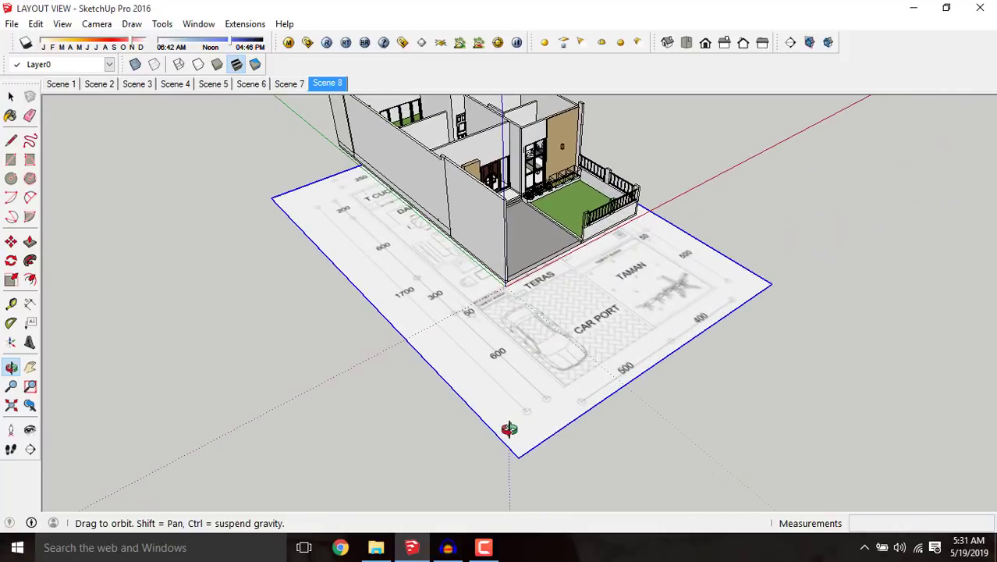
pyautogui.press('m')
pyautogui.scroll(6, 573, 387)
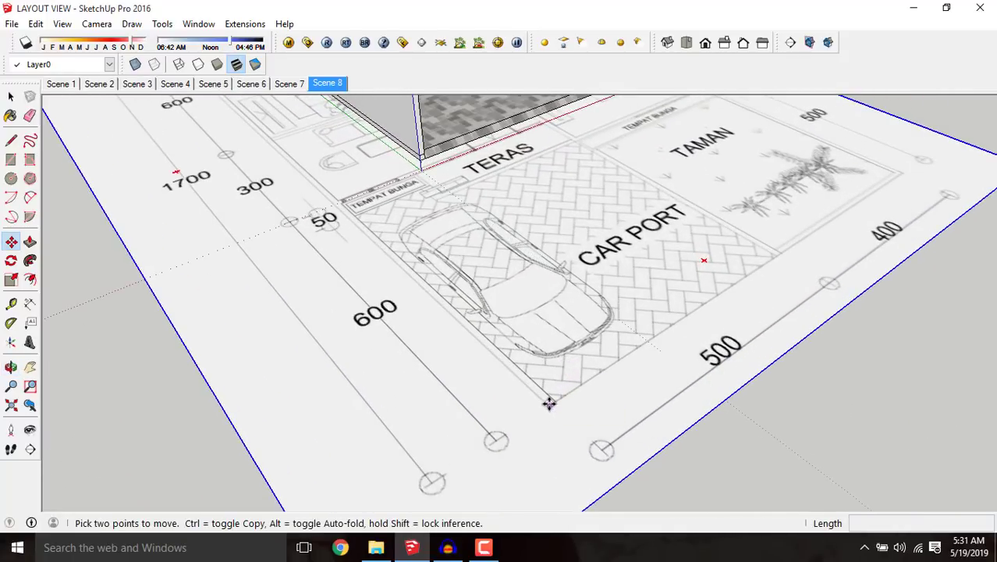
pyautogui.click(549, 403)
pyautogui.scroll(-6, 500, 261)
pyautogui.scroll(5, 430, 270)
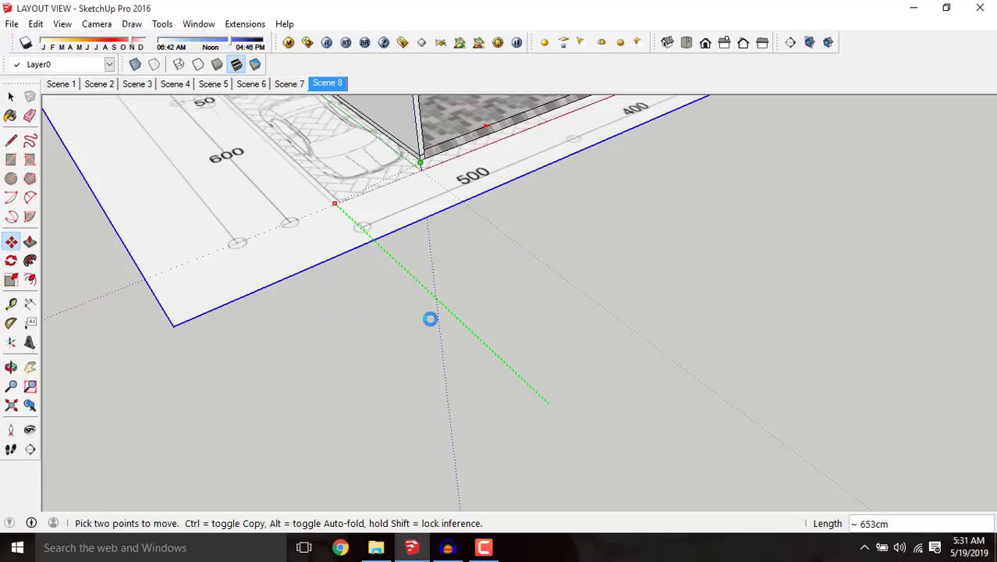
pyautogui.click(486, 548)
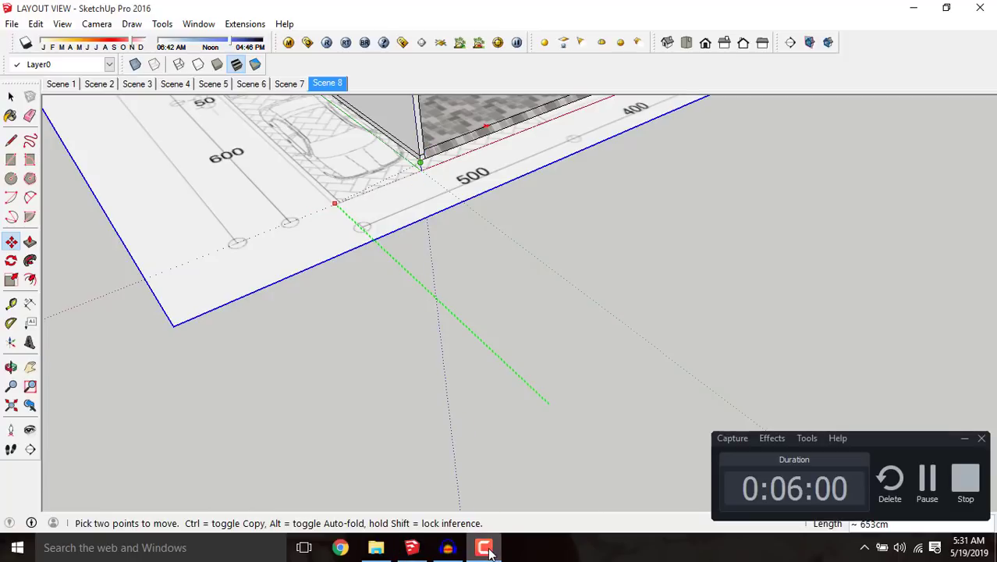
pyautogui.click(486, 549)
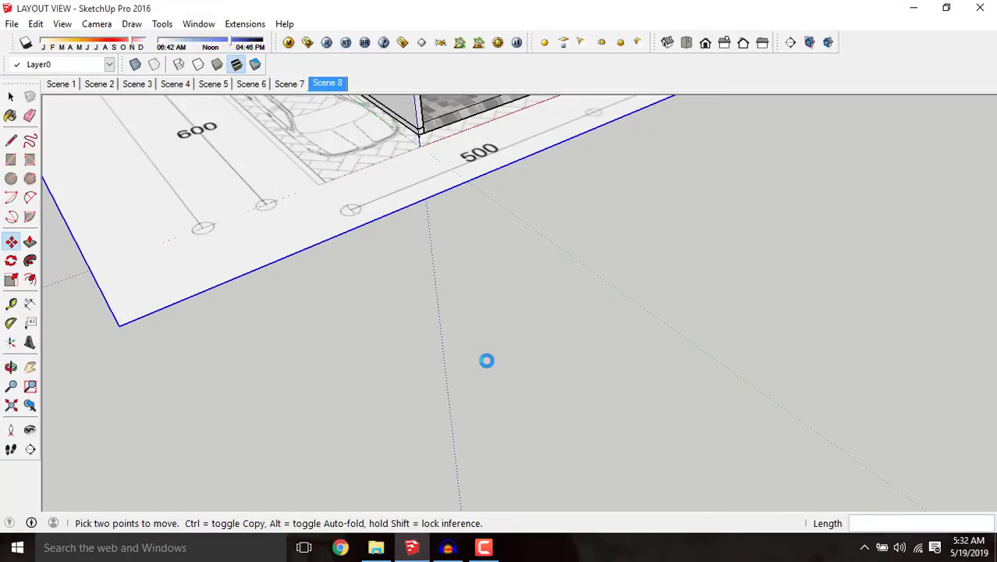
# Step: Move the floor plan image about 208 cm along the red axis so its carport corner meets the house's front corner
pyautogui.scroll(-2, 462, 316)
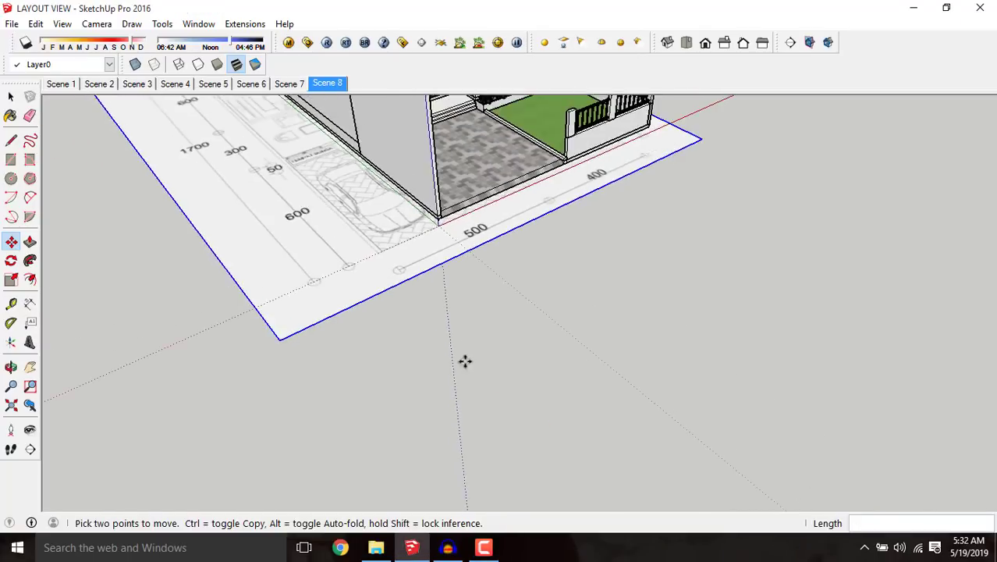
pyautogui.scroll(4, 436, 234)
pyautogui.scroll(3, 437, 234)
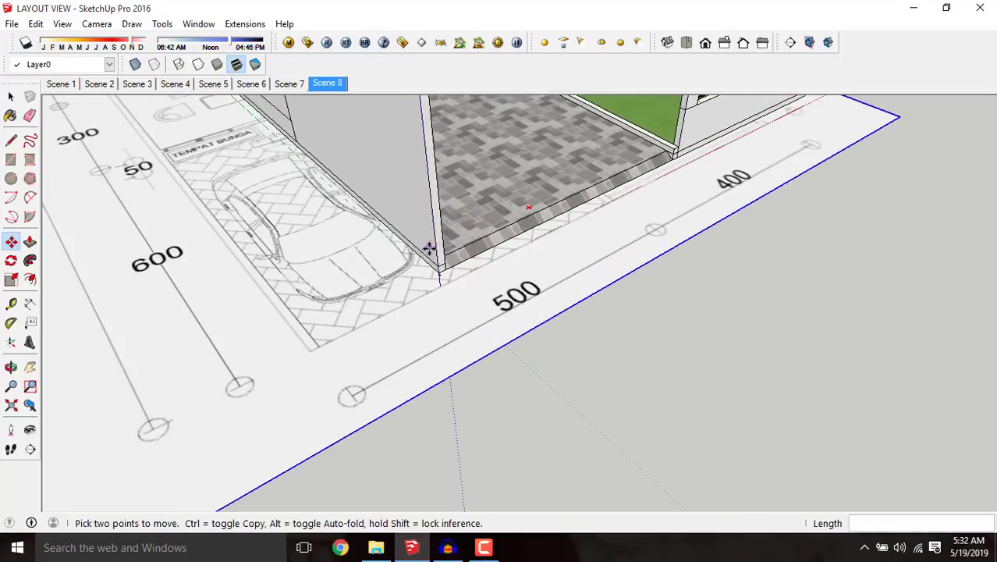
pyautogui.click(259, 392)
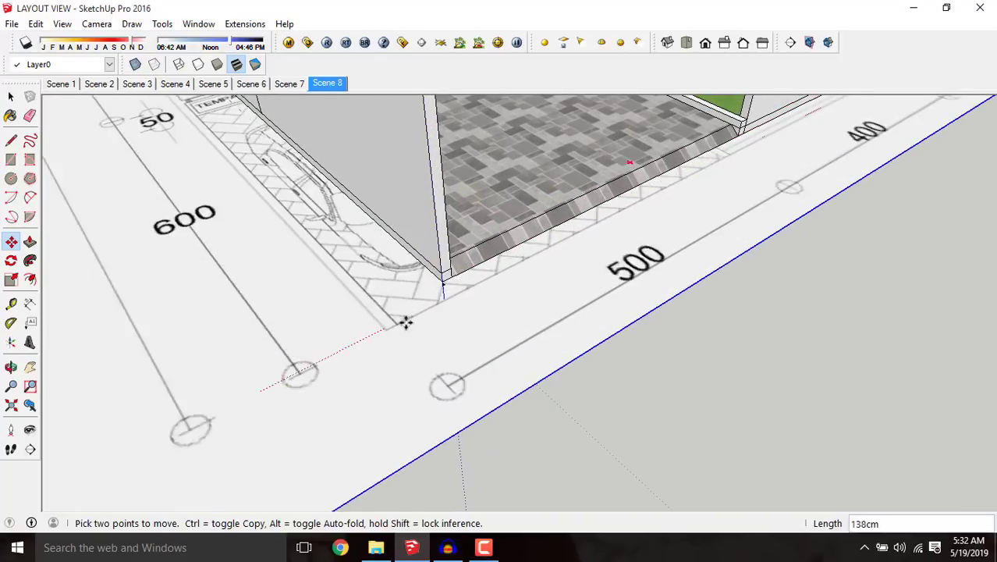
pyautogui.click(437, 284)
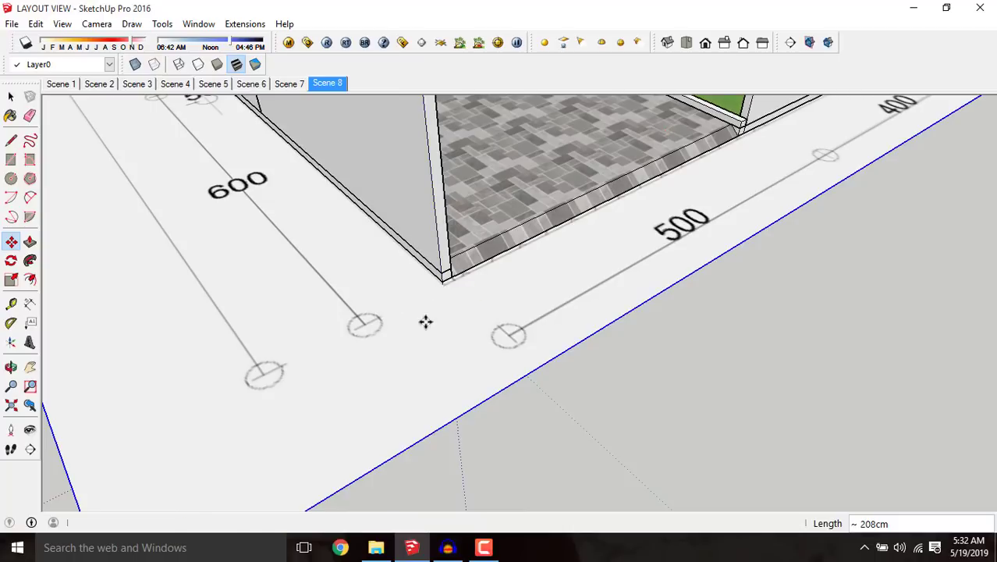
pyautogui.scroll(-3, 451, 381)
pyautogui.scroll(-5, 536, 372)
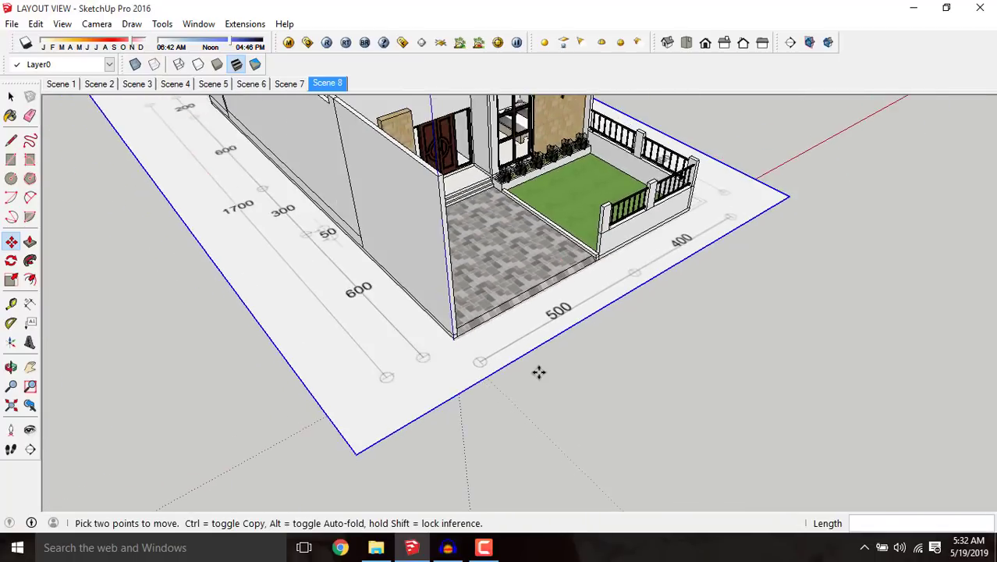
# Step: Scale the floor plan image inward from the middle of its rear edge to match the house's back wall, and deselect it
pyautogui.scroll(5, 311, 218)
pyautogui.moveTo(279, 232); pyautogui.dragTo(383, 329, button='middle')
pyautogui.scroll(-5, 383, 329)
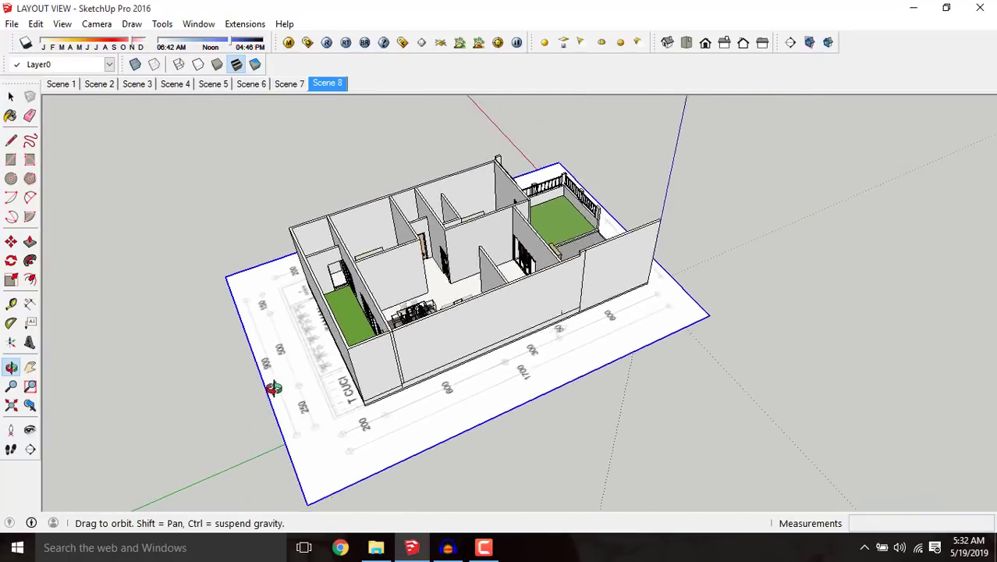
pyautogui.scroll(6, 286, 360)
pyautogui.scroll(1, 286, 360)
pyautogui.press('s')
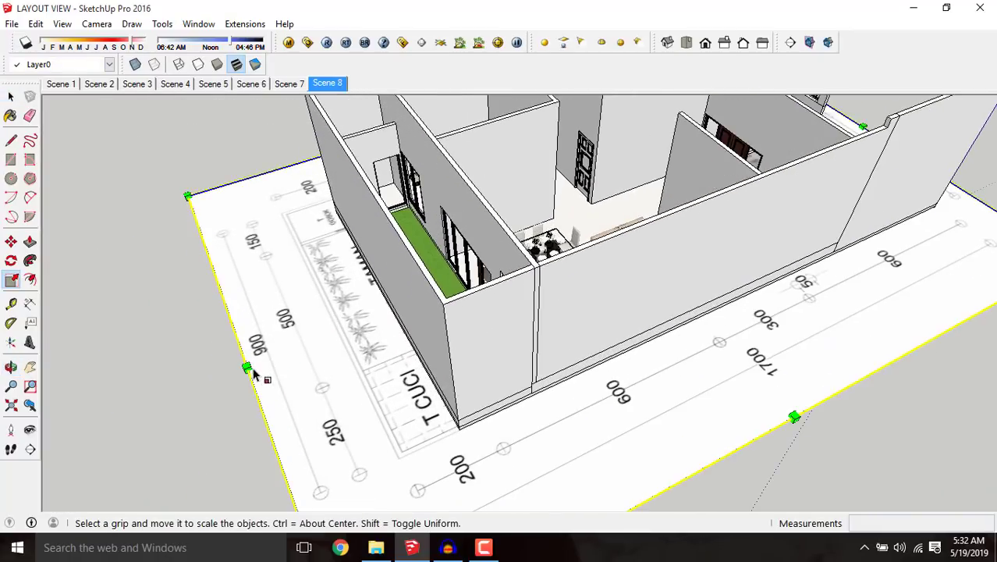
pyautogui.moveTo(248, 367); pyautogui.dragTo(317, 359)
pyautogui.scroll(-3, 372, 357)
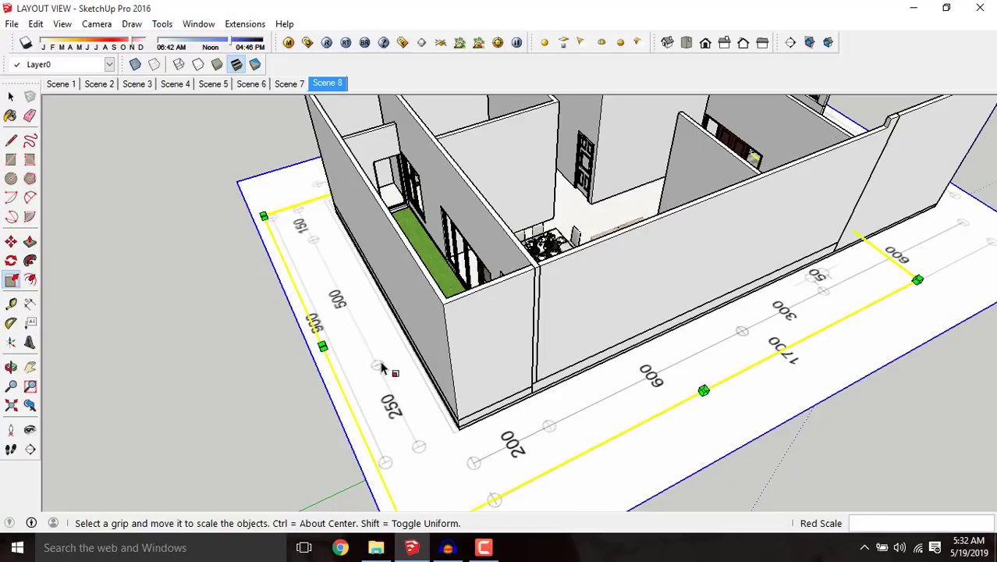
pyautogui.moveTo(389, 368); pyautogui.dragTo(376, 356, button='middle')
pyautogui.scroll(2, 222, 374)
pyautogui.press('space')
pyautogui.click(164, 390)
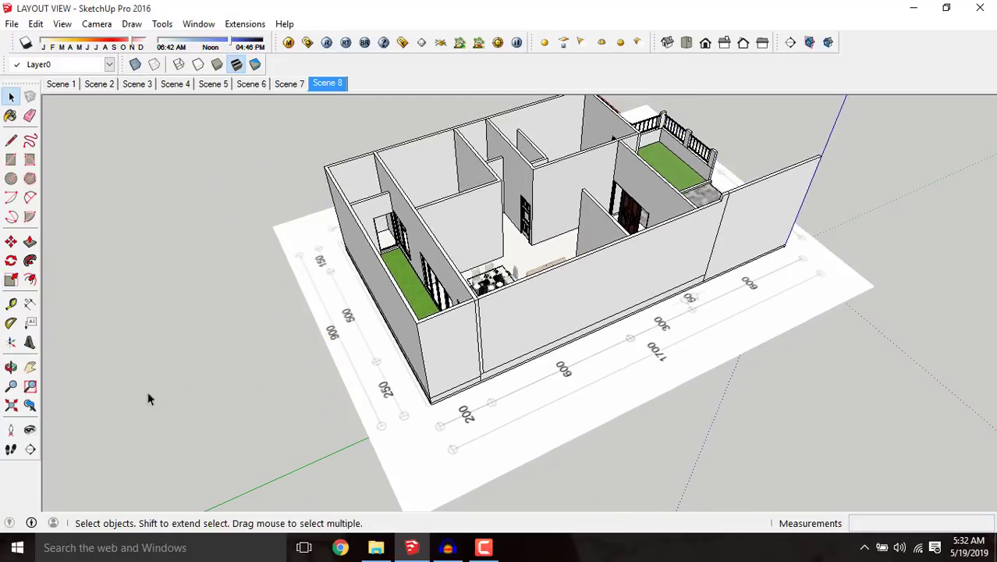
# Step: Create a small V-Ray infinite plane starting from the floor plan image's outer garden-side front corner, near the red axis
pyautogui.moveTo(353, 369); pyautogui.dragTo(587, 306)
pyautogui.scroll(-3, 586, 306)
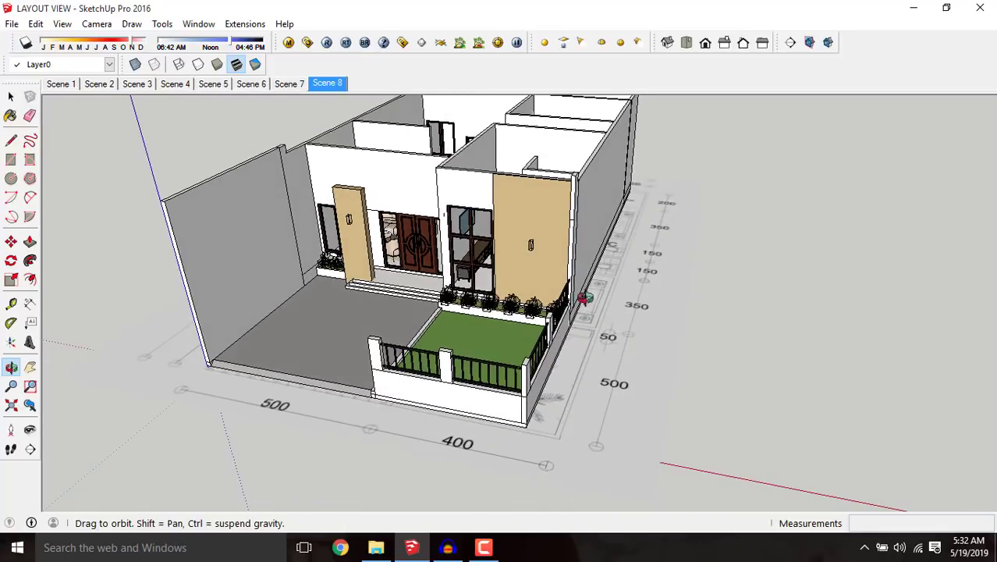
pyautogui.scroll(5, 636, 390)
pyautogui.press('space')
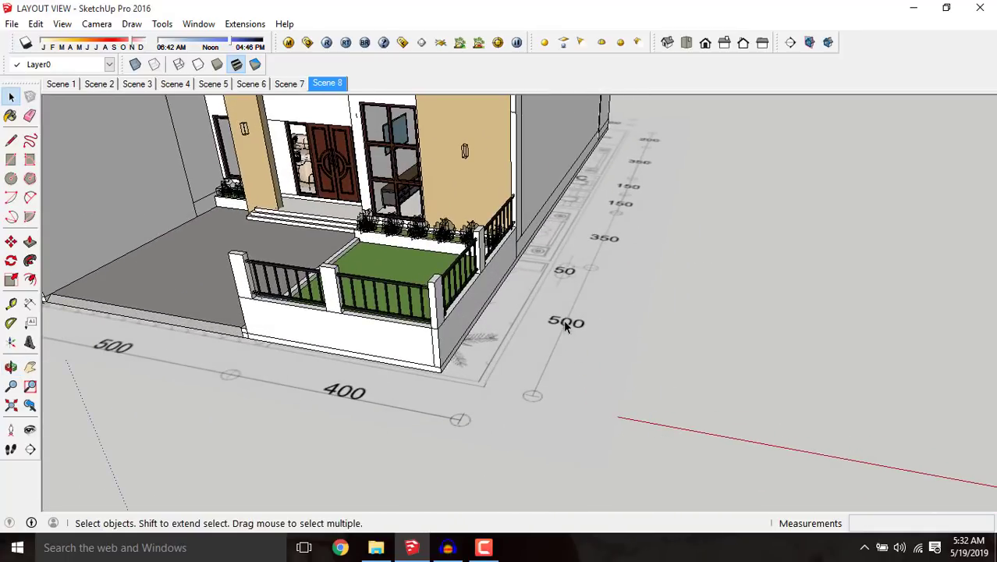
pyautogui.click(568, 324)
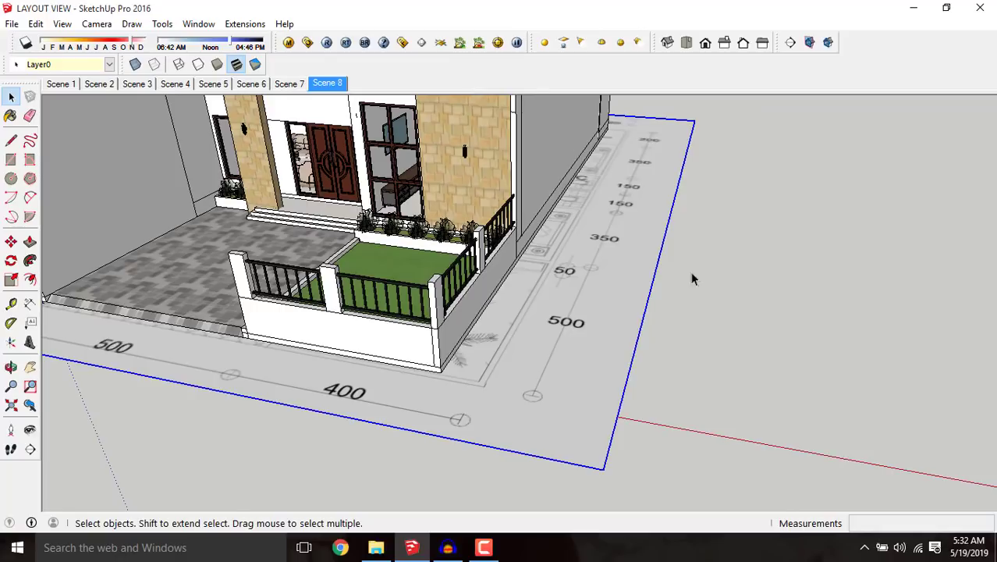
pyautogui.scroll(-3, 792, 334)
pyautogui.scroll(4, 550, 253)
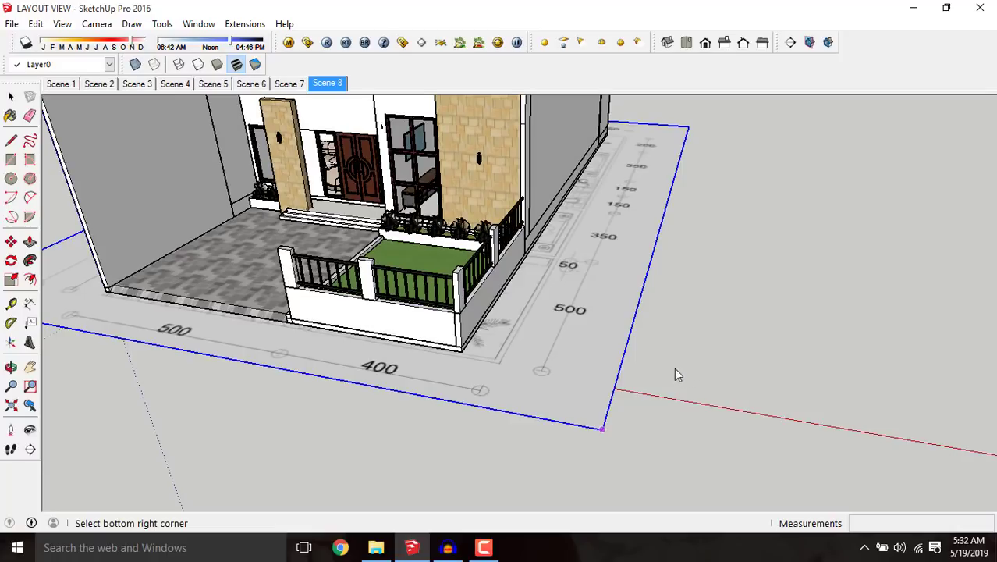
pyautogui.scroll(1, 625, 435)
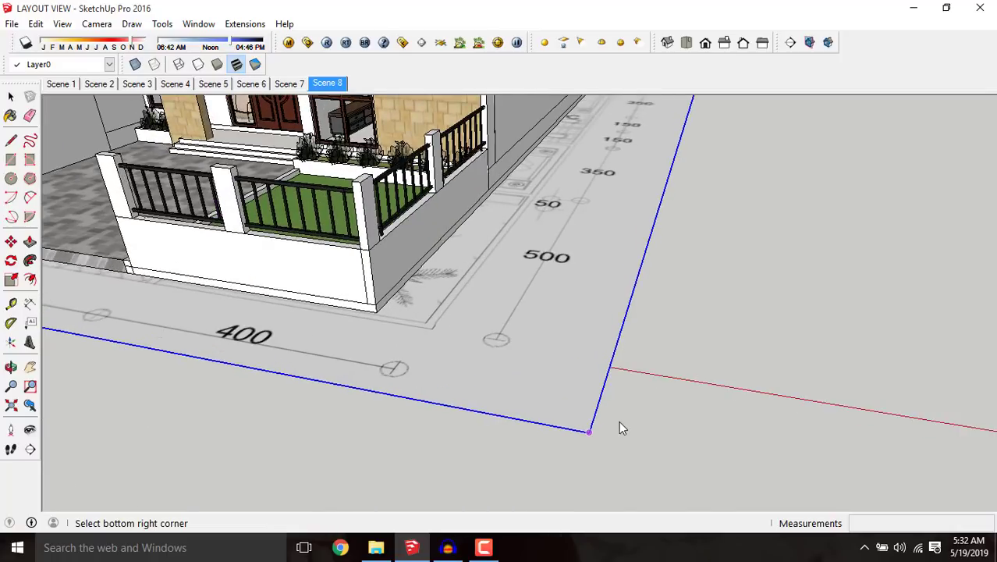
pyautogui.click(653, 399)
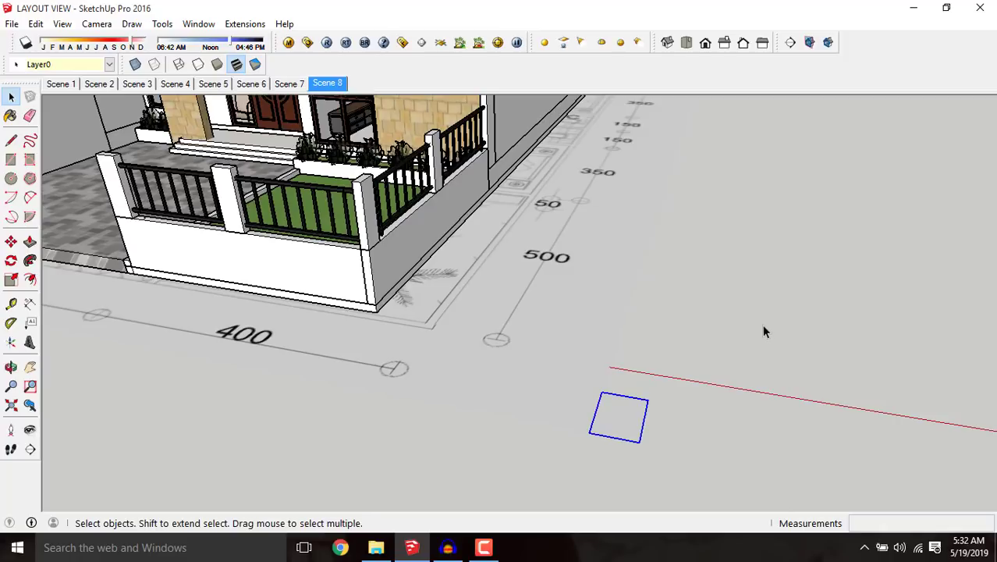
# Step: Disable the texture maps of the GI skylight and reflection/refraction background in V-Ray's Environment options, and turn both off
pyautogui.moveTo(720, 377); pyautogui.dragTo(710, 292, button='middle')
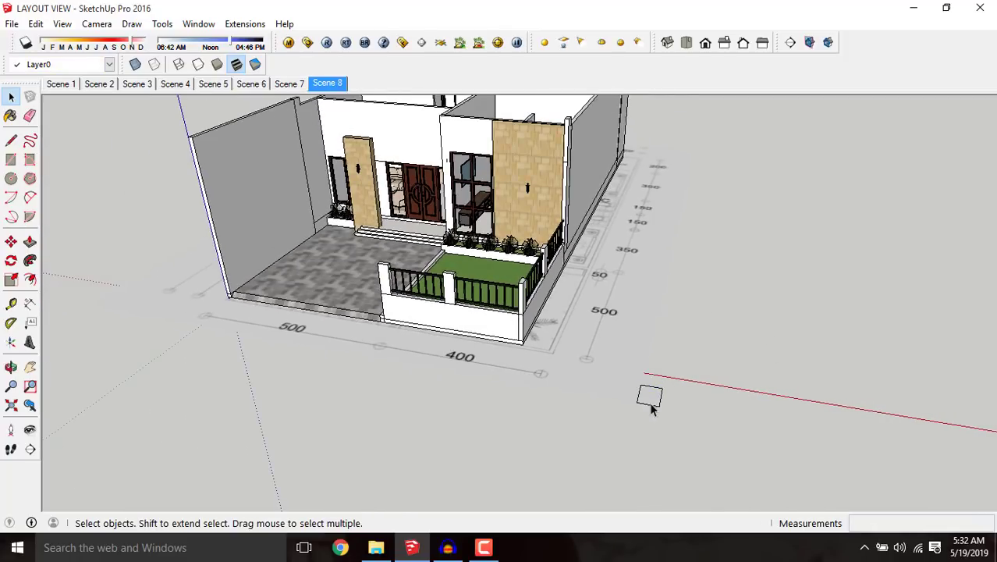
pyautogui.moveTo(529, 442); pyautogui.dragTo(575, 399, button='middle')
pyautogui.scroll(1, 575, 399)
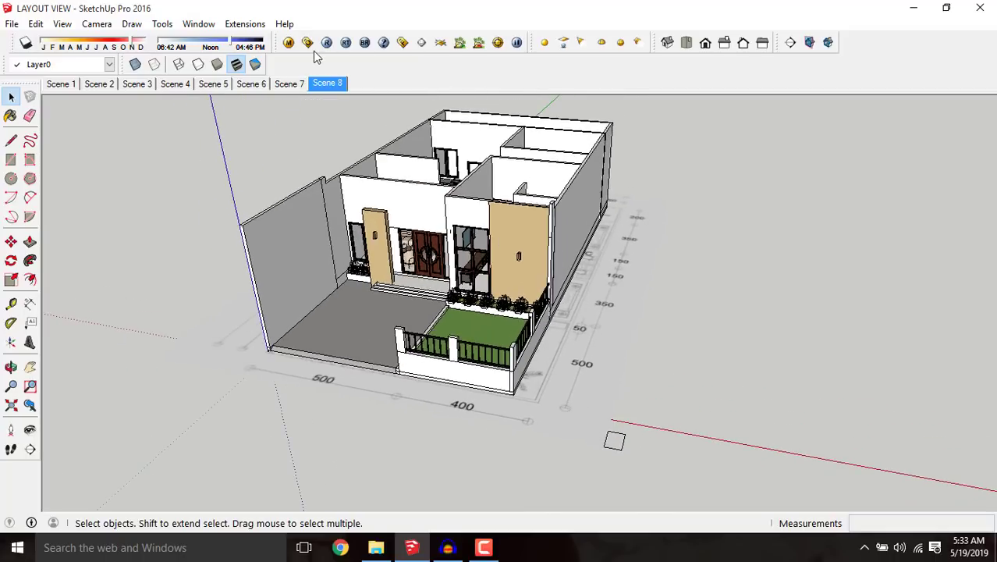
pyautogui.click(310, 45)
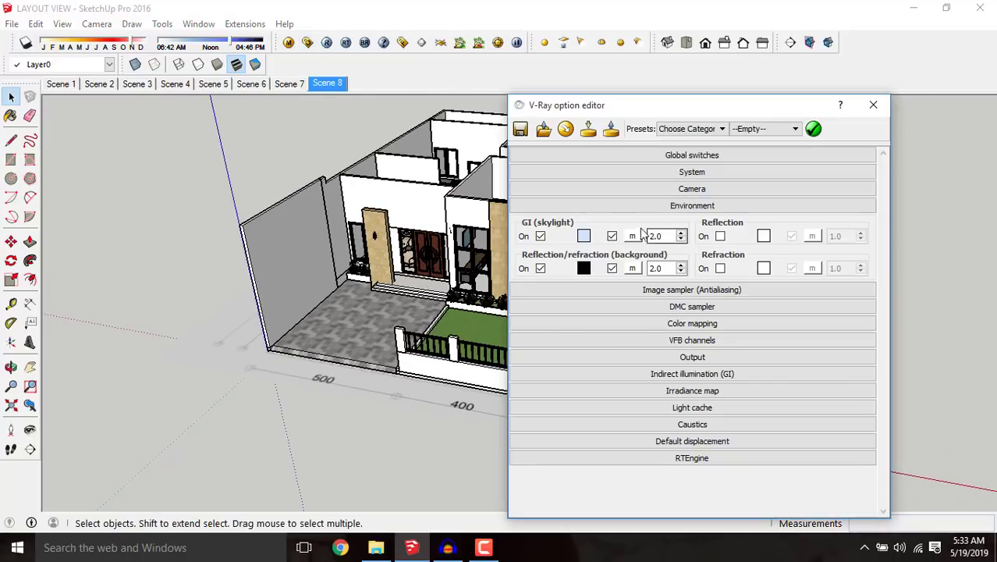
pyautogui.click(611, 236)
pyautogui.click(612, 269)
pyautogui.click(540, 236)
pyautogui.click(540, 269)
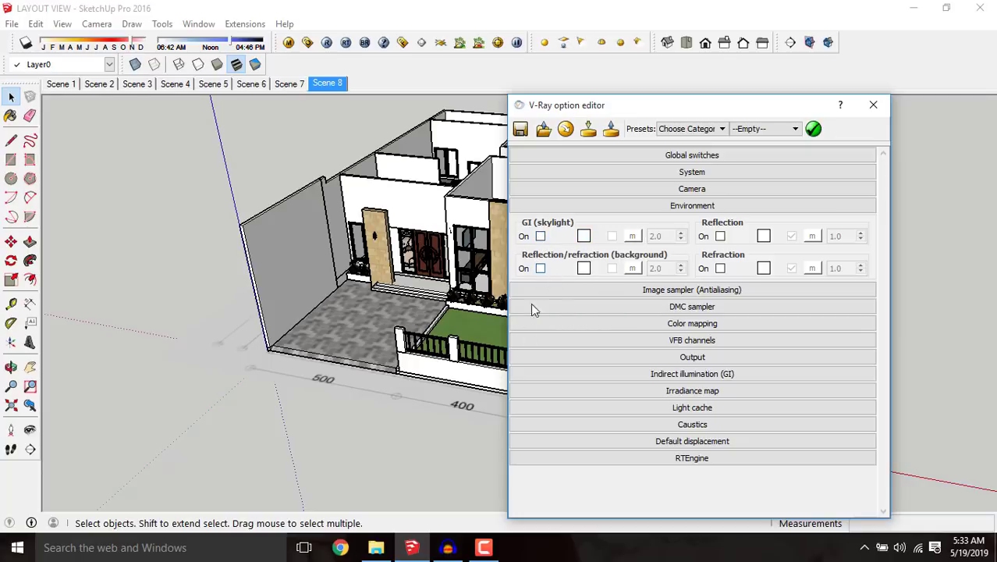
# Step: Toggle the GI skylight and the reflection/refraction background on and back off
pyautogui.click(540, 236)
pyautogui.click(540, 268)
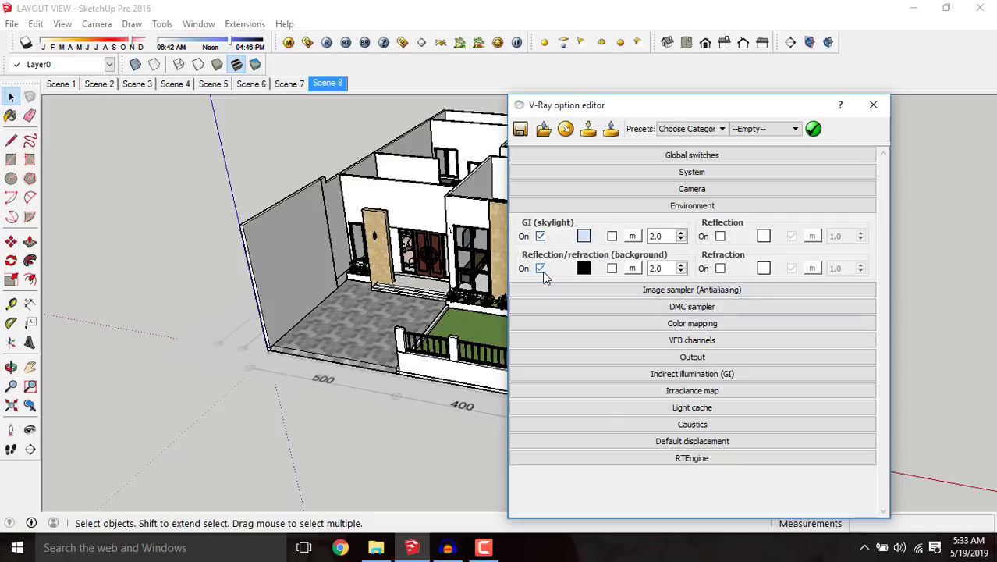
pyautogui.click(540, 236)
pyautogui.click(540, 268)
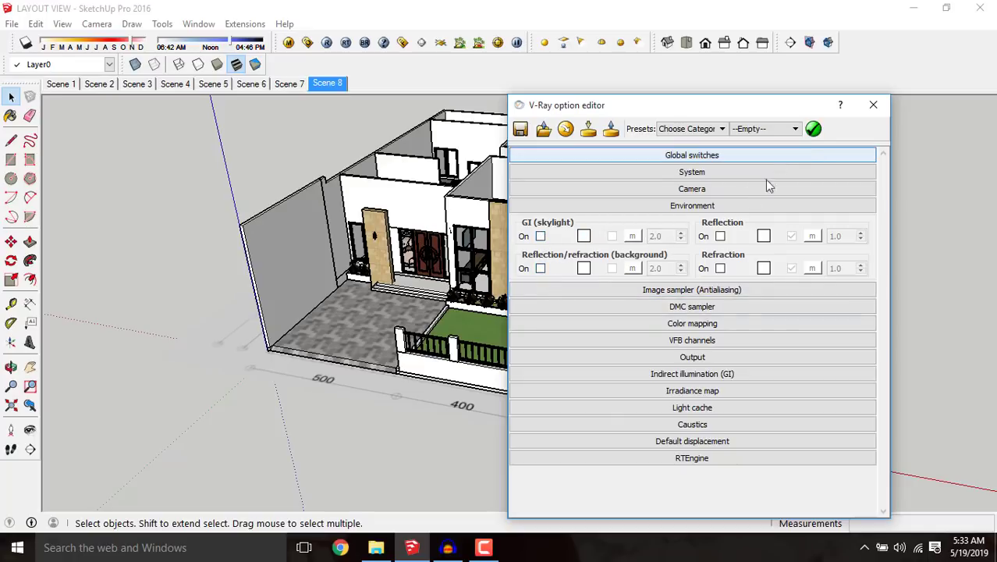
# Step: Review the Camera, Image sampler, Output and Environment sections of the V-Ray options, and close the editor
pyautogui.click(685, 190)
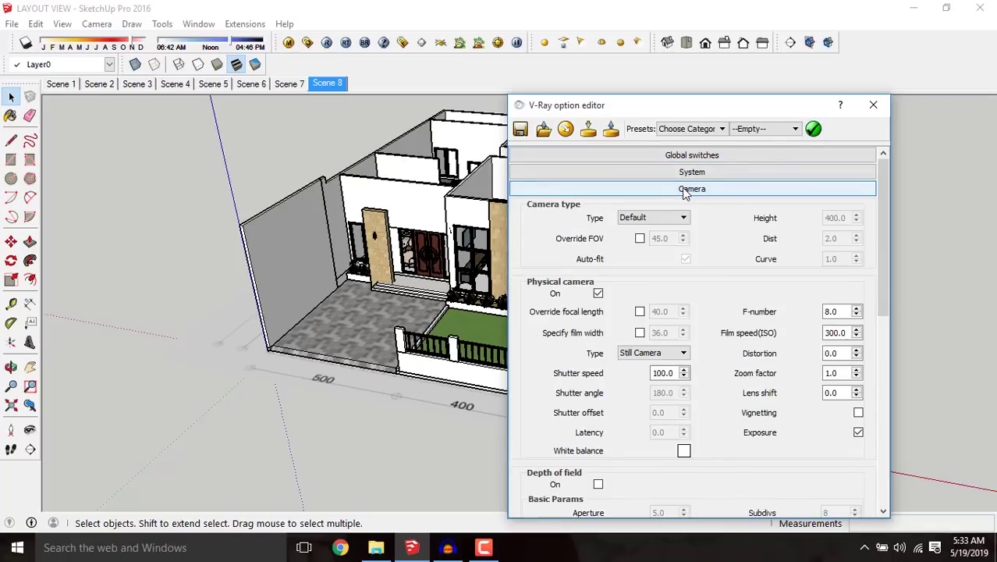
pyautogui.click(686, 190)
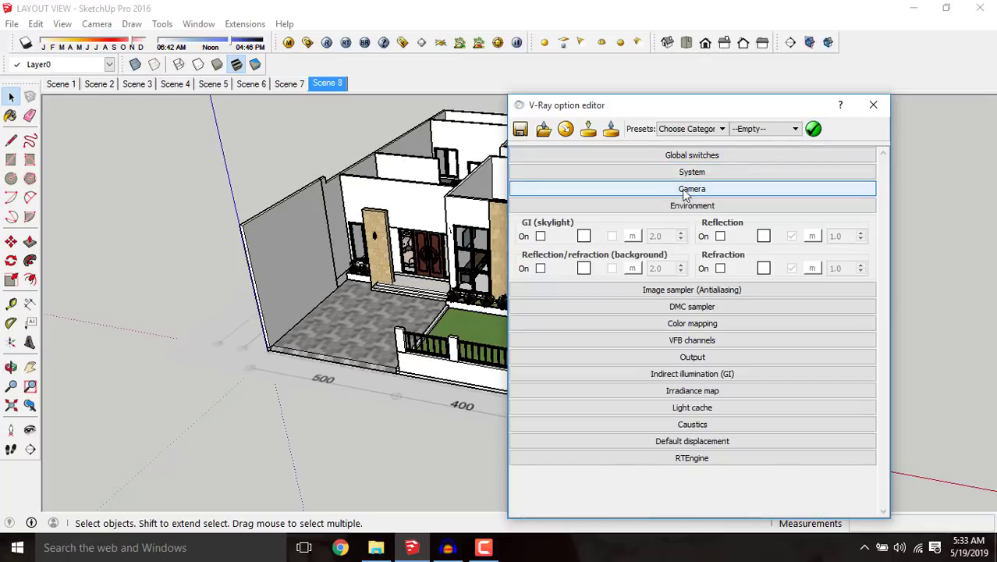
pyautogui.click(686, 290)
pyautogui.click(685, 290)
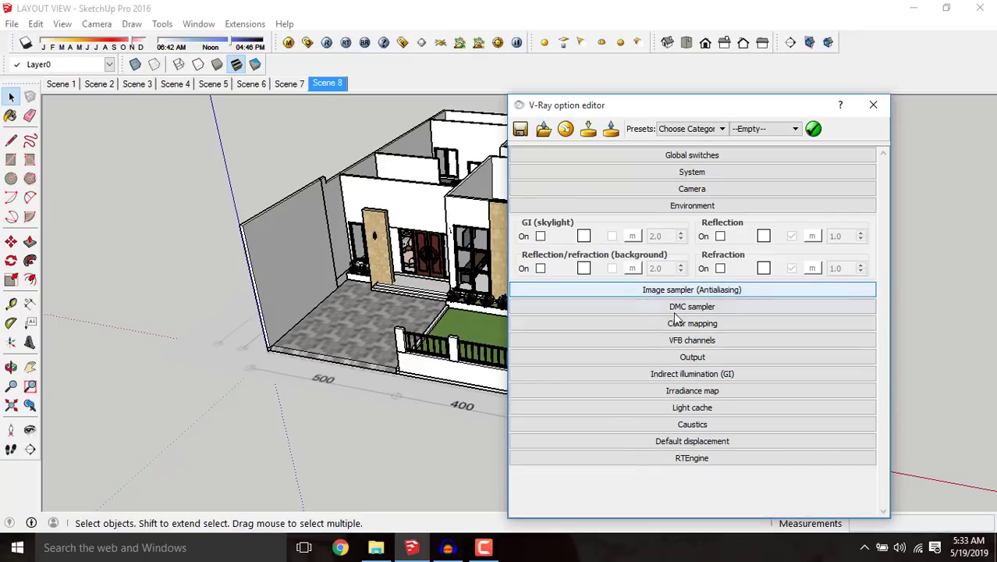
pyautogui.click(677, 357)
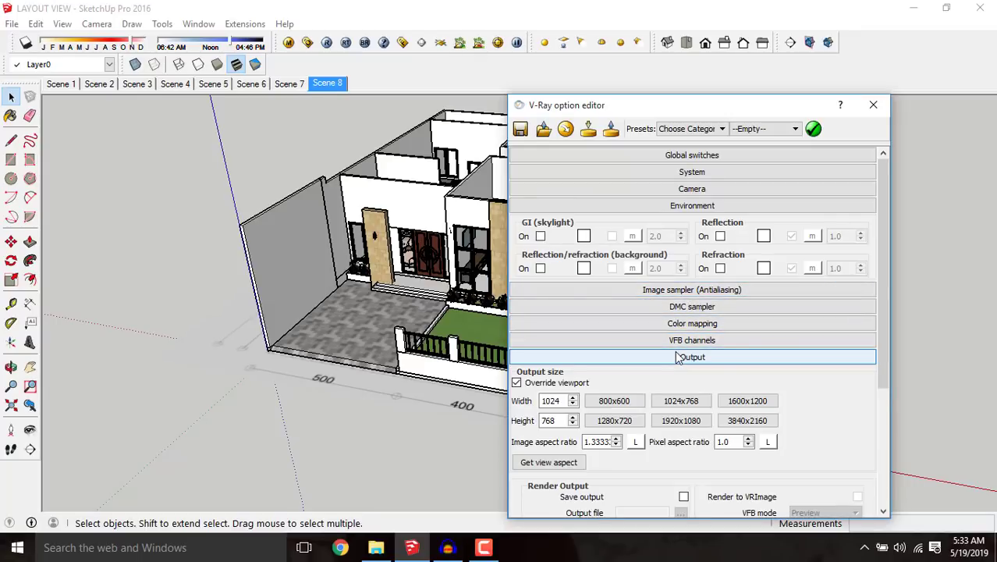
pyautogui.click(677, 358)
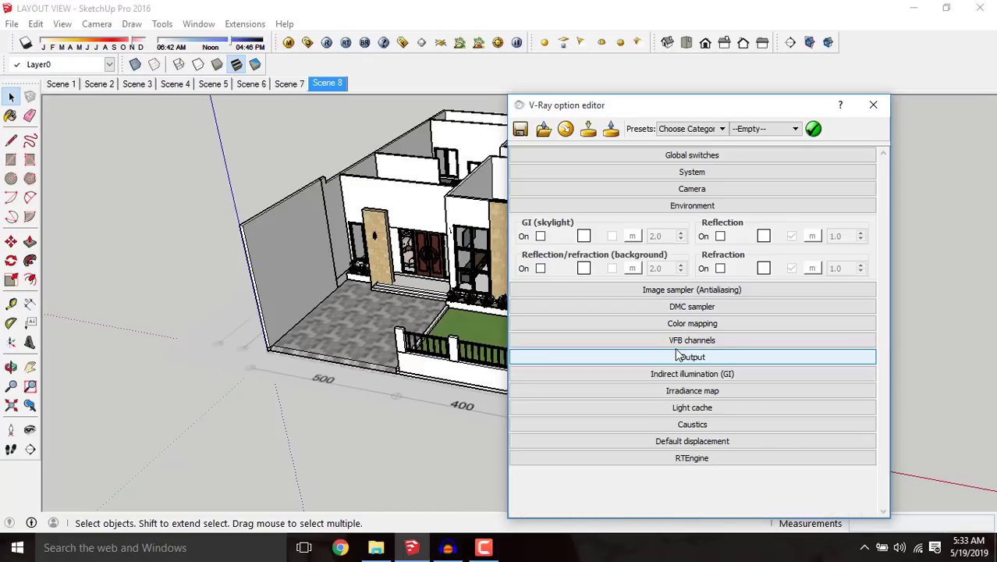
pyautogui.click(689, 209)
pyautogui.click(689, 209)
pyautogui.click(690, 209)
pyautogui.click(689, 209)
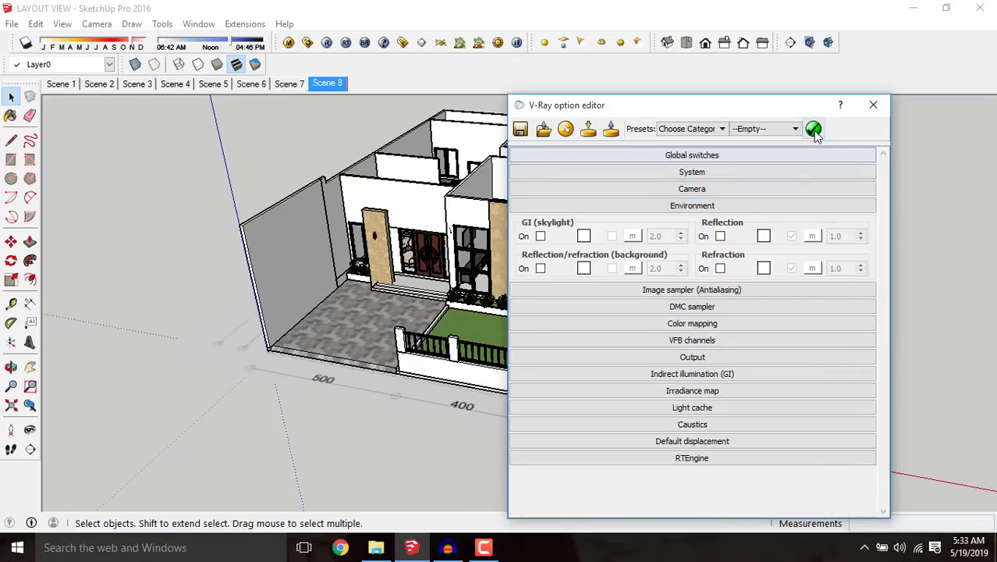
pyautogui.click(873, 105)
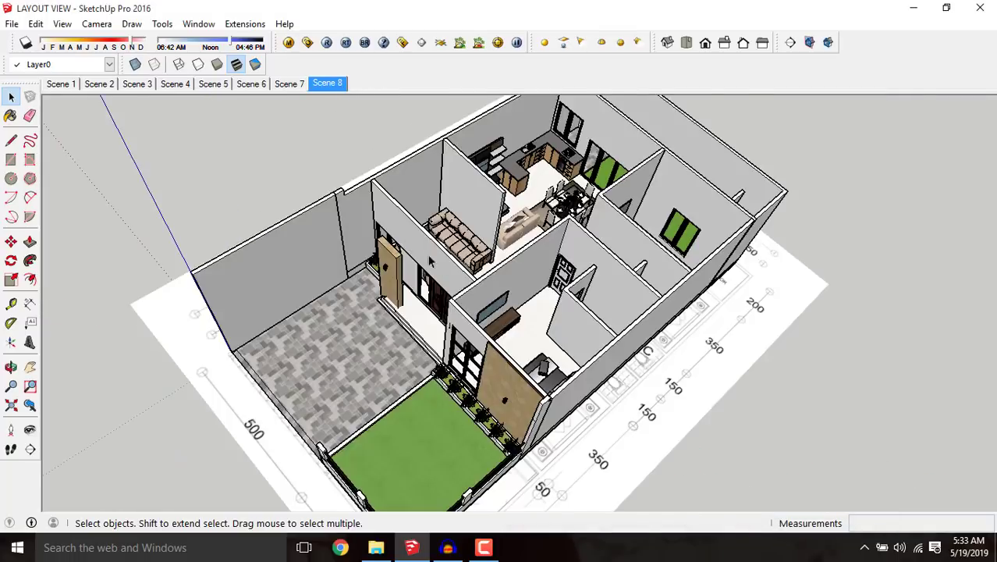
pyautogui.scroll(-2, 466, 174)
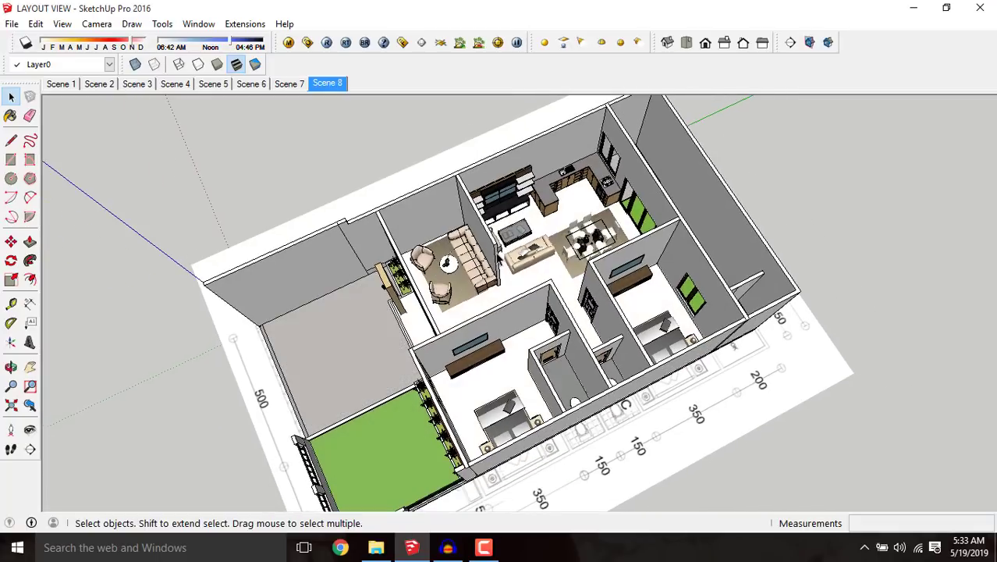
# Step: Set the V-Ray render output size to 500 wide by 450 high
pyautogui.click(307, 43)
pyautogui.click(686, 357)
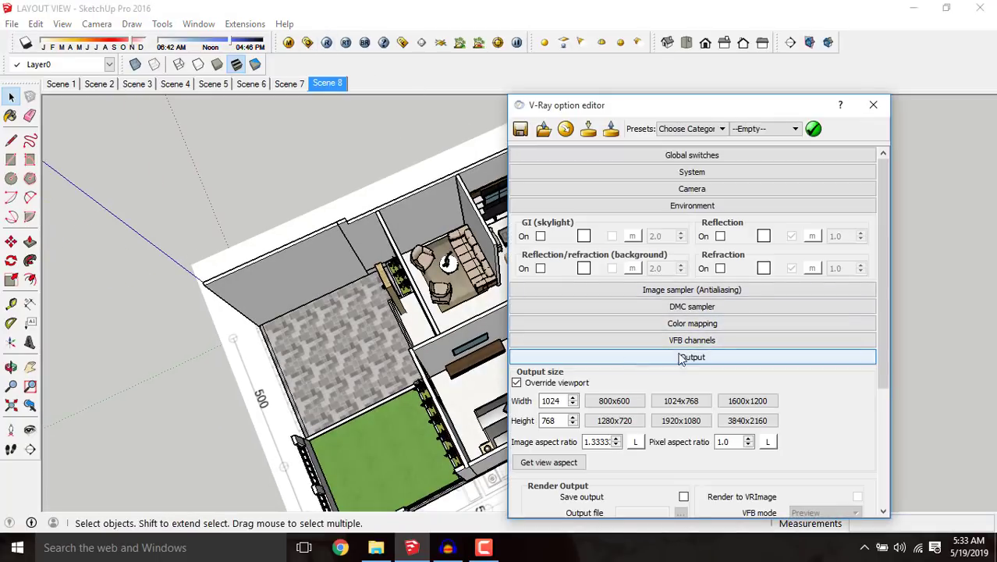
pyautogui.doubleClick(551, 400)
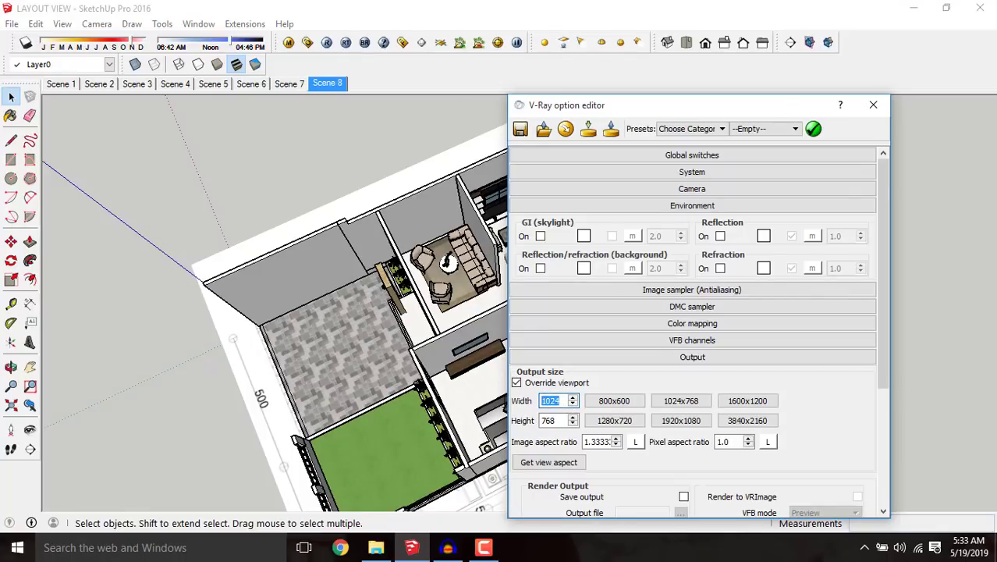
pyautogui.write('500')
pyautogui.doubleClick(560, 420)
pyautogui.write('450')
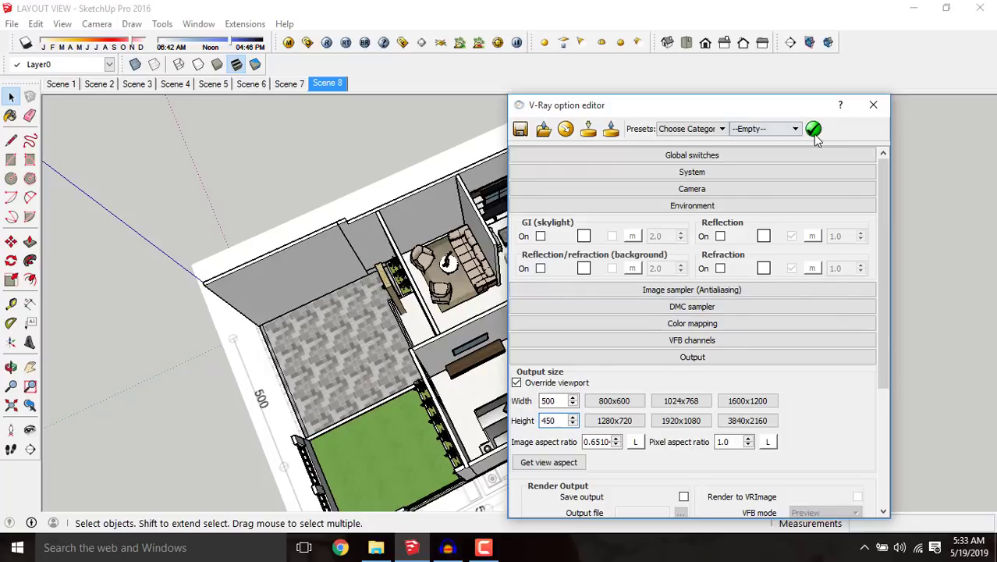
pyautogui.click(693, 357)
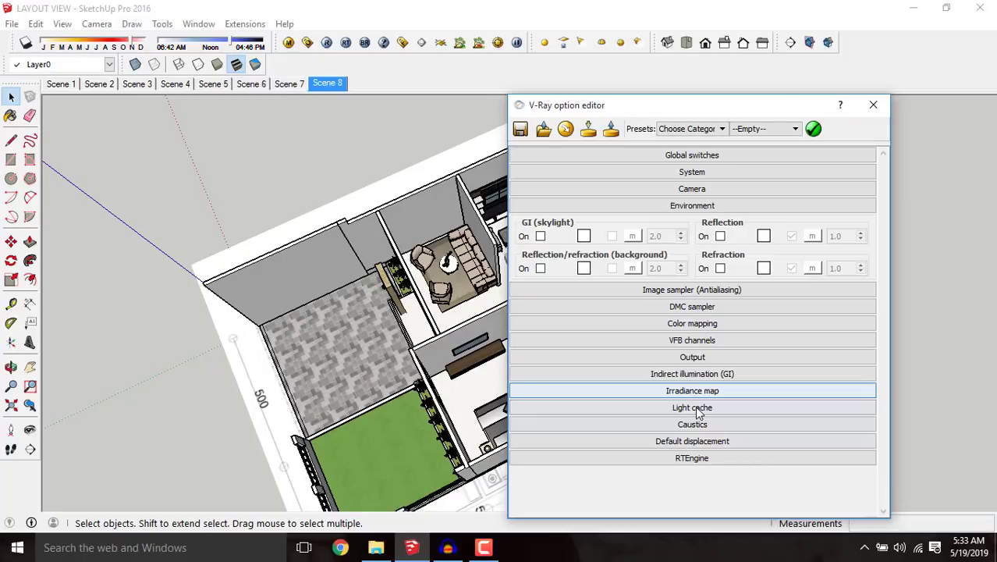
# Step: Set the V-Ray light cache subdivisions to 500, and close the option editor
pyautogui.click(696, 408)
pyautogui.doubleClick(671, 443)
pyautogui.write('500')
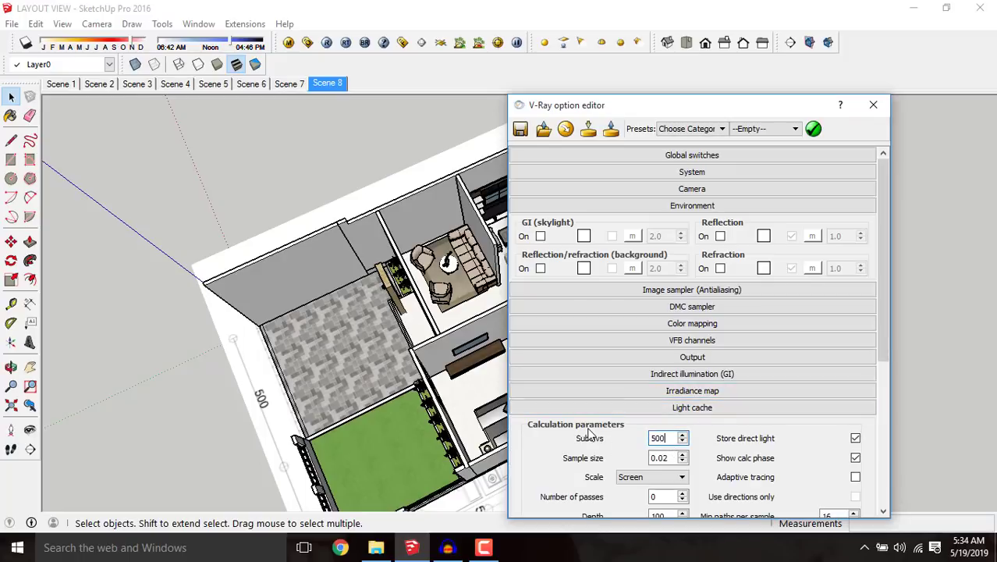
pyautogui.click(873, 105)
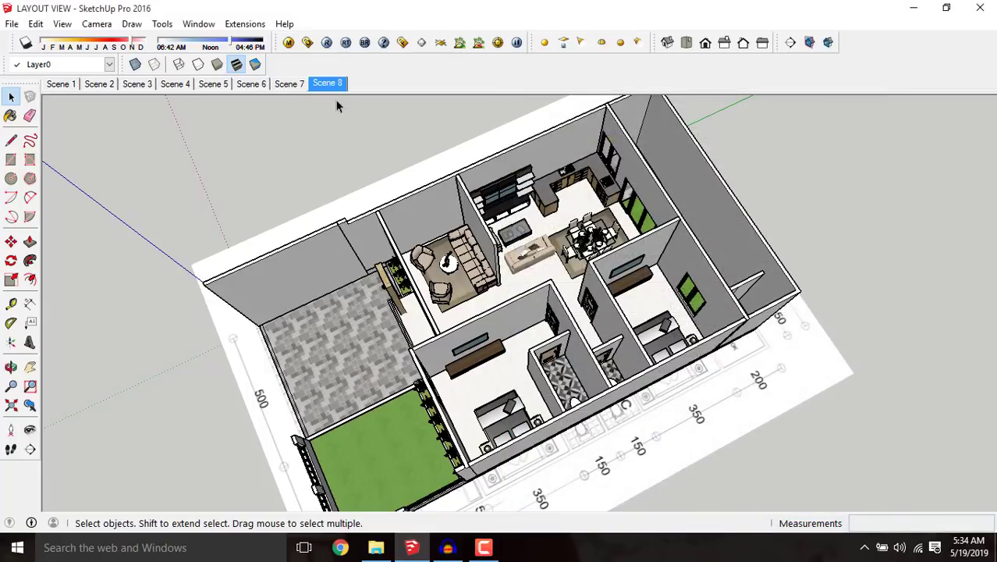
# Step: Try a V-Ray test render of the Scene 8 view with the environment lighting off, and stop it
pyautogui.click(327, 44)
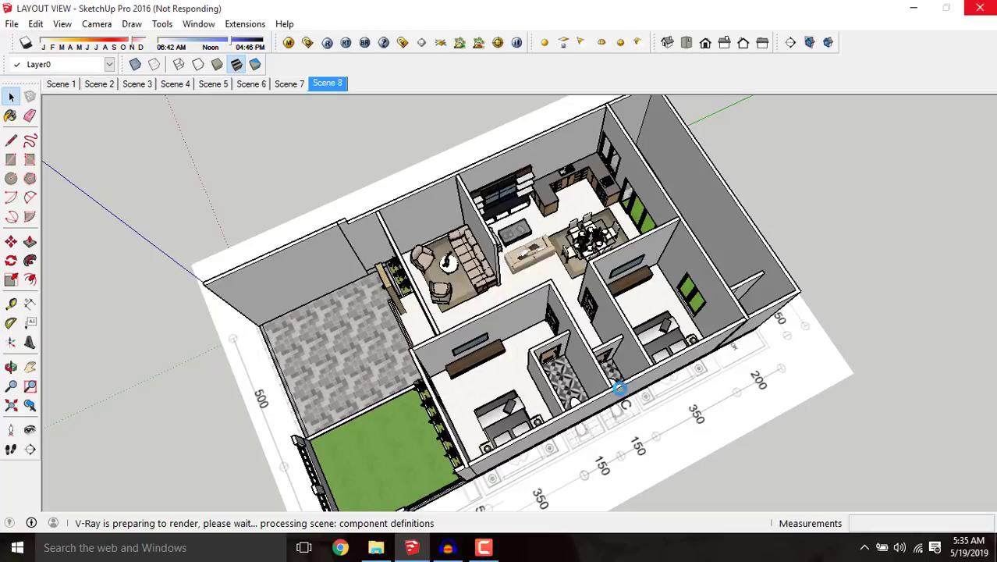
pyautogui.click(912, 8)
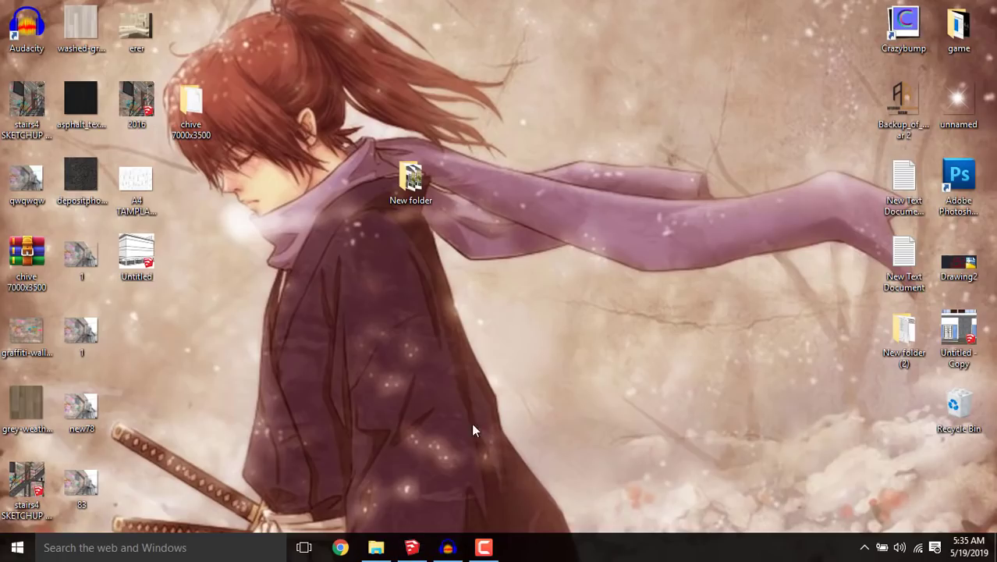
pyautogui.click(376, 547)
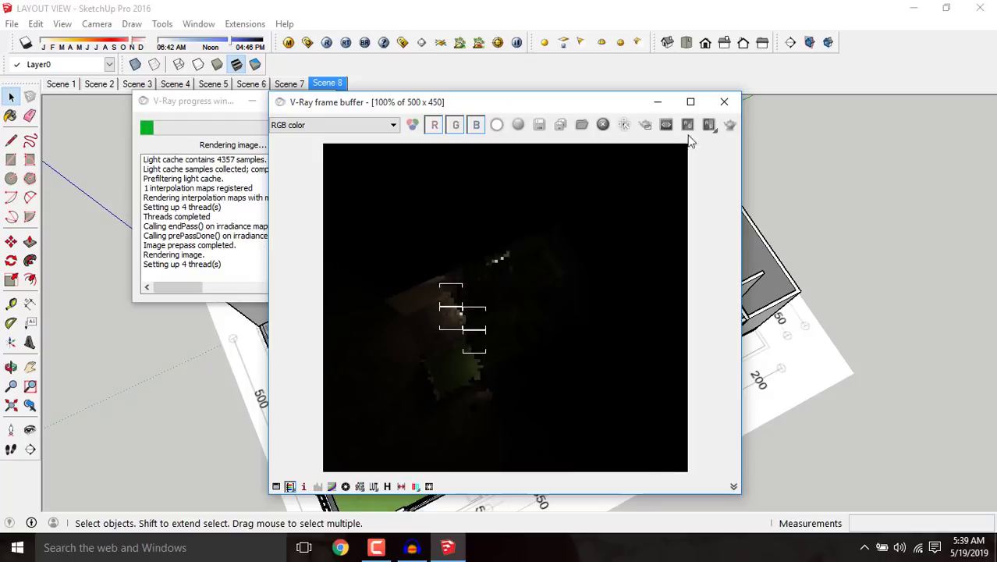
pyautogui.click(712, 108)
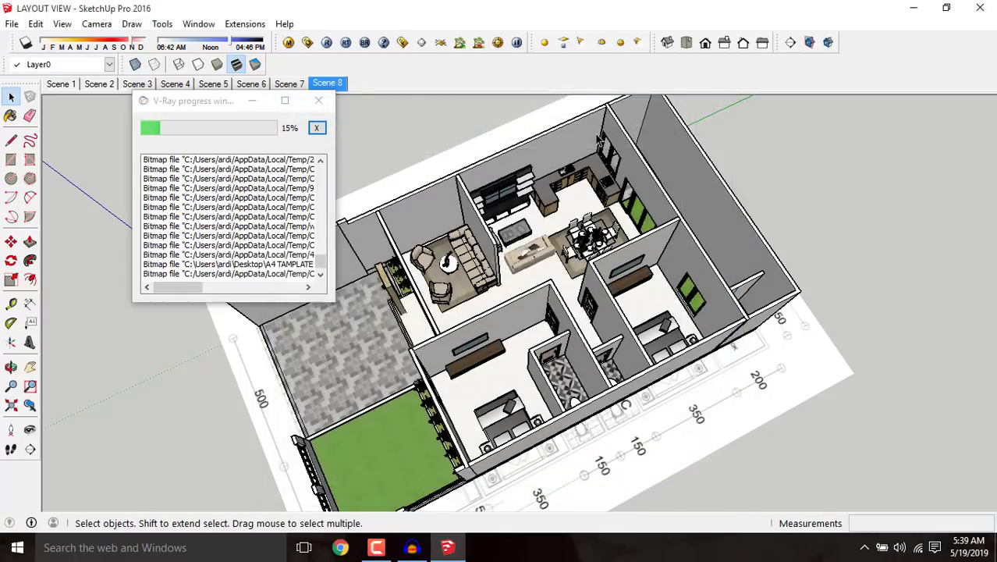
pyautogui.click(317, 102)
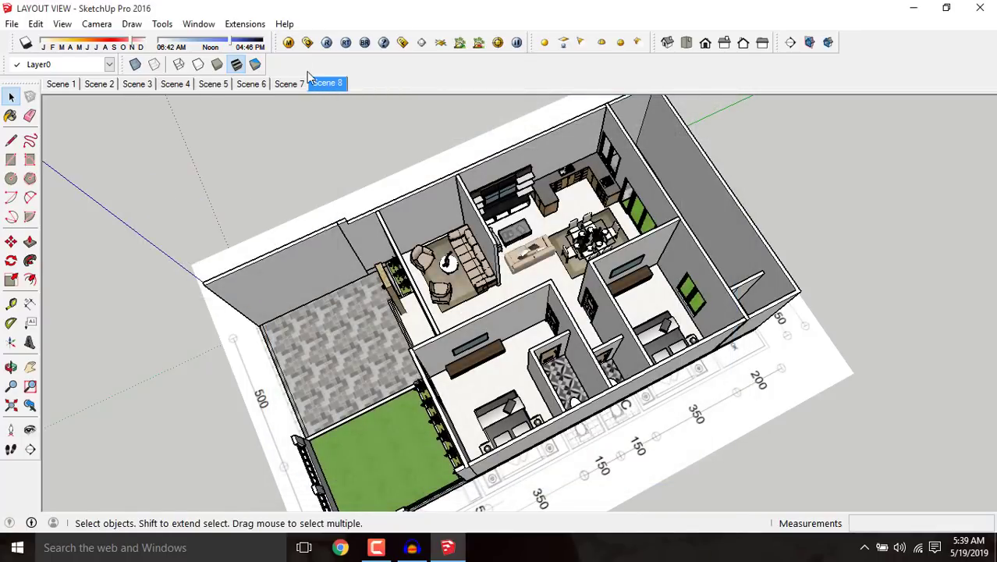
# Step: Turn on the GI skylight and the reflection/refraction background in V-Ray's Environment options, and render the Scene 8 view
pyautogui.click(307, 42)
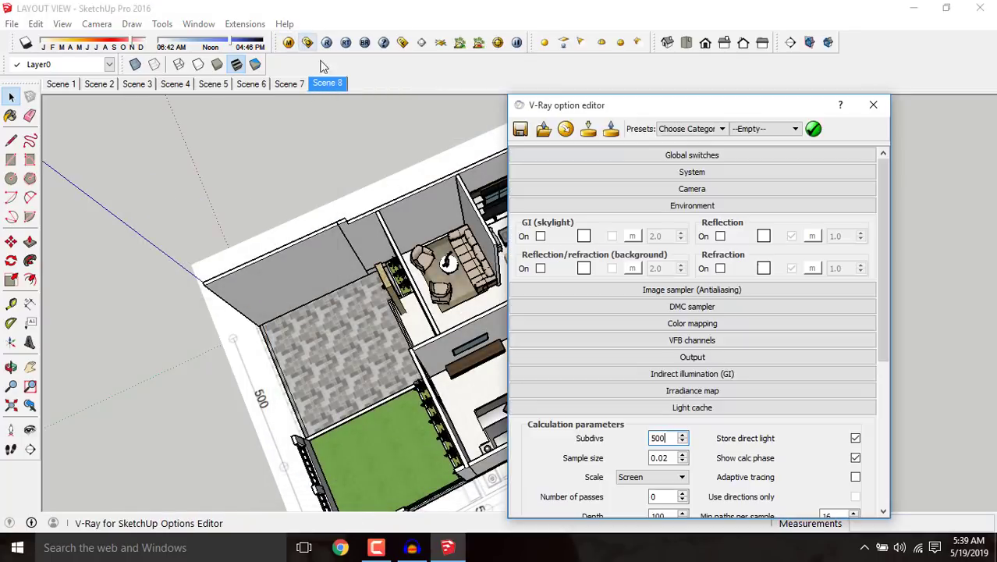
pyautogui.click(540, 236)
pyautogui.click(539, 269)
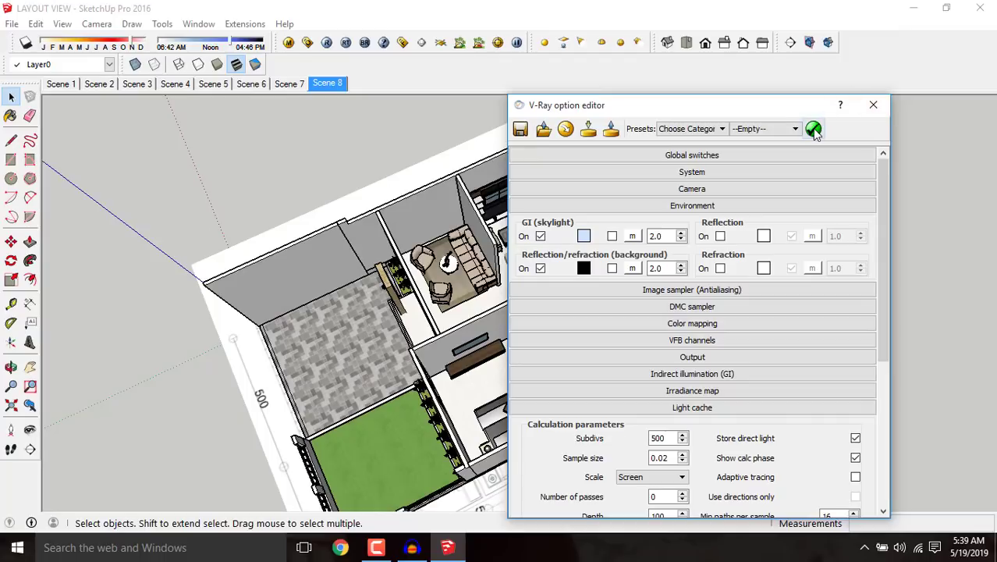
pyautogui.click(873, 106)
pyautogui.click(327, 43)
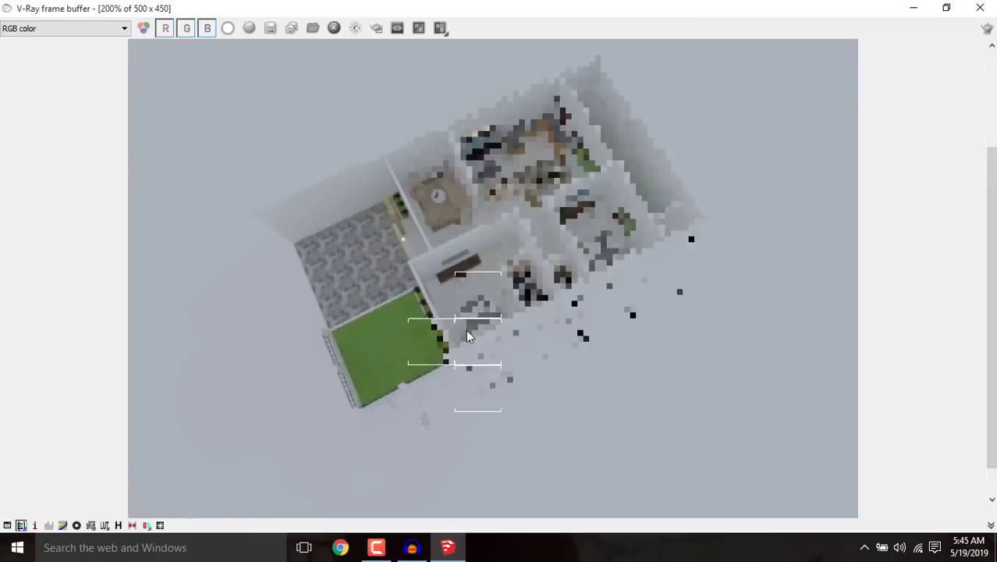
# Step: Examine the rendered house layout and its surrounding plan dimensions at 100% and 200%, and close the render windows
pyautogui.scroll(-1, 465, 329)
pyautogui.scroll(1, 530, 364)
pyautogui.scroll(-1, 502, 364)
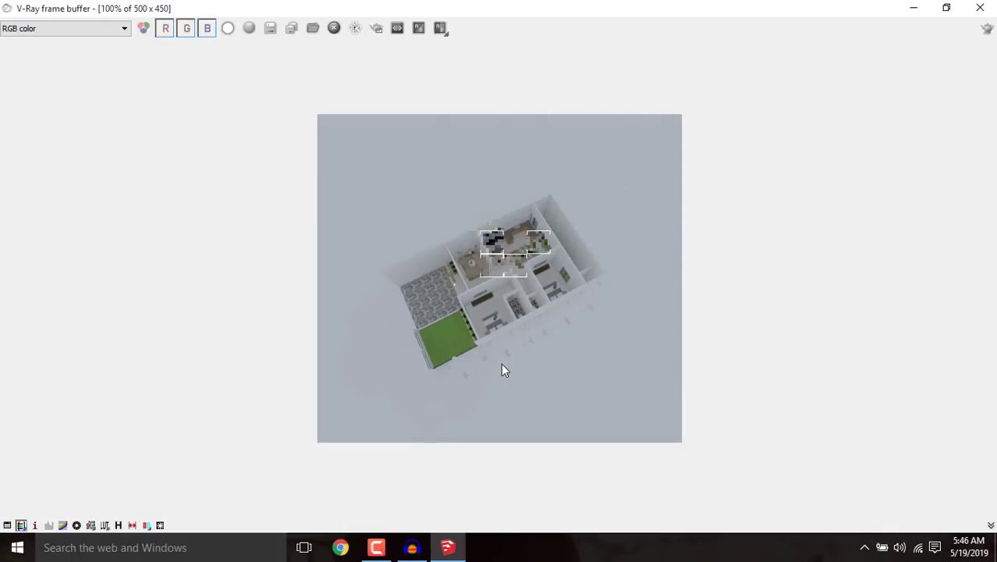
pyautogui.scroll(1, 470, 349)
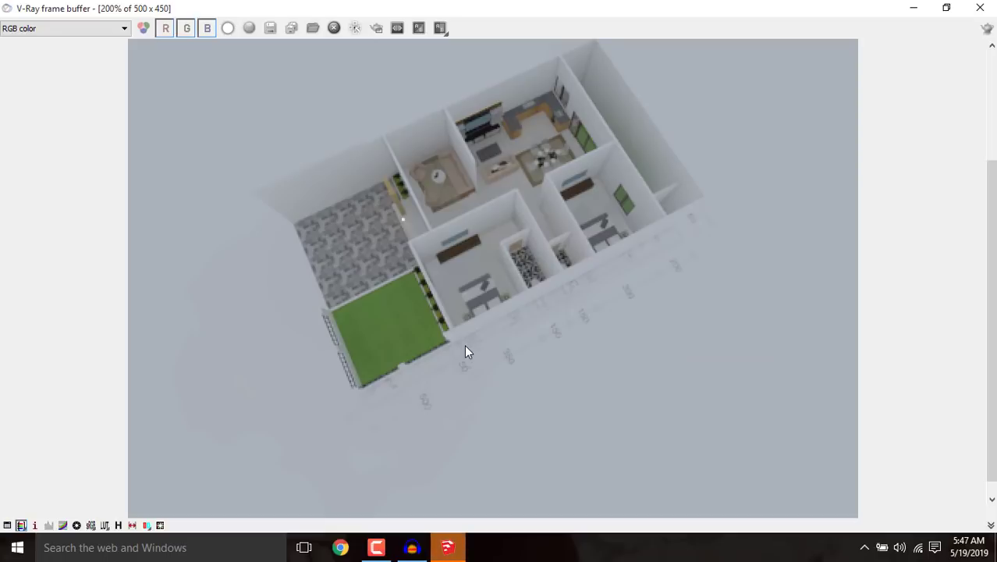
pyautogui.scroll(-1, 484, 345)
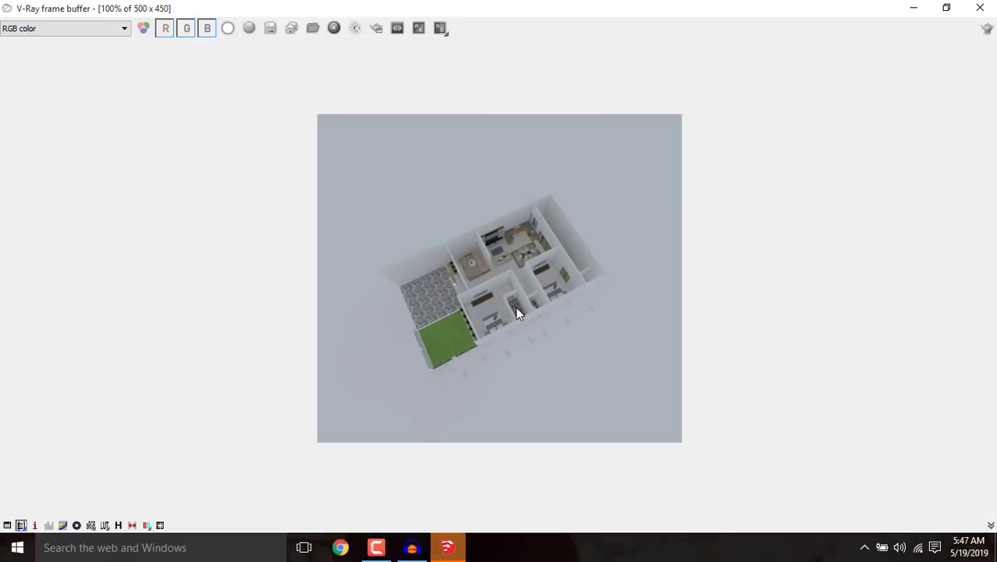
pyautogui.scroll(1, 533, 356)
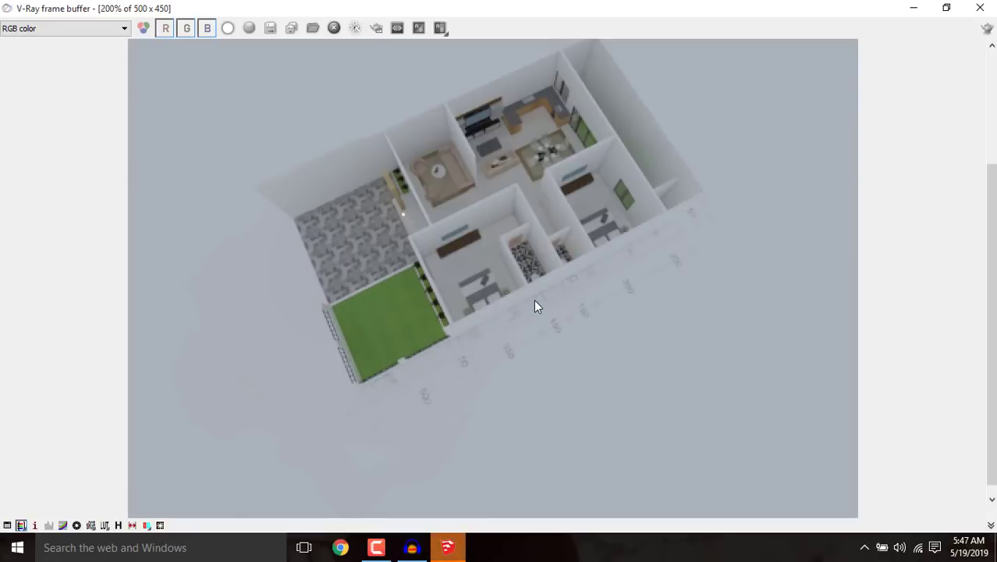
pyautogui.scroll(-1, 538, 308)
pyautogui.scroll(1, 522, 365)
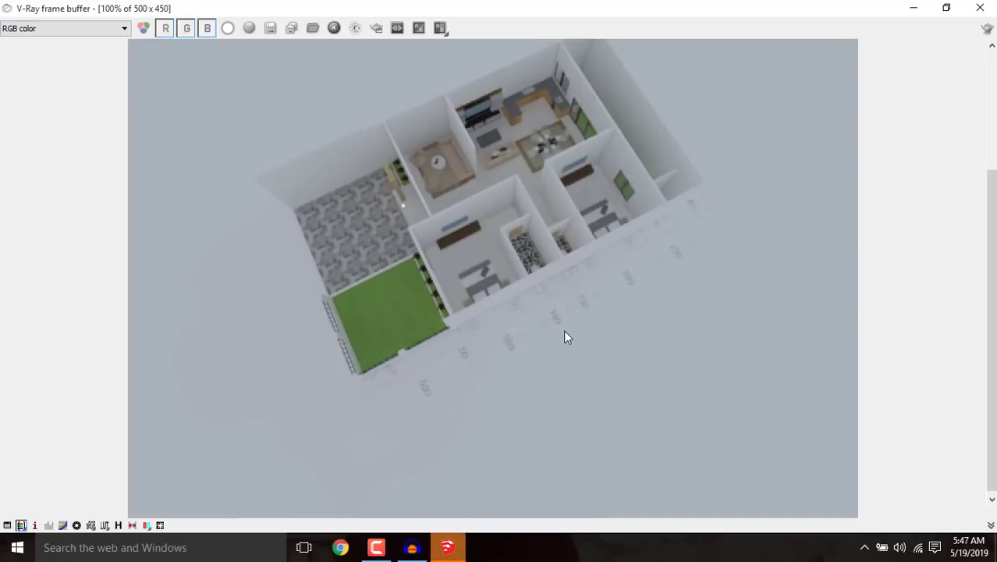
pyautogui.scroll(-1, 563, 331)
pyautogui.scroll(1, 448, 260)
pyautogui.scroll(-1, 550, 257)
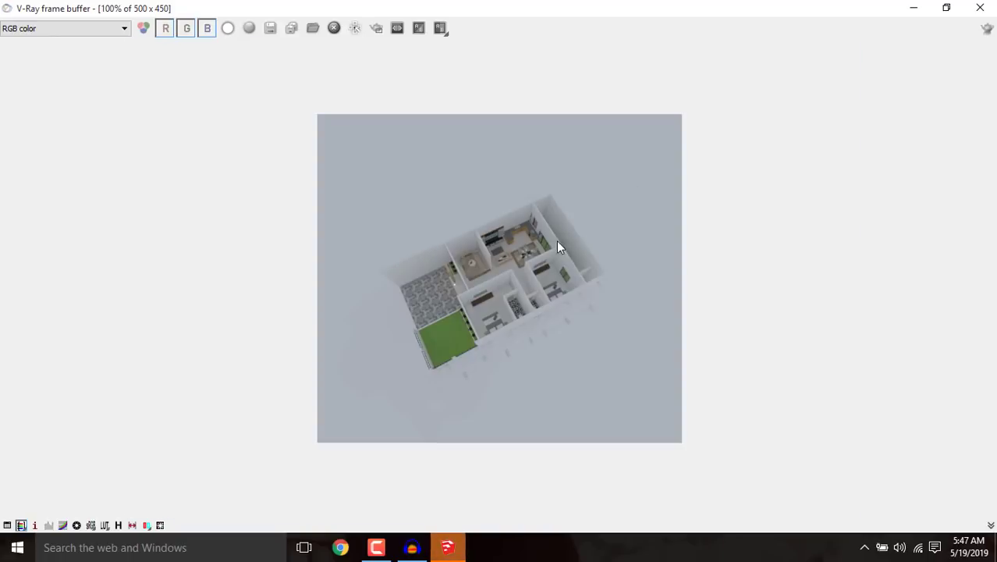
pyautogui.scroll(1, 508, 334)
pyautogui.scroll(-1, 473, 313)
pyautogui.scroll(1, 470, 309)
pyautogui.scroll(-1, 497, 261)
pyautogui.scroll(1, 534, 311)
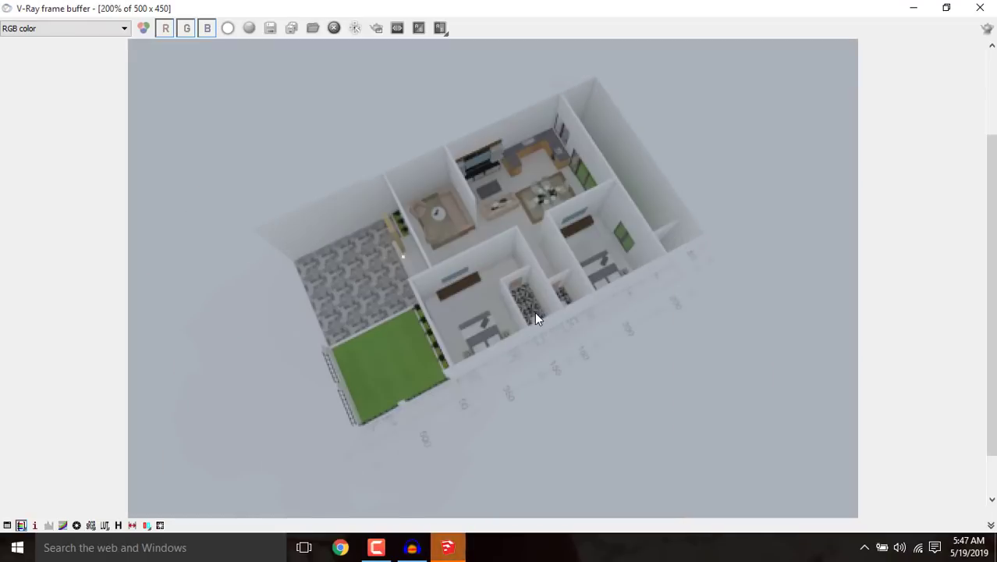
pyautogui.scroll(-1, 539, 296)
pyautogui.click(980, 8)
pyautogui.click(318, 100)
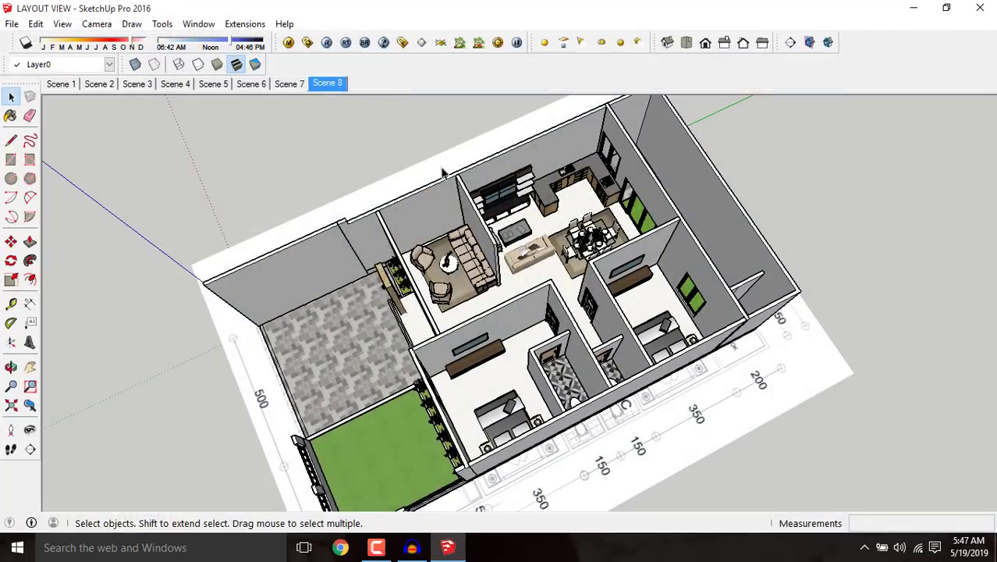
# Step: Scale the floor plan image inward from its long bedroom-side edge, bringing the dimension lines closer to the house wall
pyautogui.scroll(-1, 410, 117)
pyautogui.moveTo(477, 419); pyautogui.dragTo(569, 443, button='middle')
pyautogui.scroll(3, 568, 442)
pyautogui.scroll(1, 568, 443)
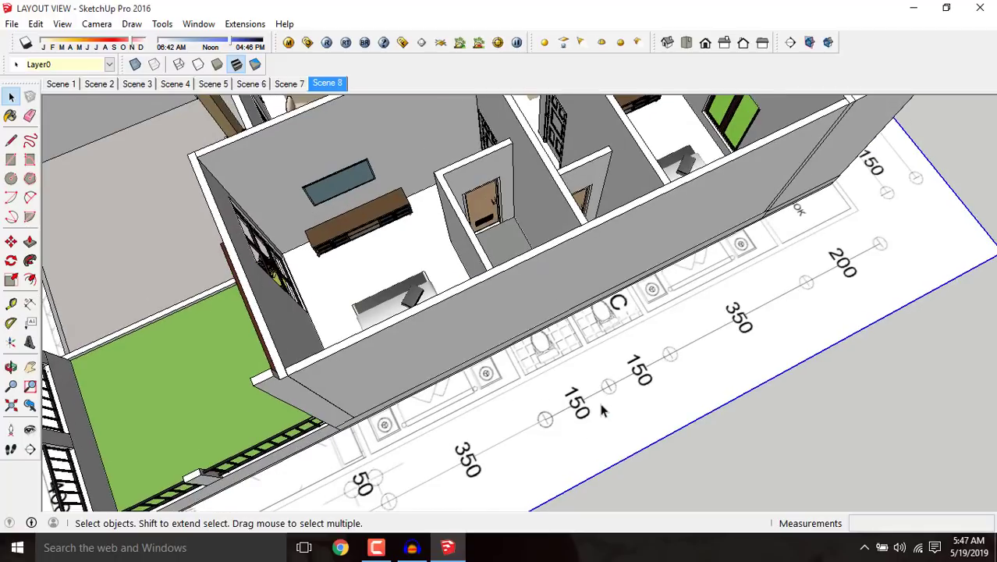
pyautogui.press('s')
pyautogui.moveTo(597, 458); pyautogui.dragTo(580, 423)
pyautogui.scroll(-4, 745, 290)
pyautogui.press('space')
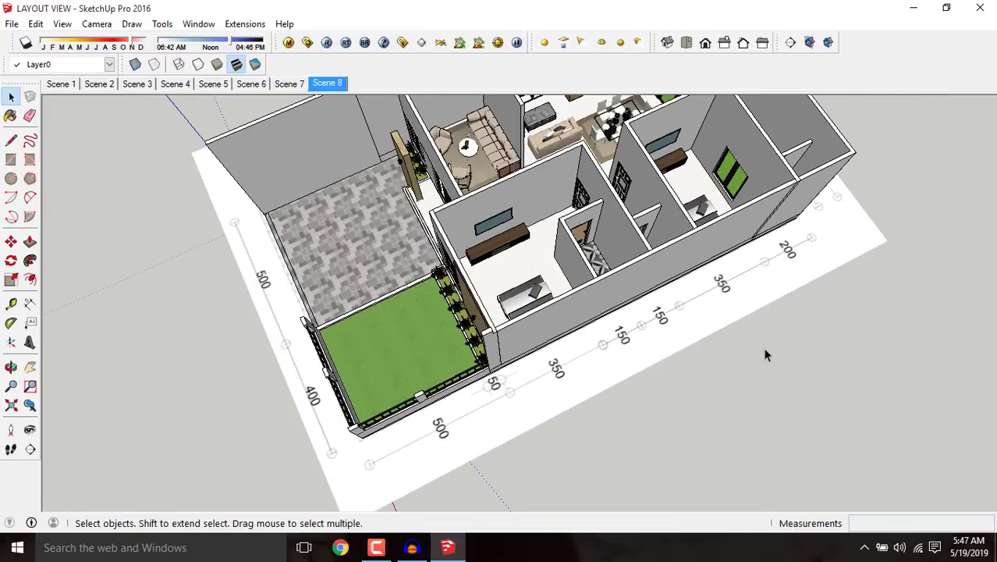
# Step: Draw a rectangle covering the whole floor plan image, between its two opposite outer corners
pyautogui.moveTo(767, 355); pyautogui.dragTo(579, 351, button='middle')
pyautogui.press('r')
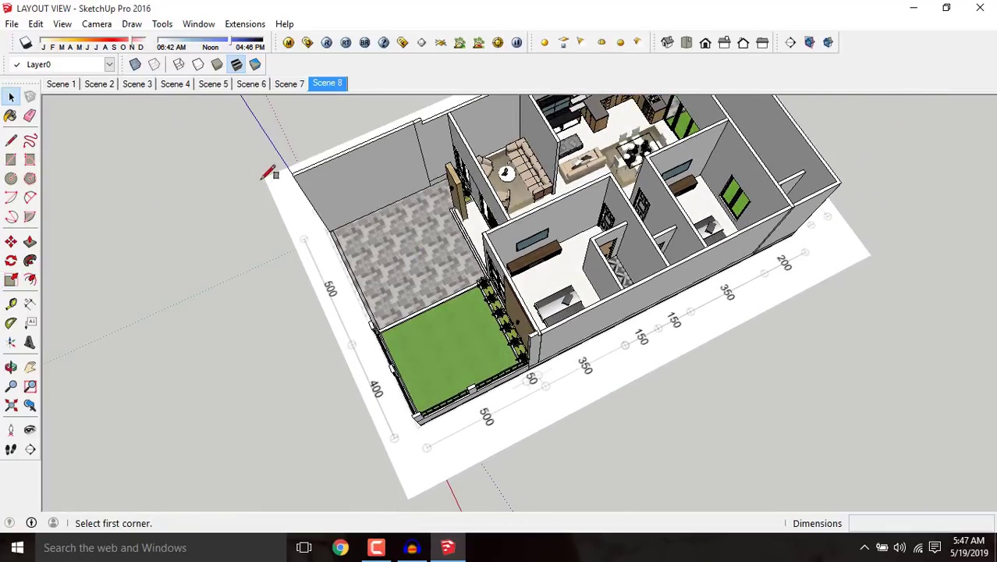
pyautogui.click(264, 177)
pyautogui.click(870, 254)
pyautogui.press('space')
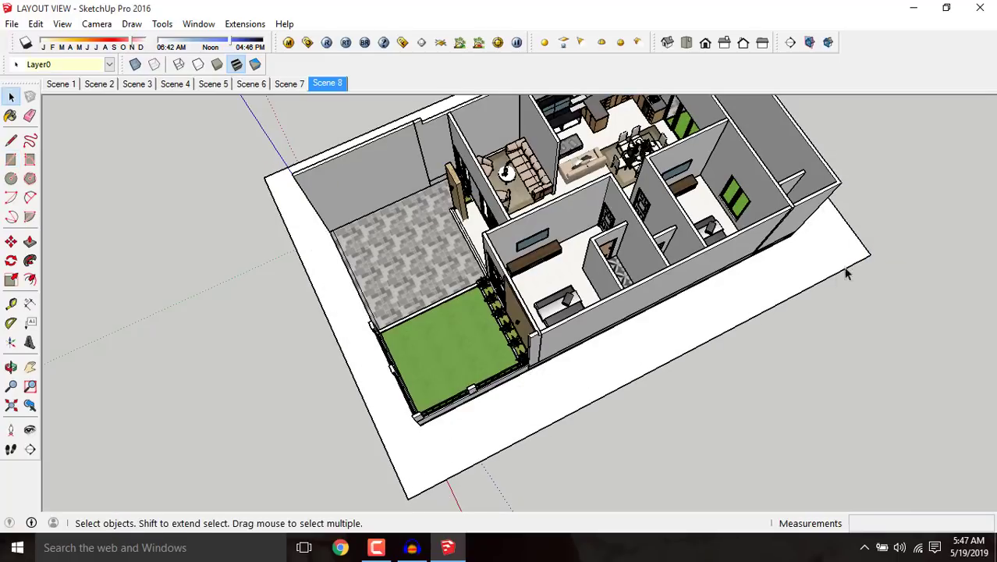
# Step: Move the new rectangular face by its outer corner to just below the floor plan image
pyautogui.scroll(4, 836, 276)
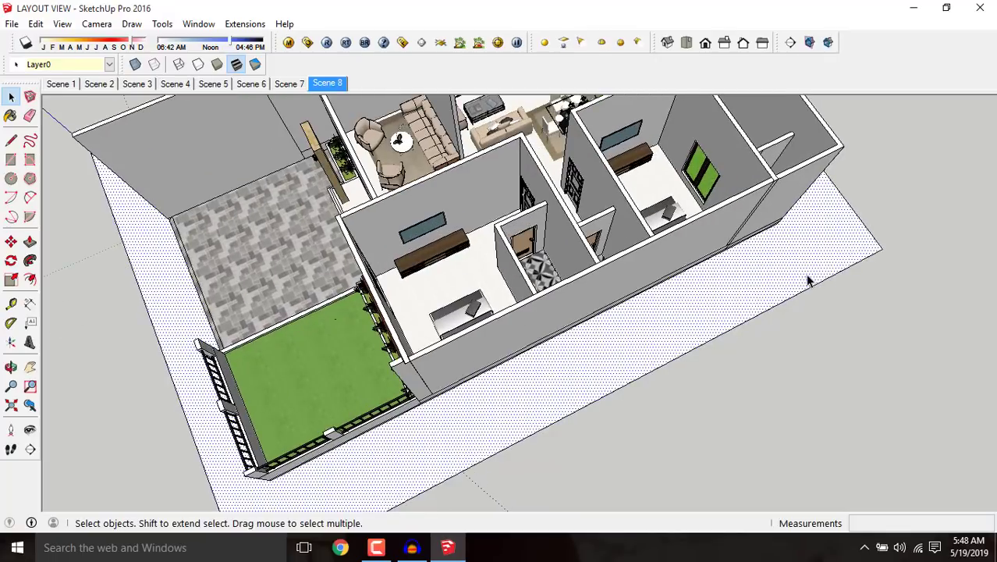
pyautogui.press('o')
pyautogui.moveTo(814, 216); pyautogui.dragTo(855, 53)
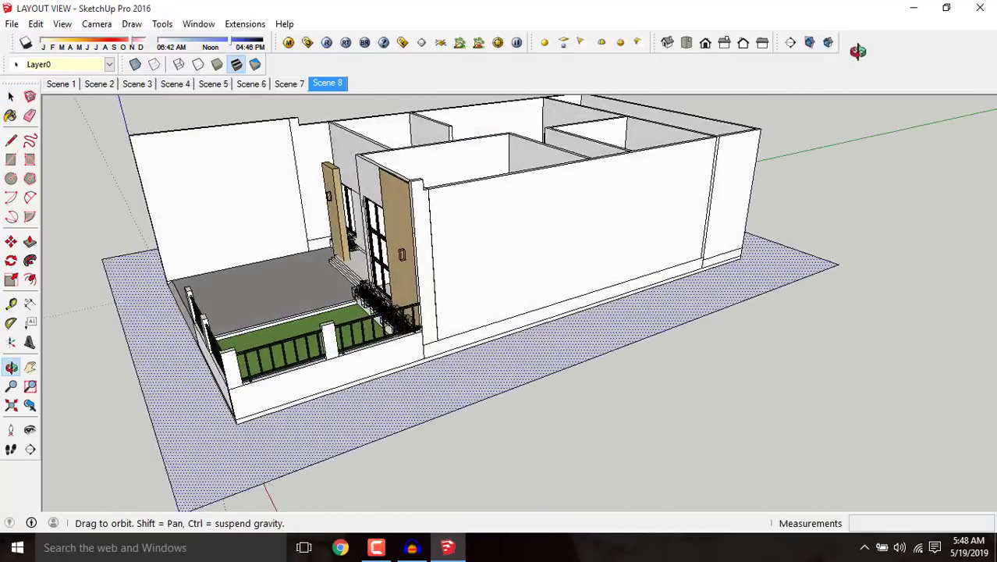
pyautogui.scroll(3, 852, 250)
pyautogui.scroll(3, 854, 250)
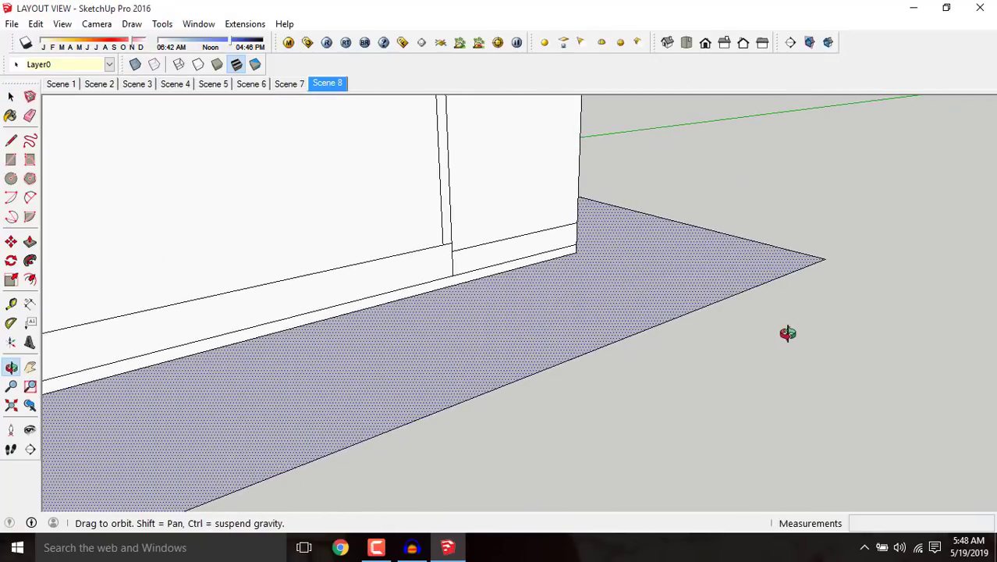
pyautogui.press('space')
pyautogui.scroll(2, 766, 259)
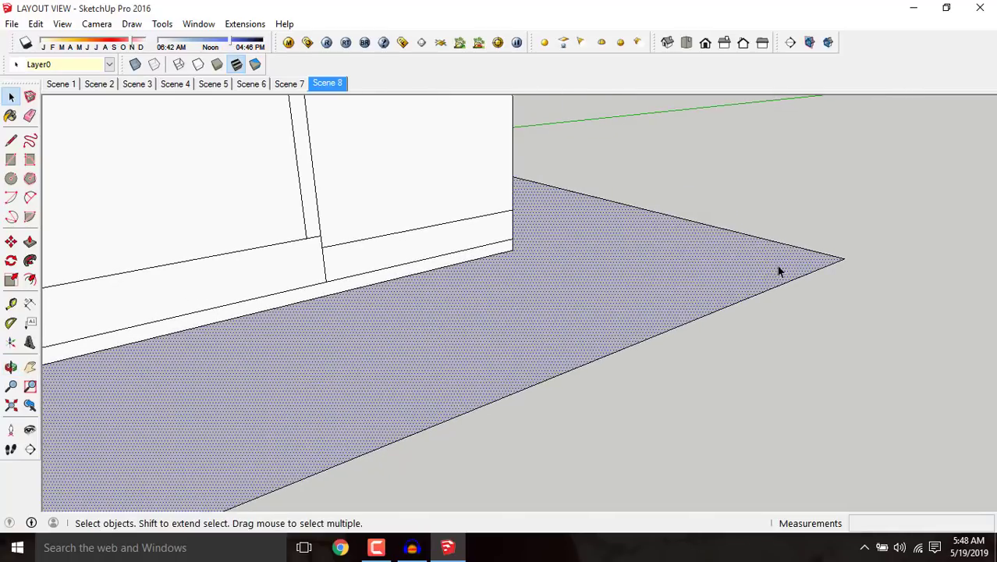
pyautogui.press('m')
pyautogui.click(843, 259)
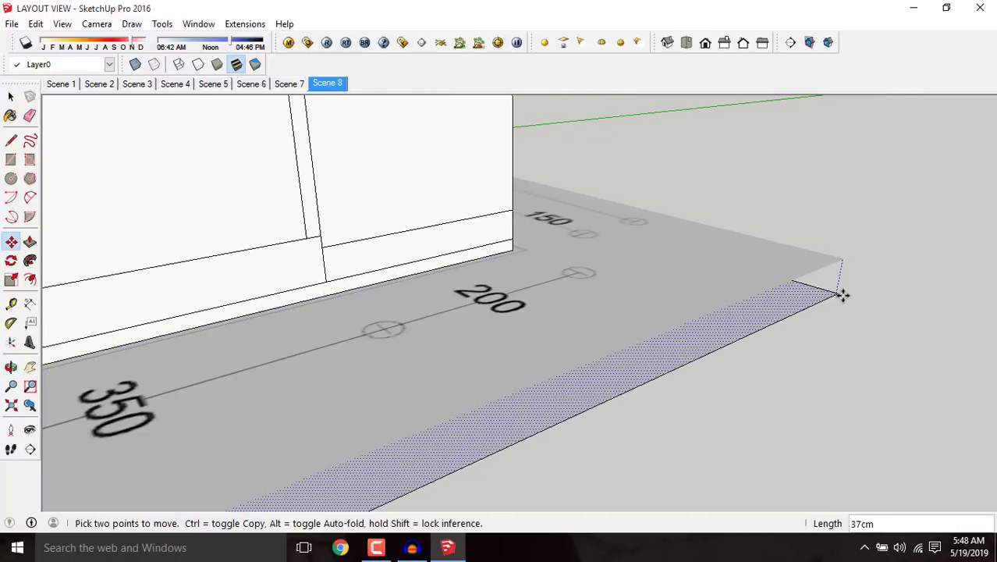
pyautogui.click(866, 272)
pyautogui.scroll(1, 788, 300)
pyautogui.press('space')
# Step: Push/pull the rectangle beneath the floor plan image upward by 10 cm to form a base slab
pyautogui.doubleClick(795, 300)
pyautogui.press('p')
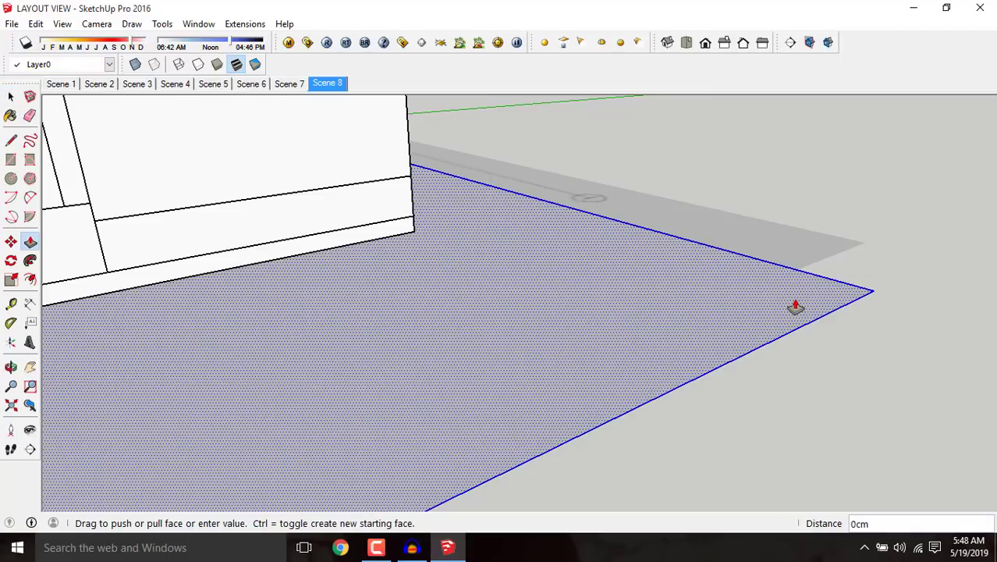
pyautogui.click(795, 299)
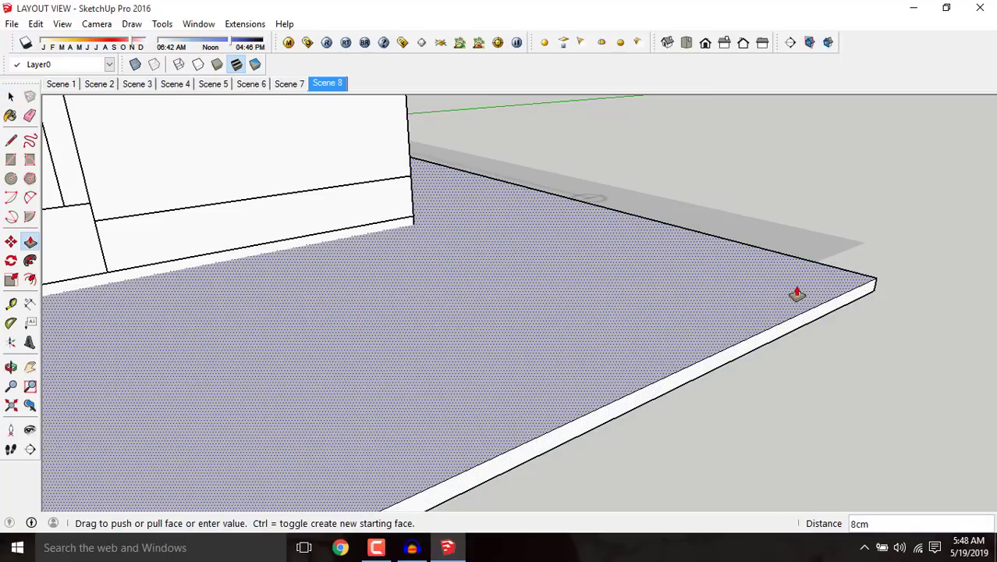
pyautogui.write('10')
pyautogui.press('Return')
pyautogui.scroll(-2, 799, 287)
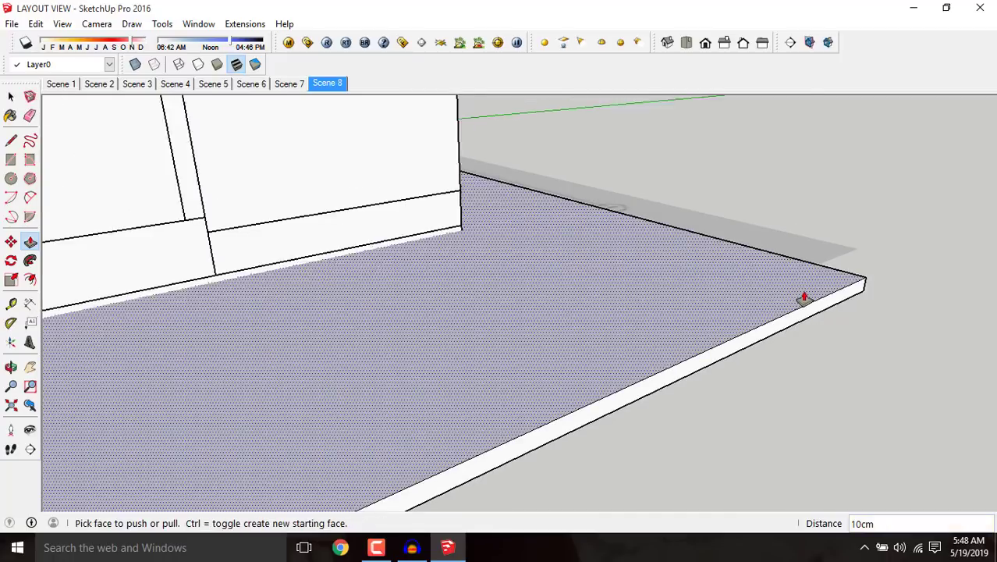
pyautogui.press('space')
pyautogui.scroll(1, 819, 262)
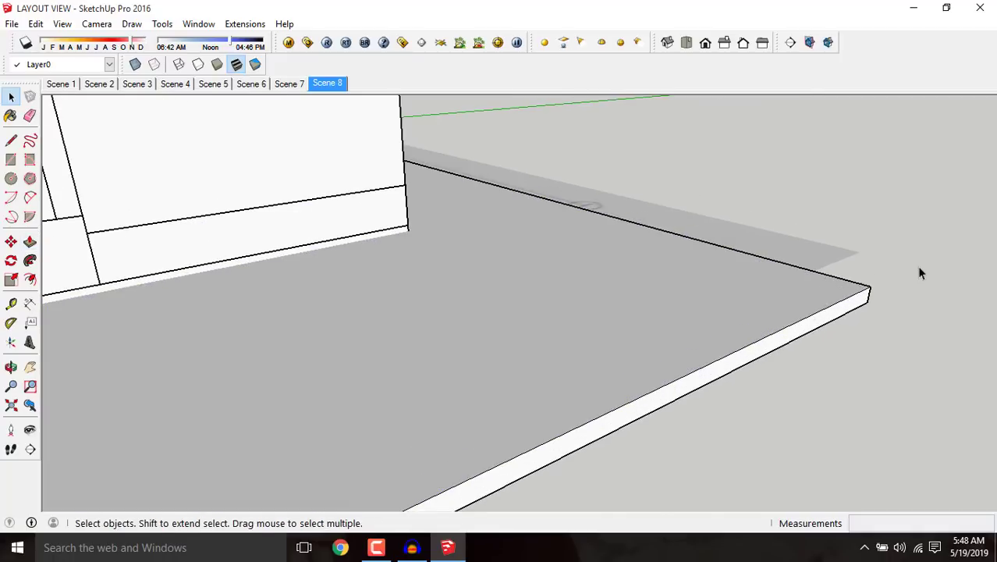
# Step: Select the whole base slab beneath the house and make it a group
pyautogui.scroll(-2, 725, 275)
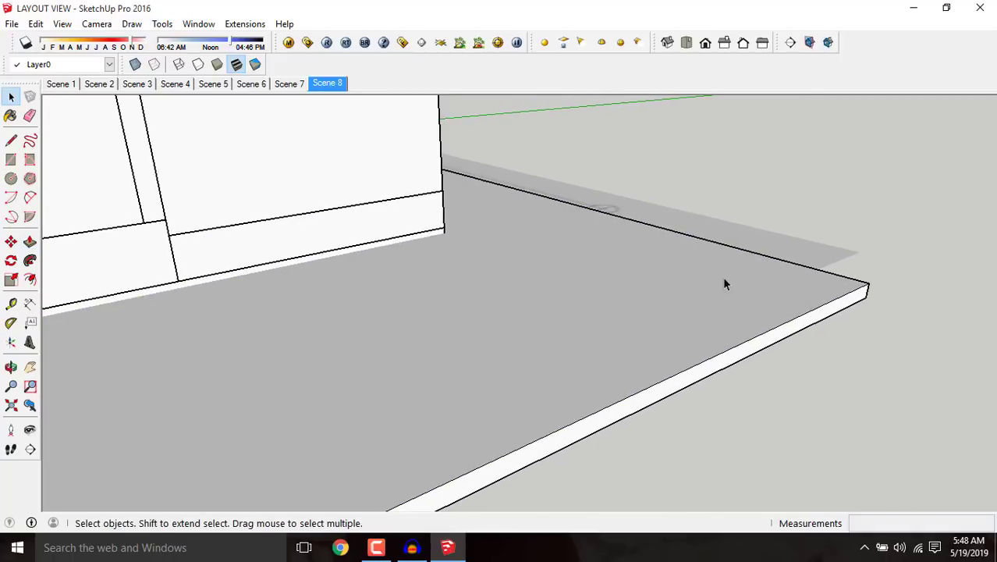
pyautogui.scroll(-5, 726, 276)
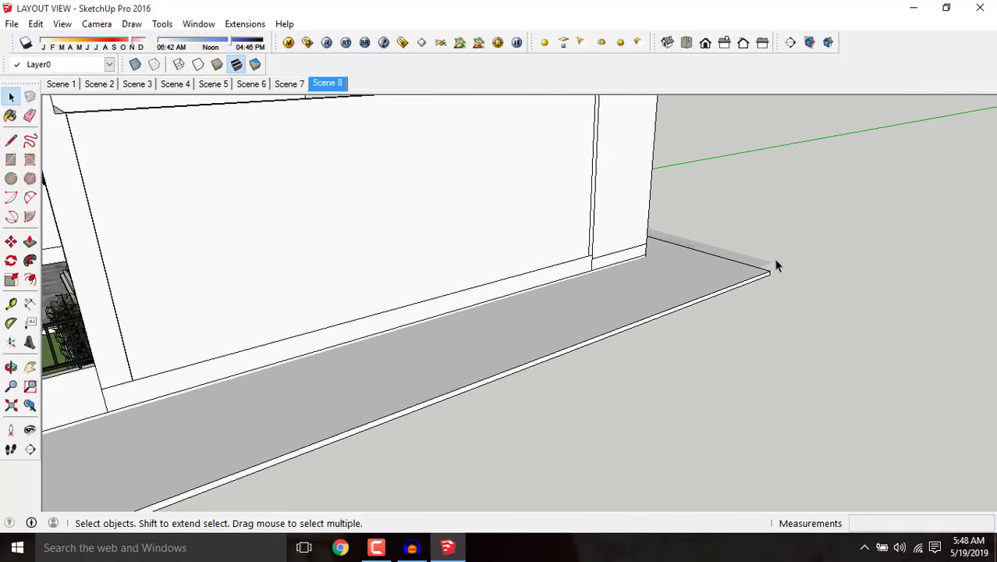
pyautogui.scroll(-6, 783, 259)
pyautogui.scroll(6, 193, 438)
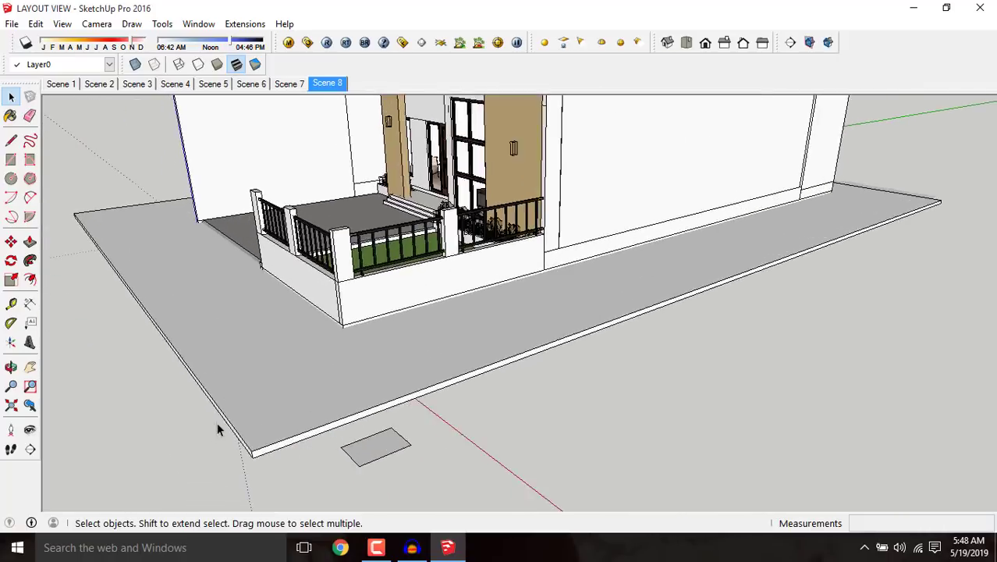
pyautogui.moveTo(246, 414); pyautogui.dragTo(352, 372, button='middle')
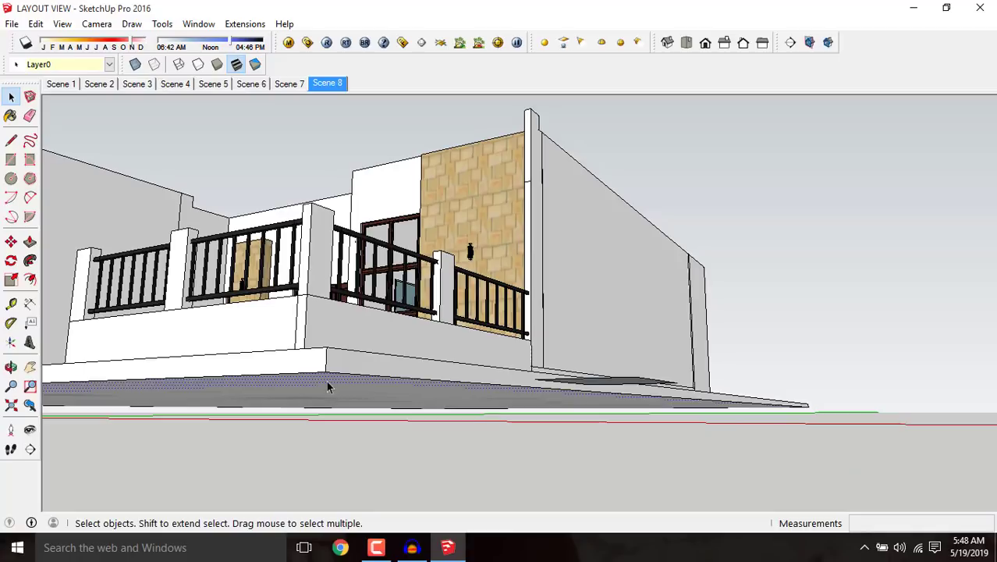
pyautogui.scroll(2, 337, 392)
pyautogui.click(319, 372)
pyautogui.tripleClick(319, 358)
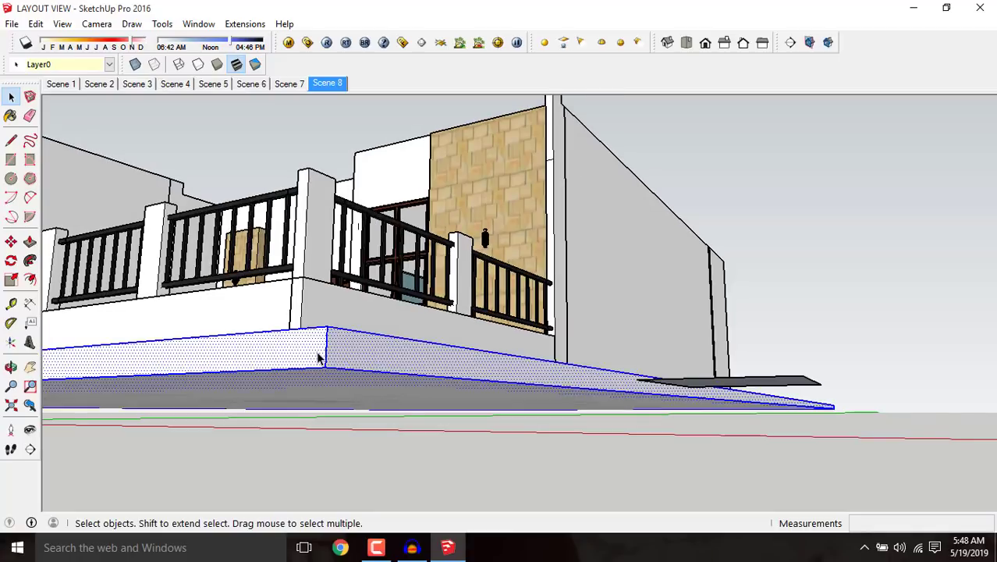
pyautogui.rightClick(318, 358)
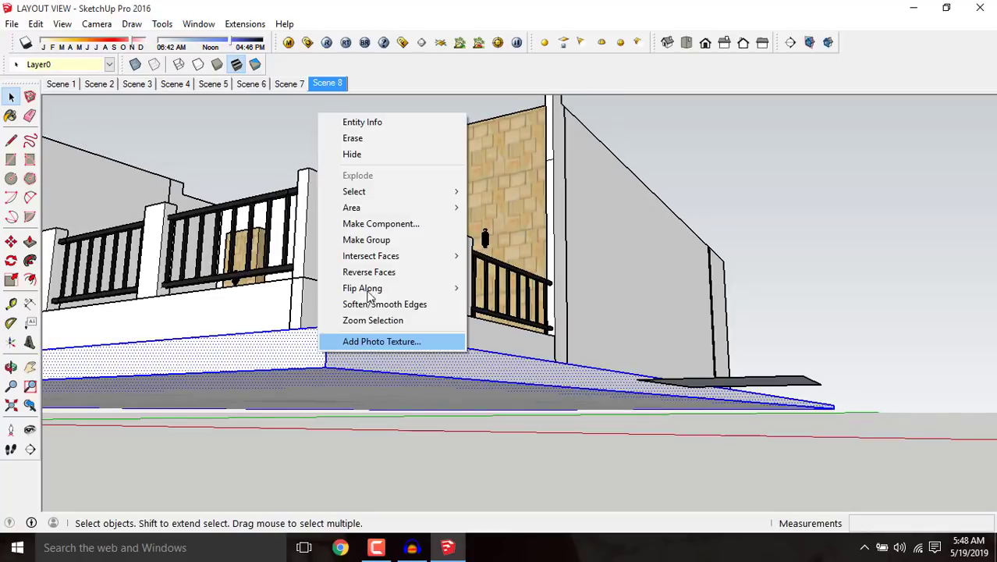
pyautogui.click(378, 243)
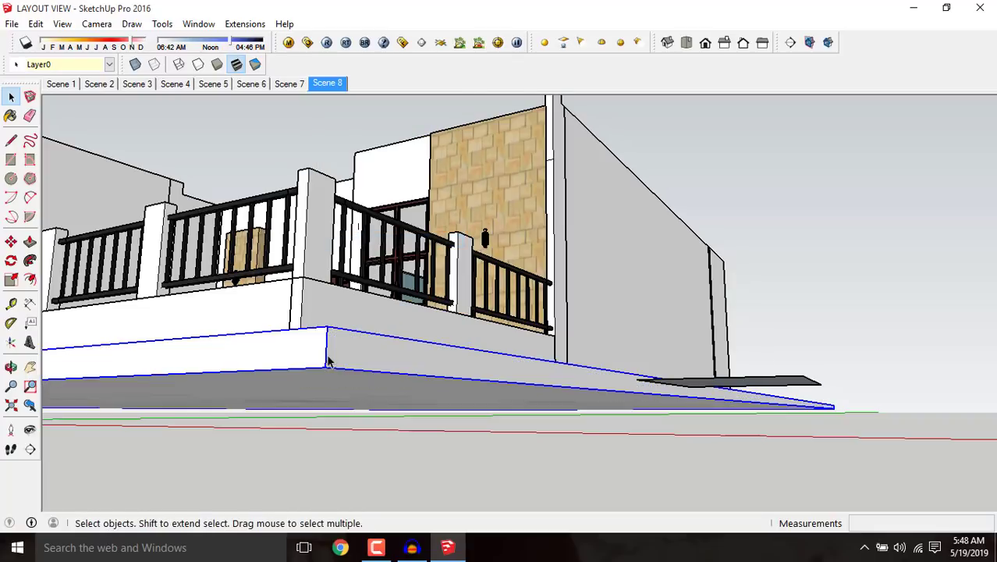
# Step: Move the grouped base slab straight down by about 23 cm, clear of the floor plan image
pyautogui.scroll(1, 327, 368)
pyautogui.press('m')
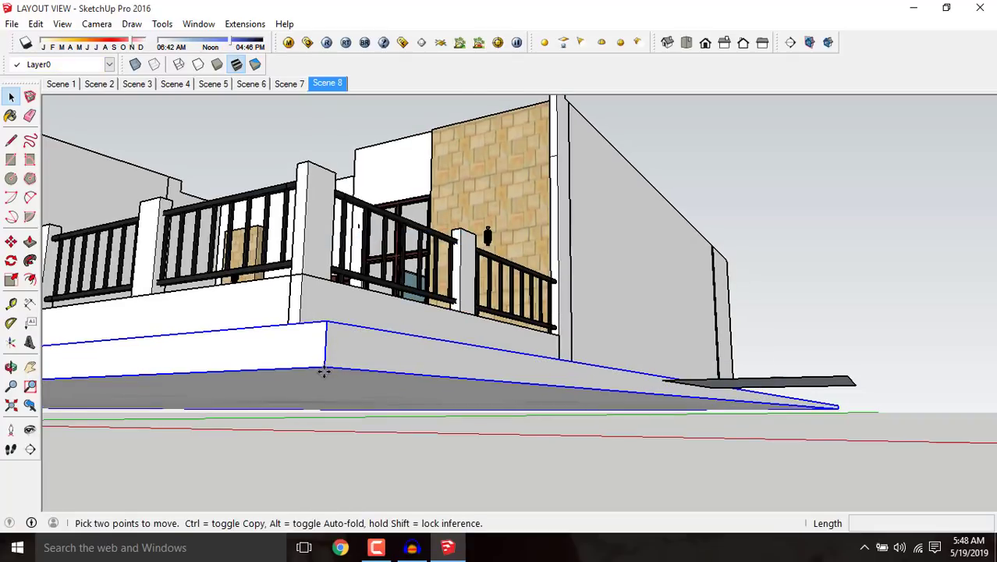
pyautogui.click(317, 407)
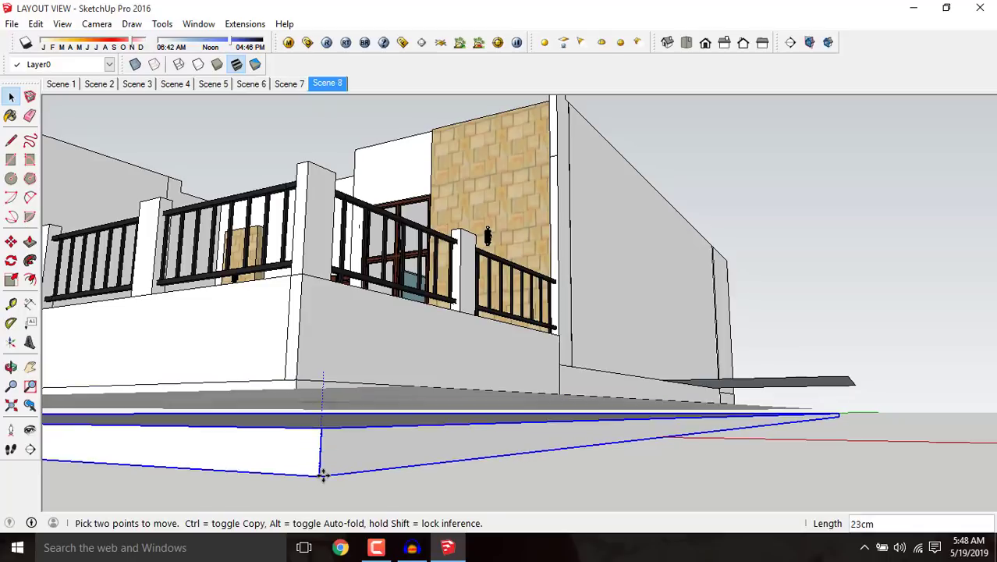
pyautogui.click(321, 478)
# Step: Raise the base slab back toward the floor plan image, leaving it 1 cm below along the blue axis
pyautogui.moveTo(347, 421); pyautogui.dragTo(116, 380, button='middle')
pyautogui.scroll(6, 84, 407)
pyautogui.press('m')
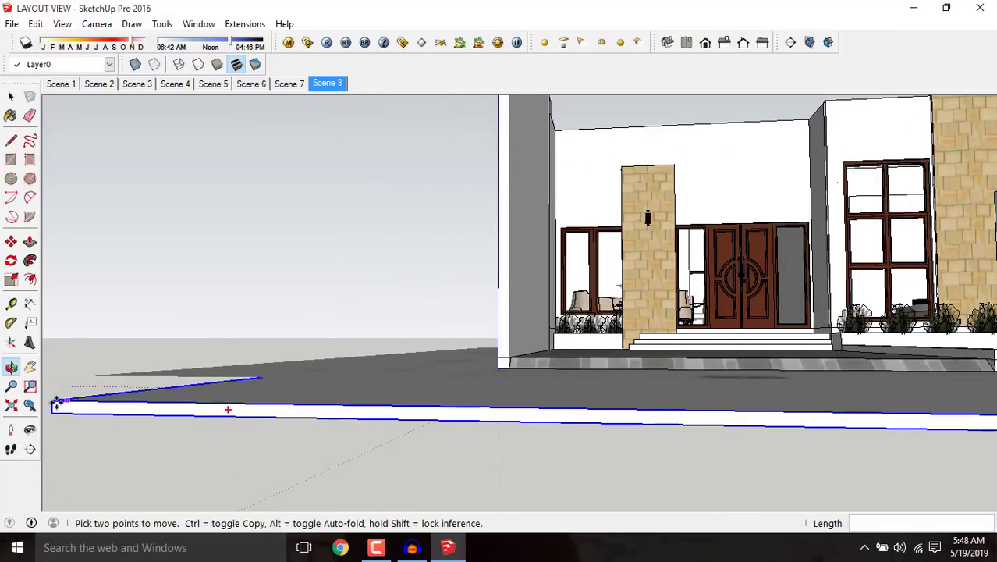
pyautogui.click(56, 402)
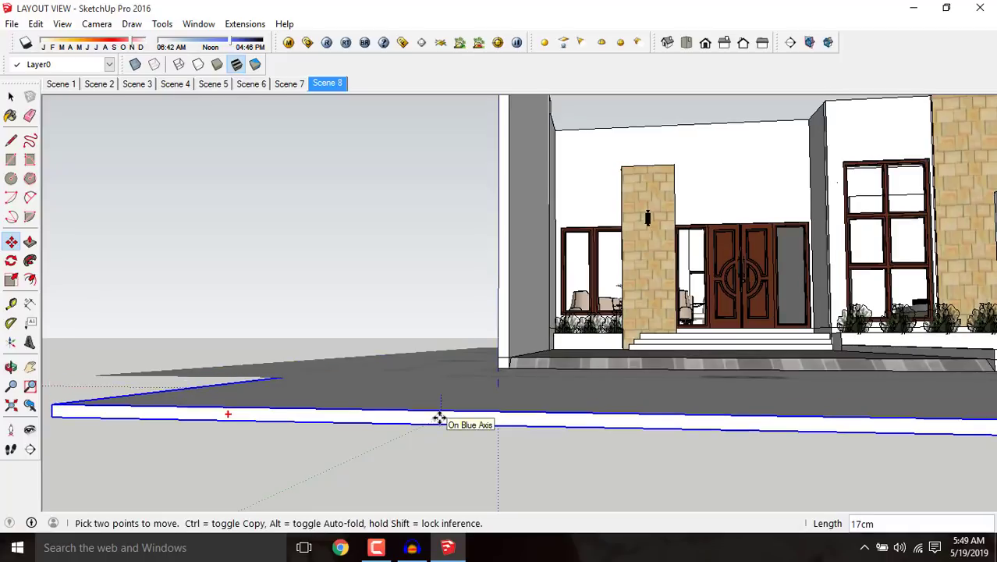
pyautogui.write('1')
pyautogui.press('Return')
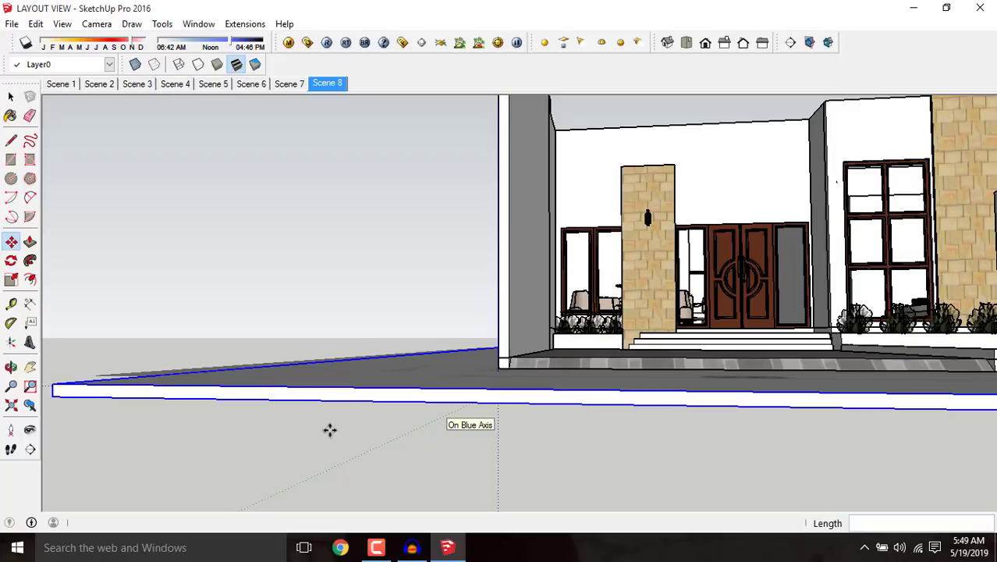
# Step: Select the entire house with its floor plan image and slab, and raise everything about 11 cm to the level of the small loose face
pyautogui.scroll(-5, 316, 442)
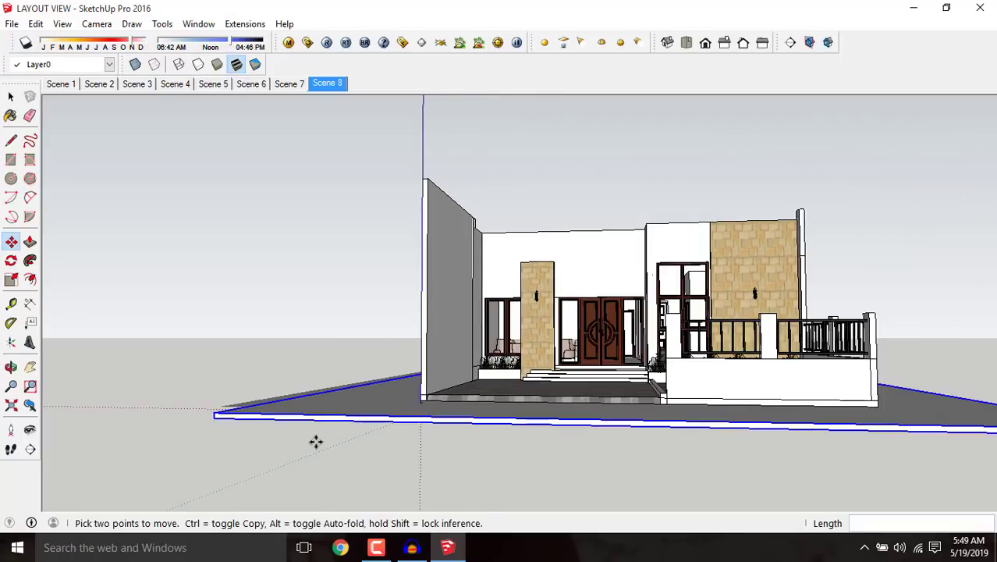
pyautogui.scroll(-2, 333, 437)
pyautogui.scroll(1, 419, 445)
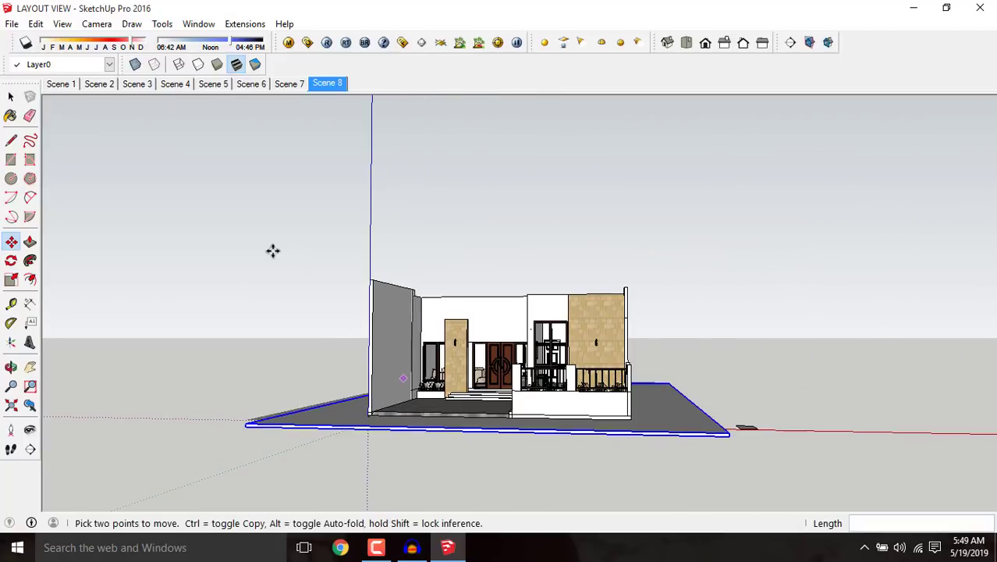
pyautogui.press('space')
pyautogui.moveTo(167, 221)
pyautogui.mouseDown()
pyautogui.moveTo(683, 491)
pyautogui.moveTo(746, 498)
pyautogui.moveTo(734, 490)
pyautogui.moveTo(742, 477)
pyautogui.mouseUp()
pyautogui.scroll(6, 746, 468)
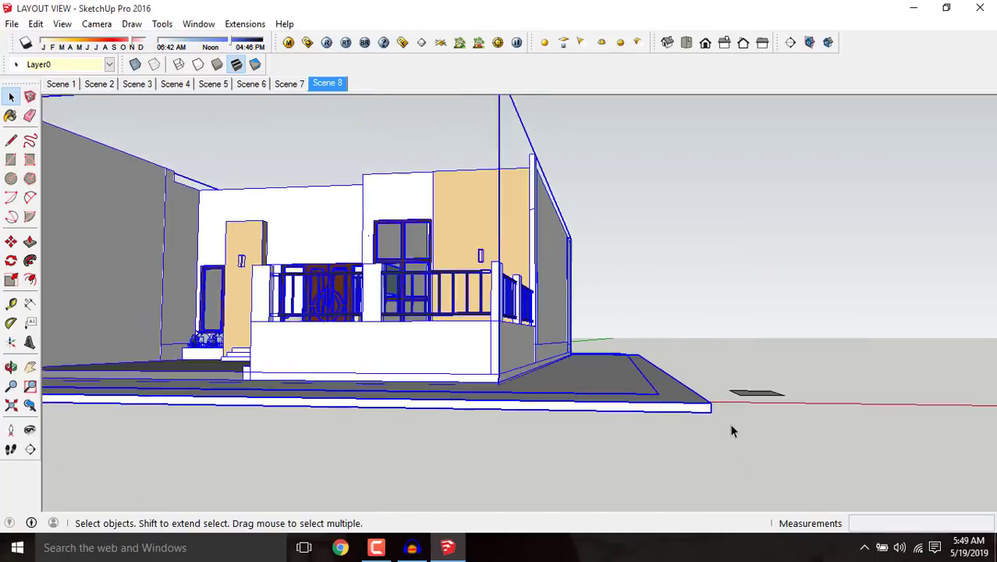
pyautogui.press('m')
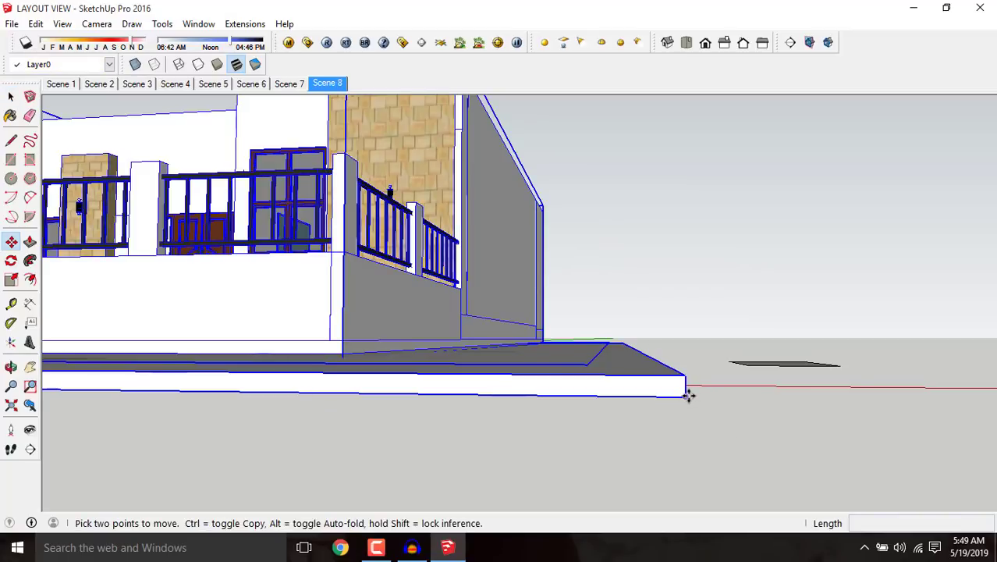
pyautogui.click(687, 394)
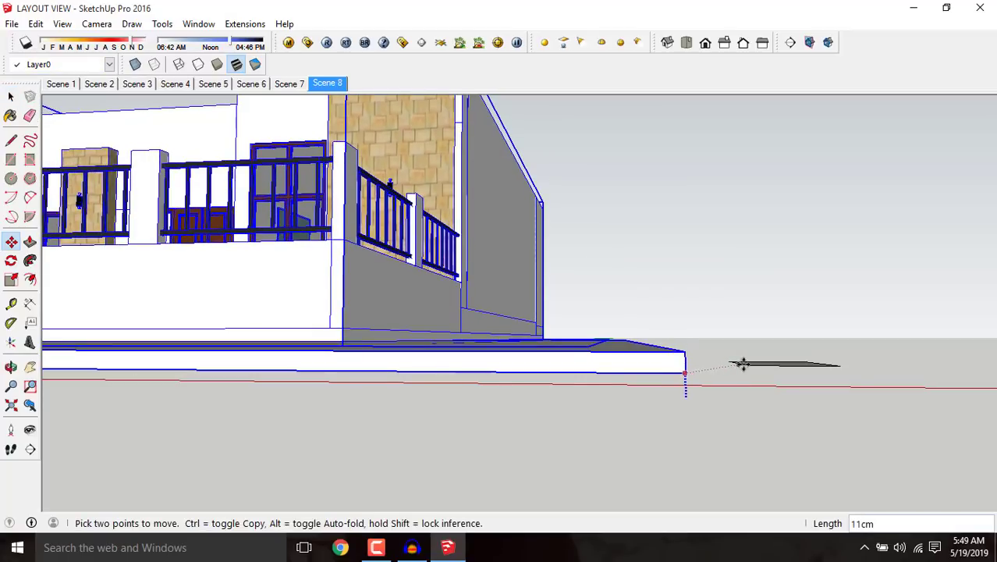
pyautogui.click(743, 365)
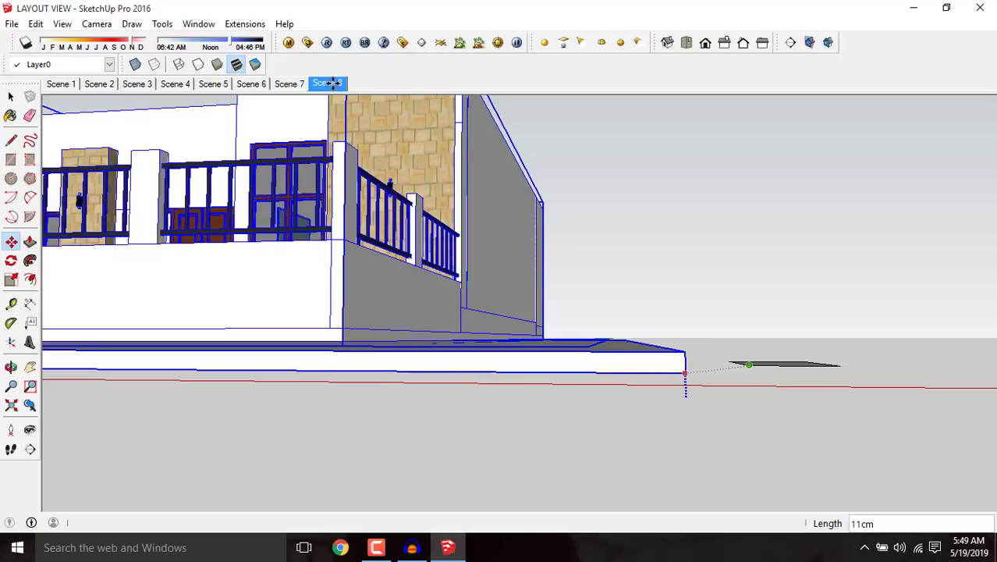
# Step: Return to the Scene 8 view and set the V-Ray render output size to 1024x768
pyautogui.click(331, 83)
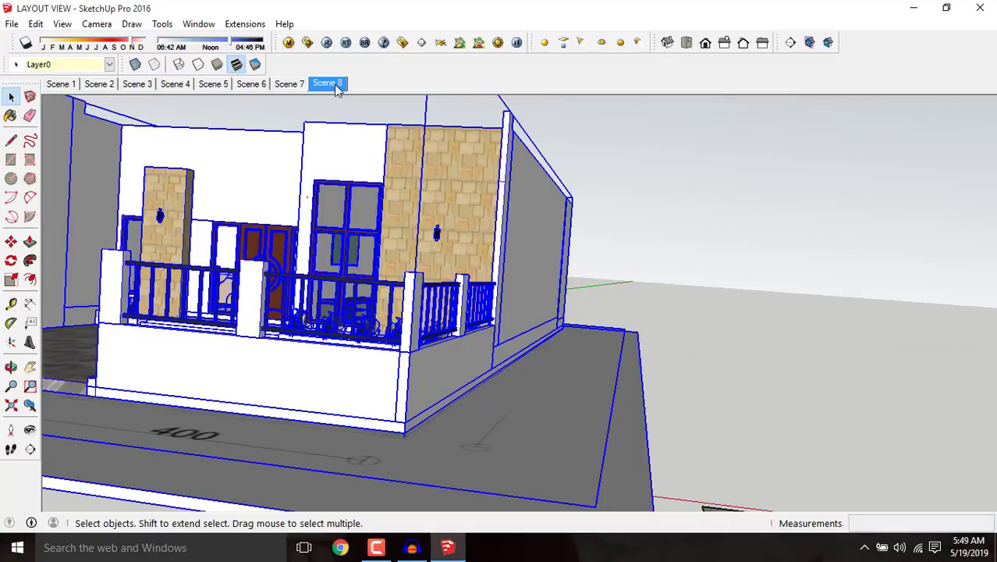
pyautogui.scroll(-2, 483, 181)
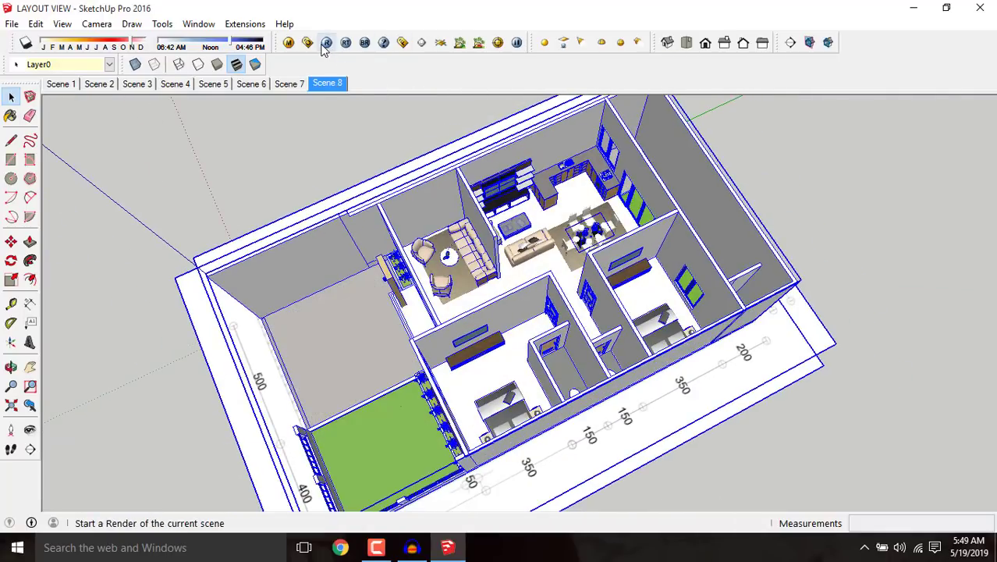
pyautogui.click(308, 43)
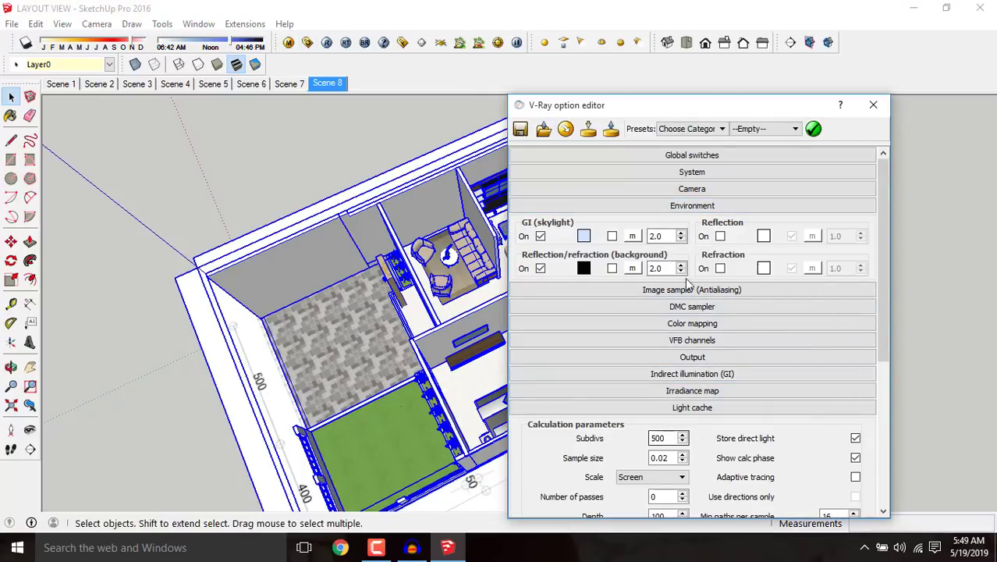
pyautogui.click(679, 205)
pyautogui.click(692, 287)
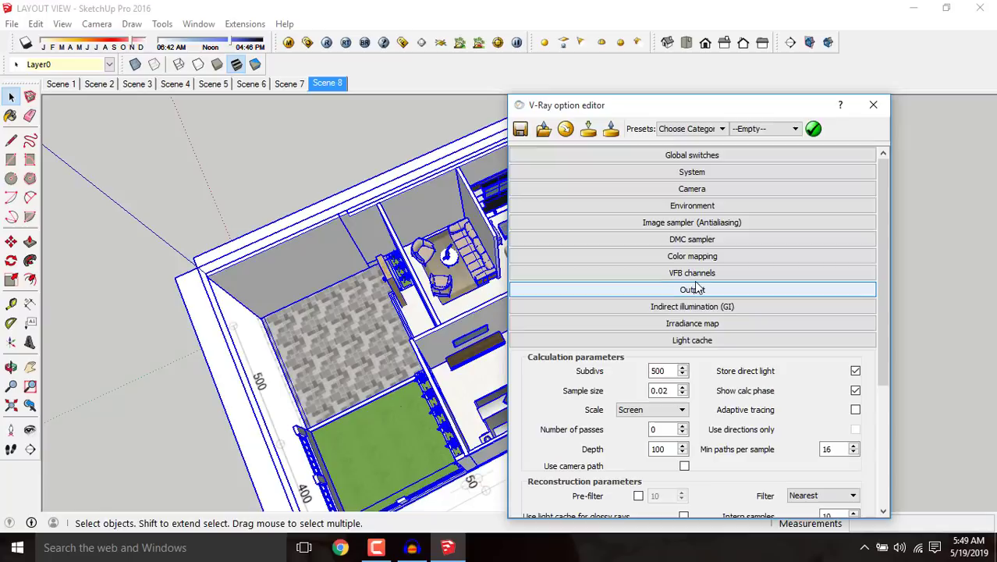
pyautogui.click(681, 334)
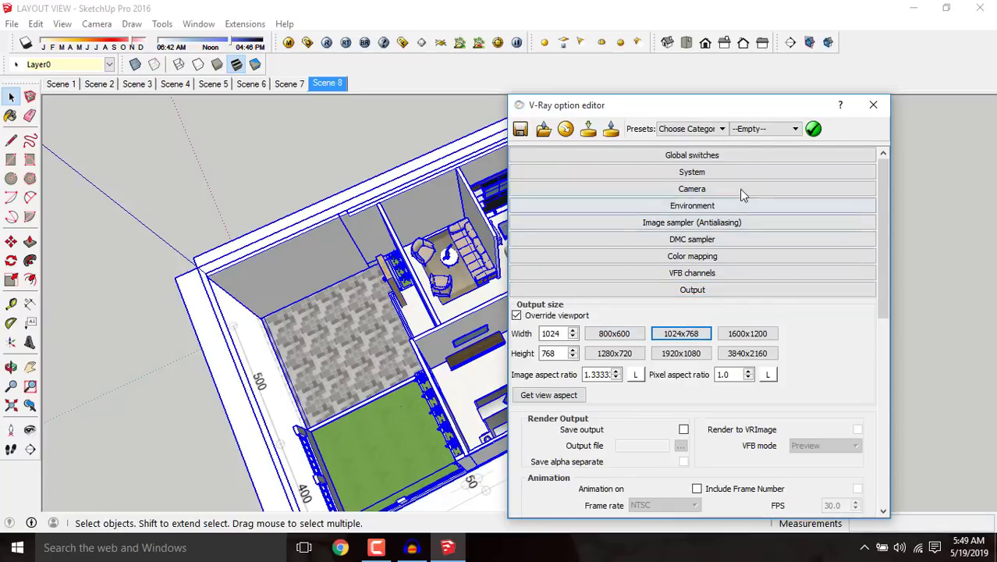
pyautogui.click(690, 209)
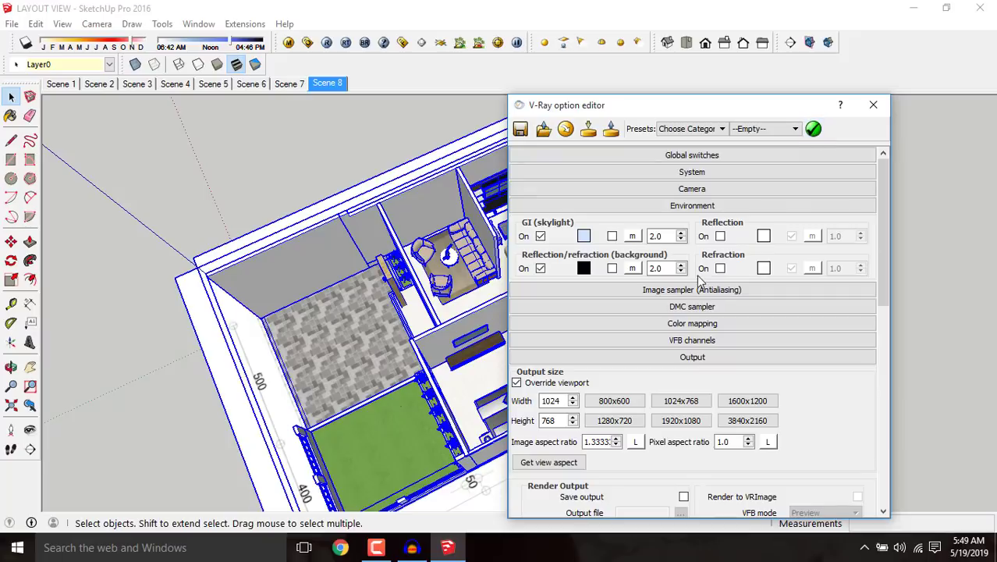
pyautogui.click(873, 104)
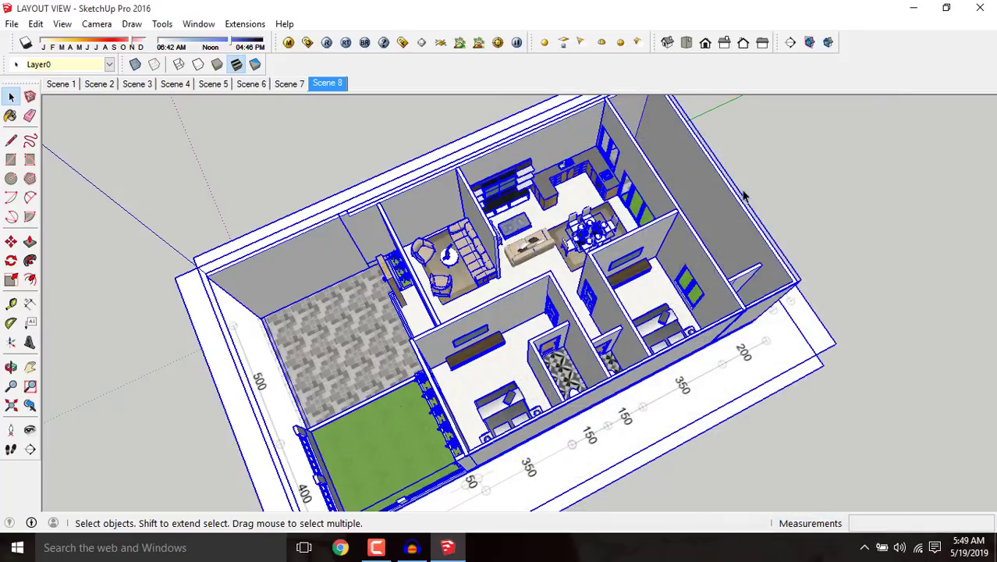
# Step: Restore the Scene 8 view and set the V-Ray light cache subdivs to 700
pyautogui.moveTo(659, 224); pyautogui.dragTo(257, 134, button='middle')
pyautogui.click(328, 84)
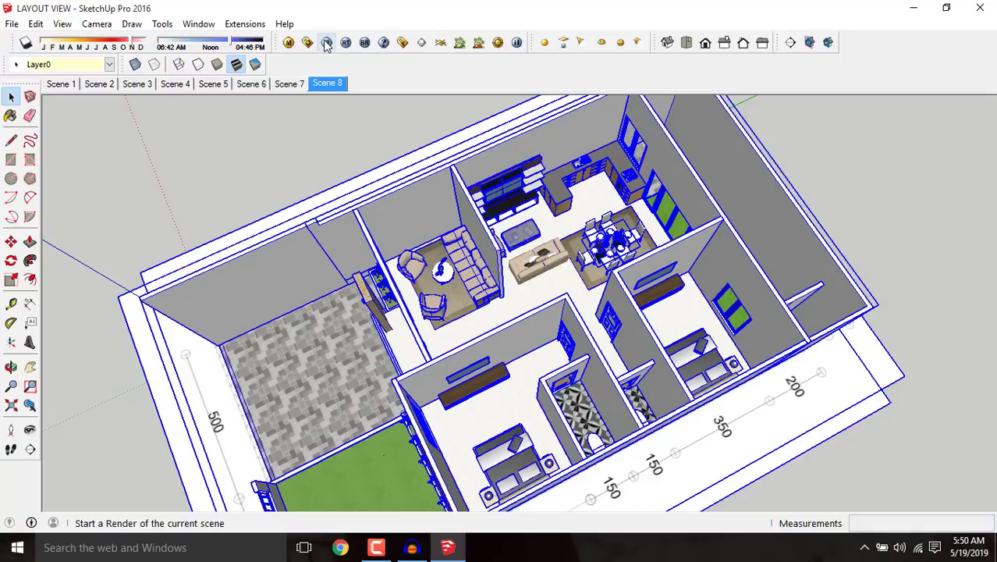
pyautogui.click(307, 42)
pyautogui.scroll(-2, 706, 337)
pyautogui.scroll(-6, 706, 360)
pyautogui.moveTo(666, 326); pyautogui.dragTo(580, 310)
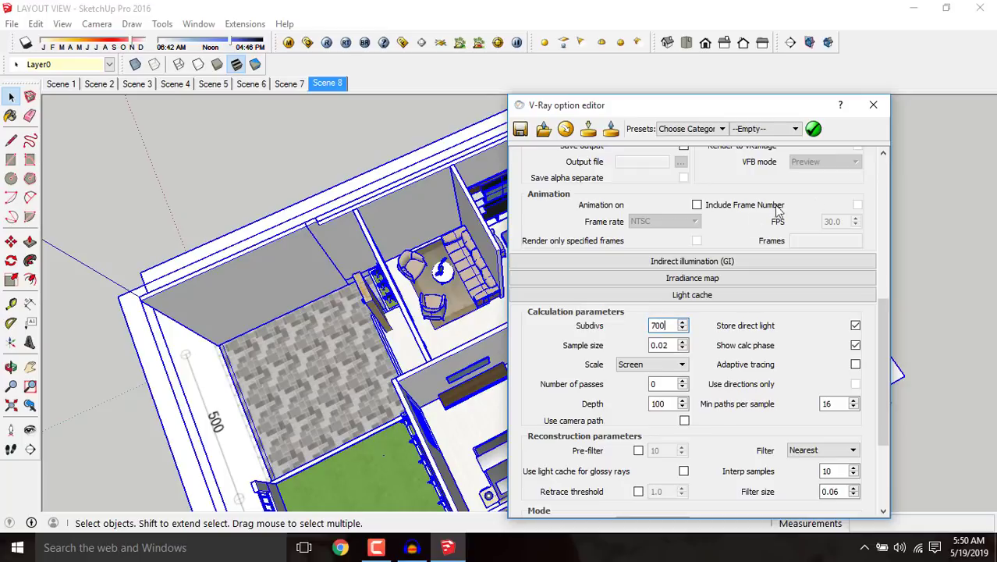
pyautogui.click(872, 104)
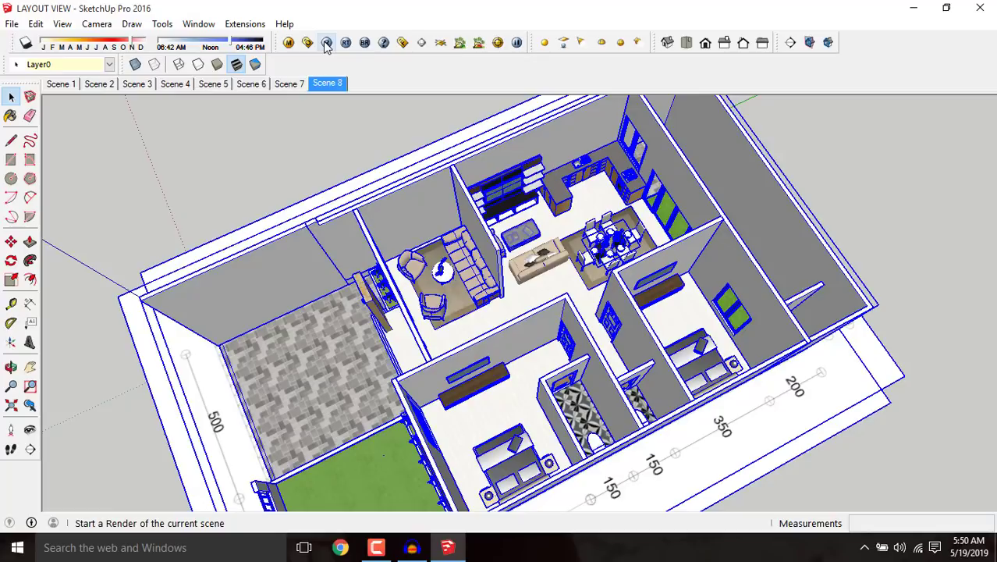
# Step: Look through the V-Ray option sections, including Camera, Environment, System and DMC sampler, and collapse the expanded ones
pyautogui.click(308, 43)
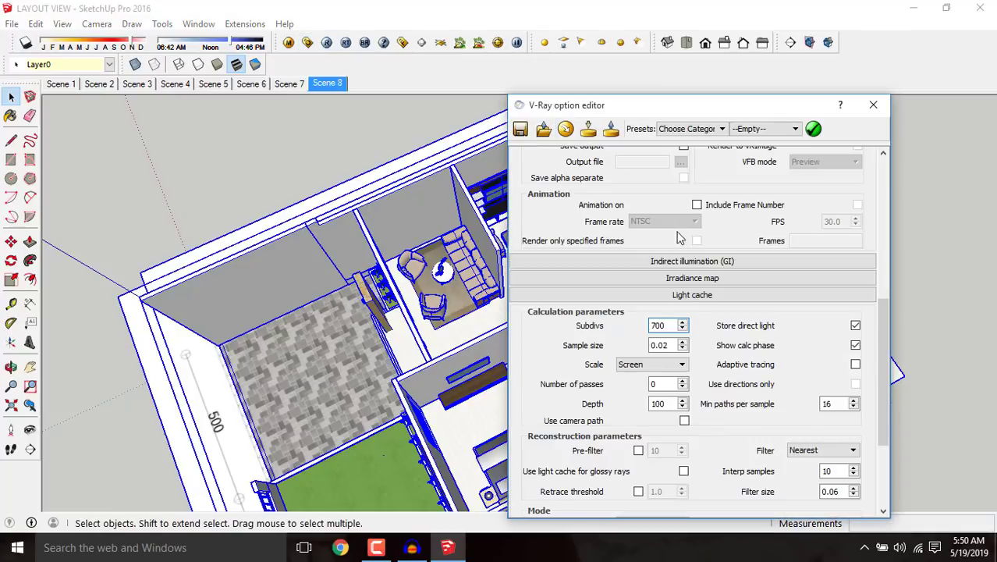
pyautogui.scroll(6, 687, 250)
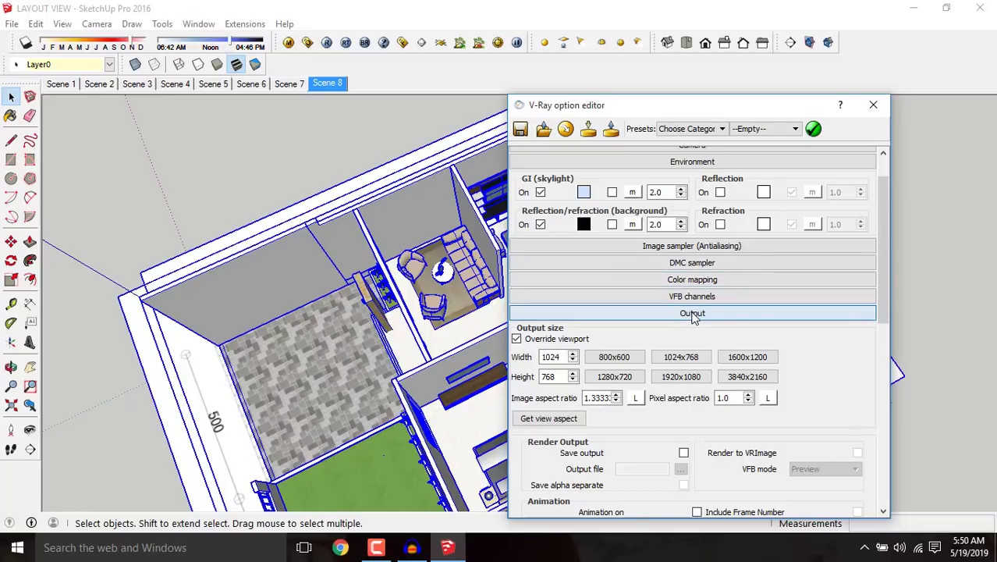
pyautogui.click(691, 314)
pyautogui.scroll(-1, 698, 320)
pyautogui.scroll(2, 702, 321)
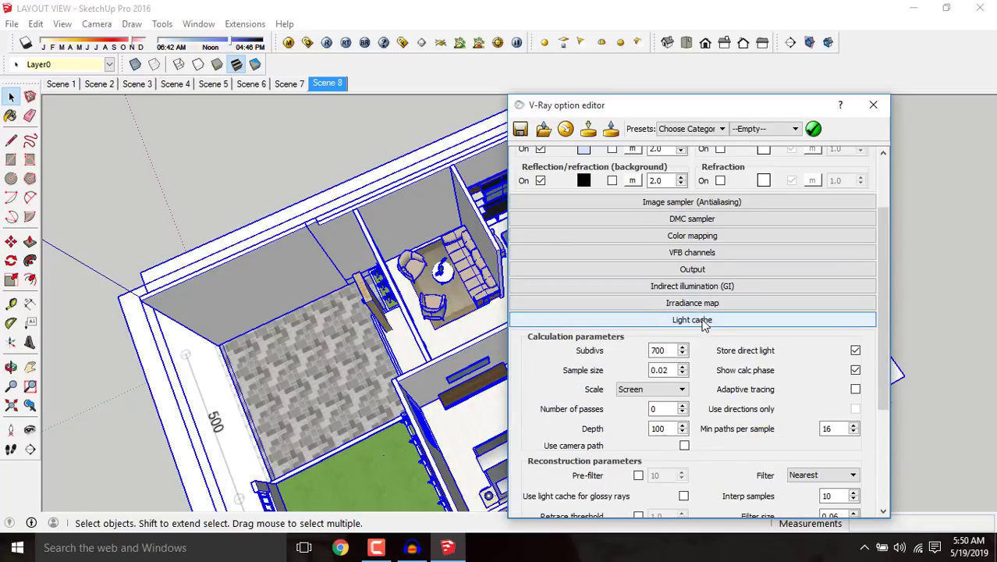
pyautogui.click(692, 320)
pyautogui.click(700, 192)
pyautogui.click(700, 190)
pyautogui.click(700, 205)
pyautogui.click(702, 206)
pyautogui.click(701, 206)
pyautogui.click(699, 173)
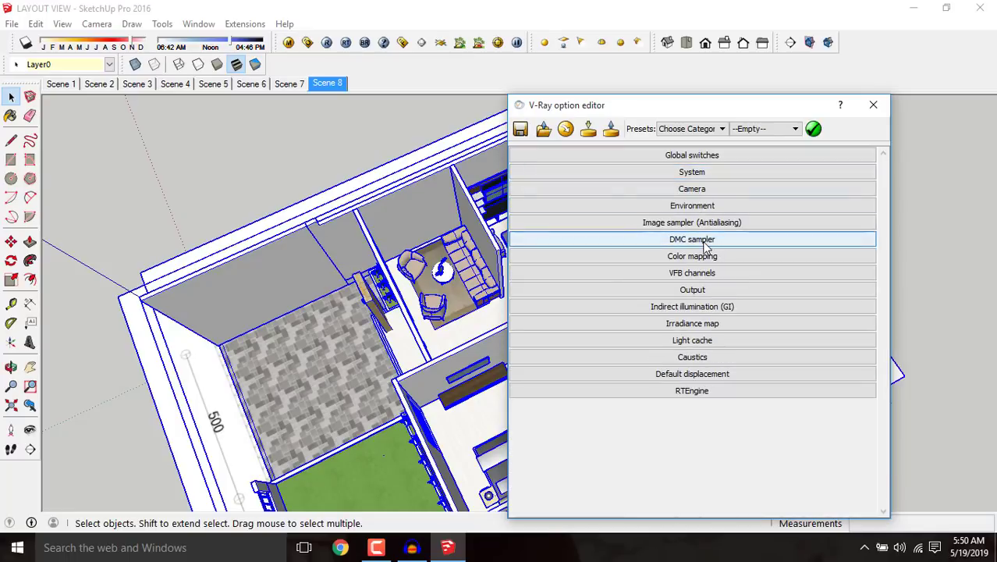
pyautogui.click(701, 239)
pyautogui.click(706, 239)
# Step: Set the V-Ray image sampler's antialiasing filter to Catmull Rom with a size of 6
pyautogui.click(706, 223)
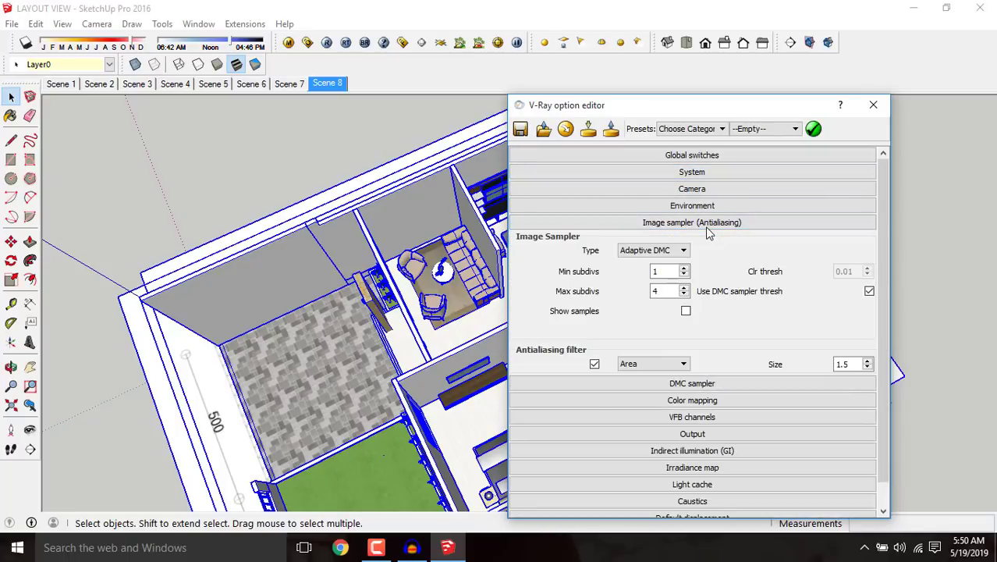
pyautogui.click(677, 359)
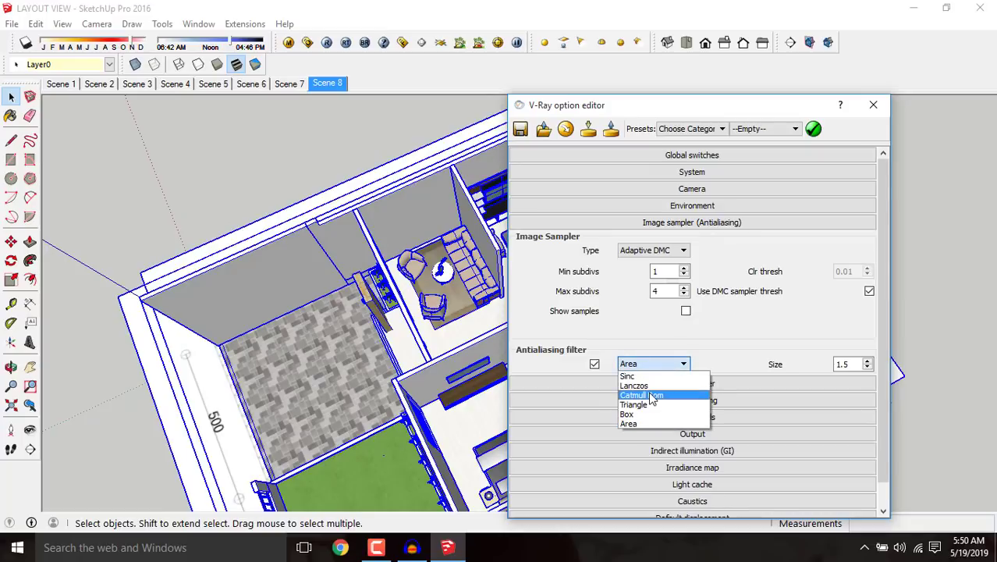
pyautogui.click(652, 395)
pyautogui.moveTo(850, 366); pyautogui.dragTo(760, 354)
pyautogui.write('6')
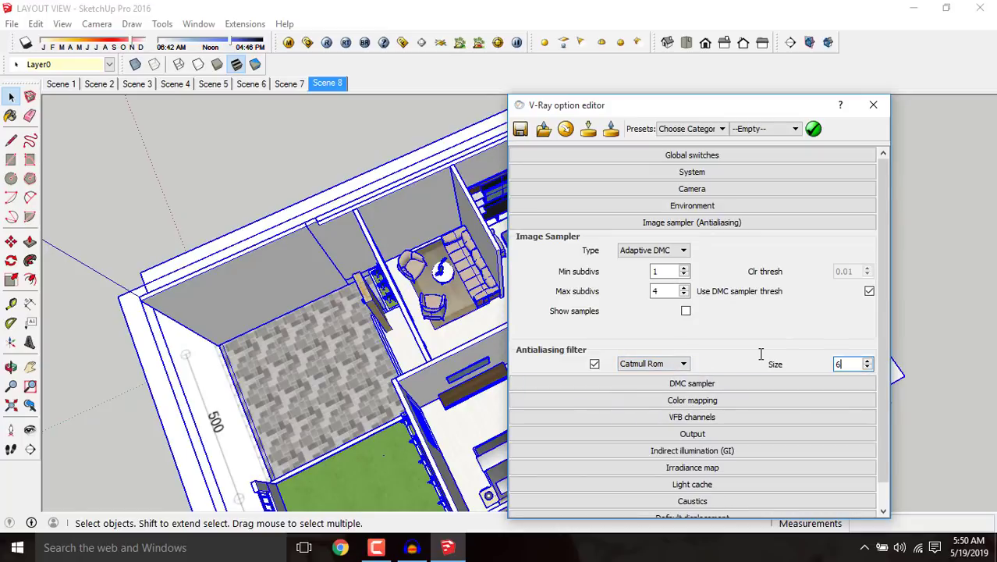
# Step: Close the V-Ray options and render the Scene 8 layout view at an enlarged frame buffer zoom
pyautogui.click(874, 106)
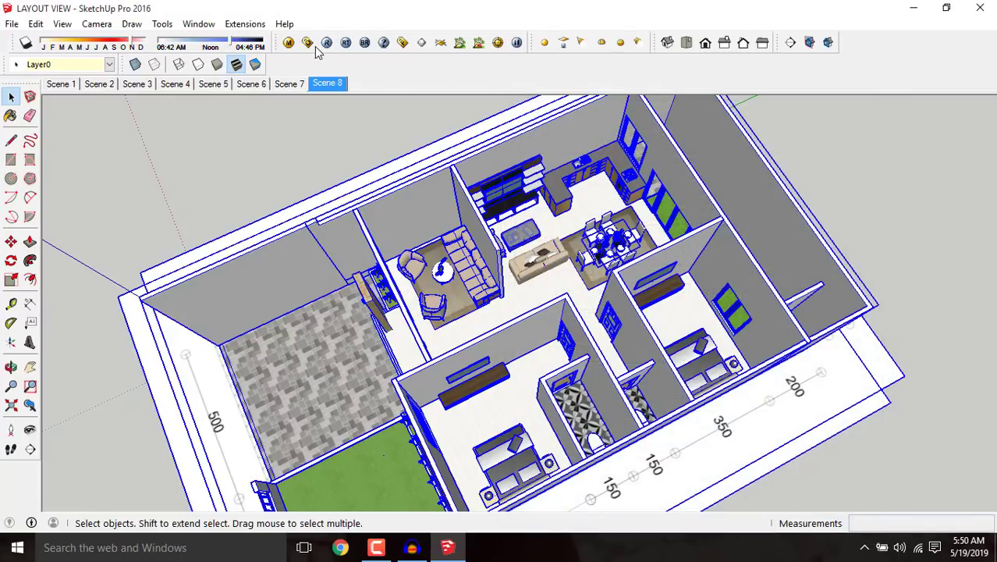
pyautogui.click(327, 44)
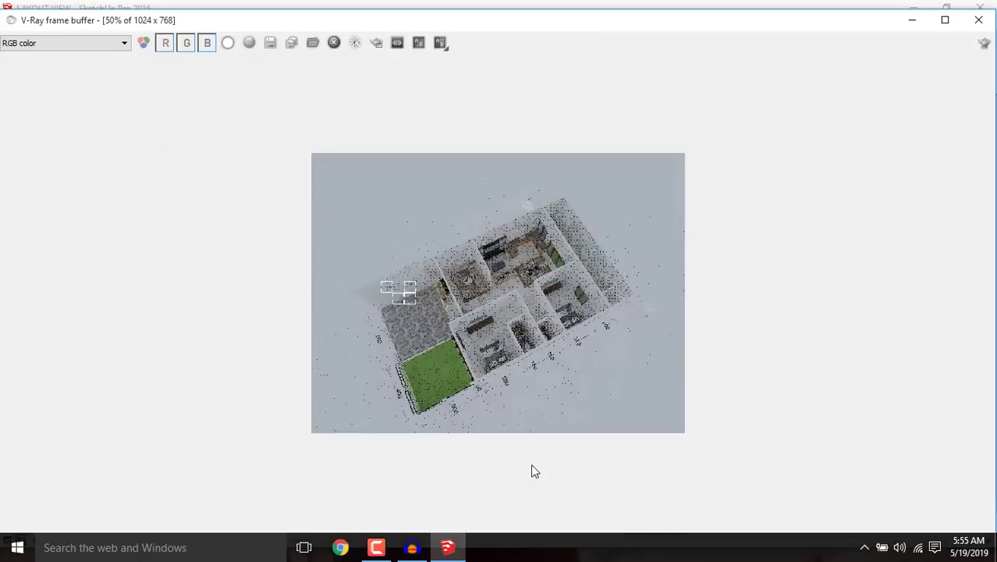
pyautogui.scroll(1, 530, 463)
# Step: Look at the frame buffer's color corrections, close them, and follow the progress of the layout render
pyautogui.click(7, 525)
pyautogui.click(986, 7)
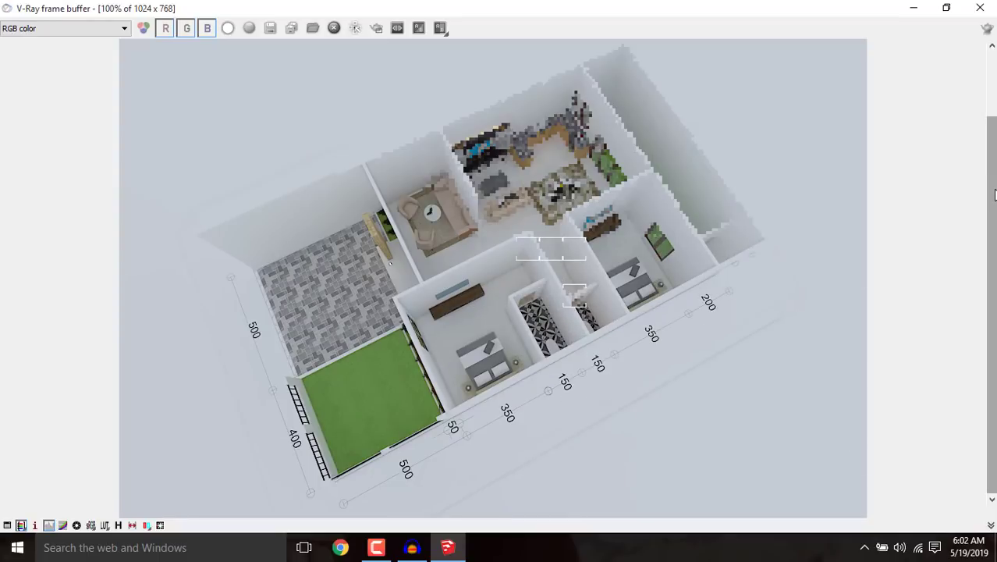
pyautogui.click(8, 525)
pyautogui.scroll(-3, 502, 355)
pyautogui.scroll(3, 502, 355)
pyautogui.click(993, 6)
pyautogui.moveTo(992, 266); pyautogui.dragTo(993, 304)
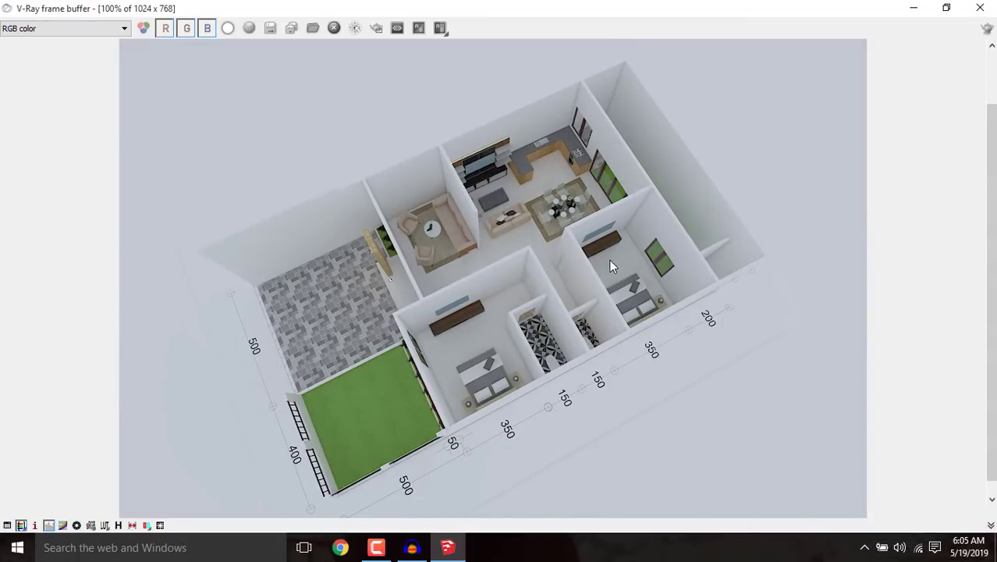
# Step: Examine the finished layout render up close, checking the bedrooms, bathrooms, living area and kitchen
pyautogui.scroll(2, 578, 266)
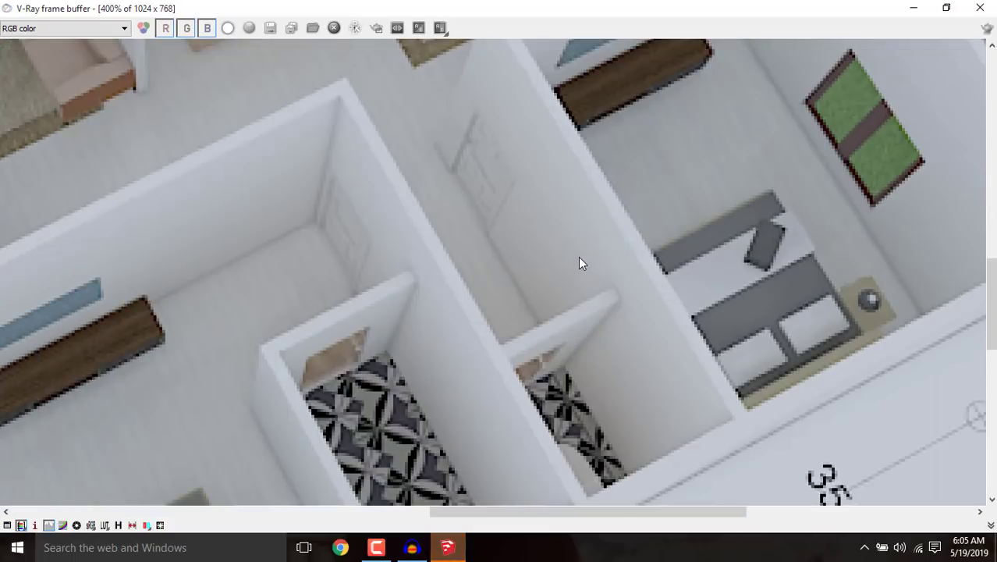
pyautogui.scroll(-3, 578, 256)
pyautogui.scroll(-1, 578, 256)
pyautogui.scroll(3, 496, 314)
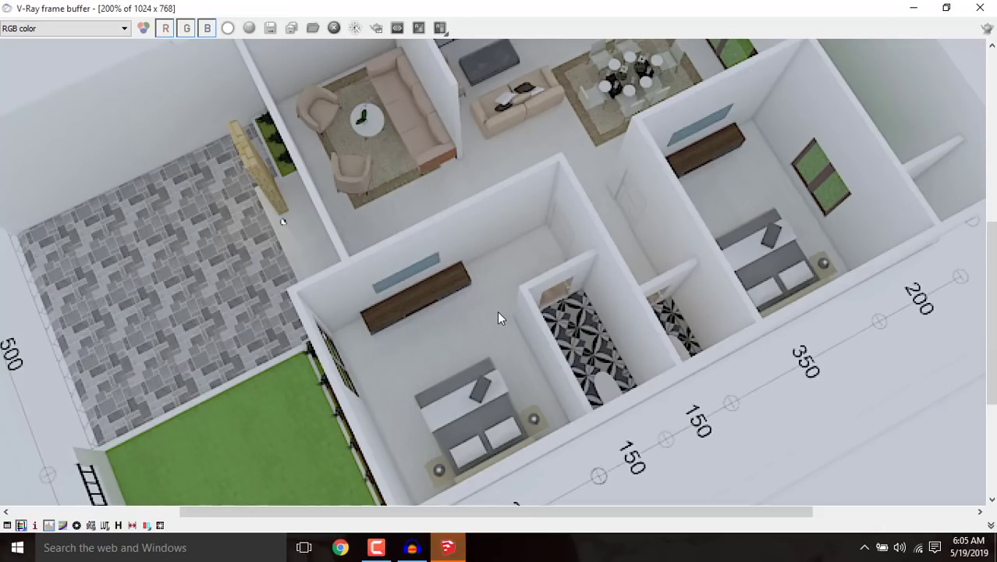
pyautogui.scroll(-1, 497, 314)
pyautogui.scroll(1, 500, 287)
pyautogui.scroll(-1, 457, 262)
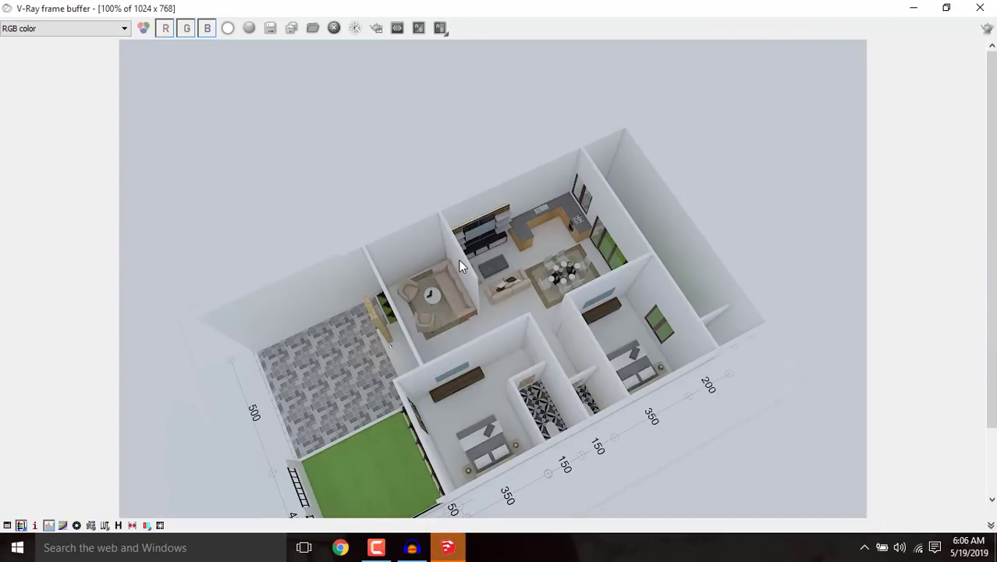
pyautogui.scroll(1, 463, 264)
pyautogui.scroll(-1, 463, 263)
pyautogui.scroll(3, 448, 375)
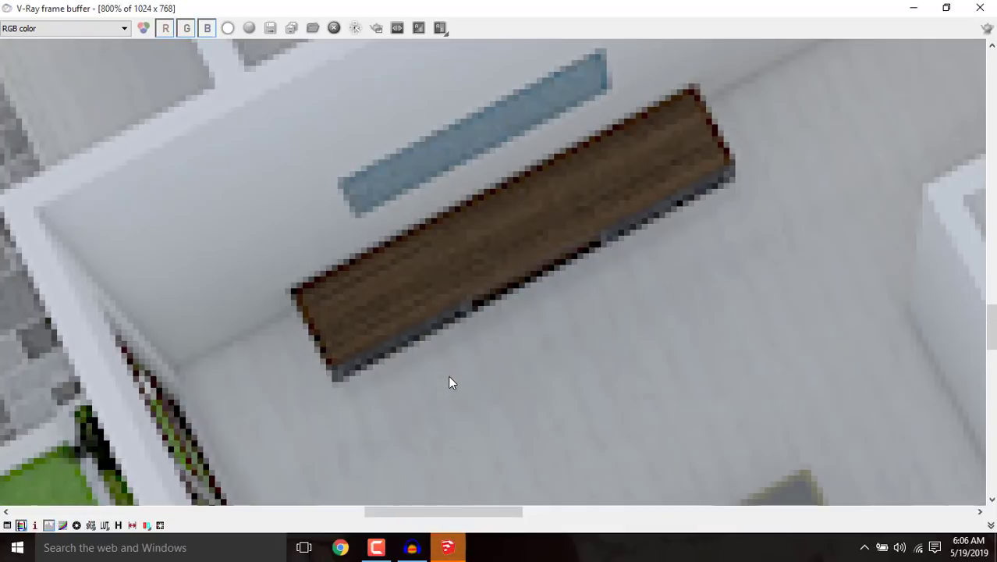
pyautogui.scroll(-2, 457, 242)
pyautogui.scroll(-1, 465, 301)
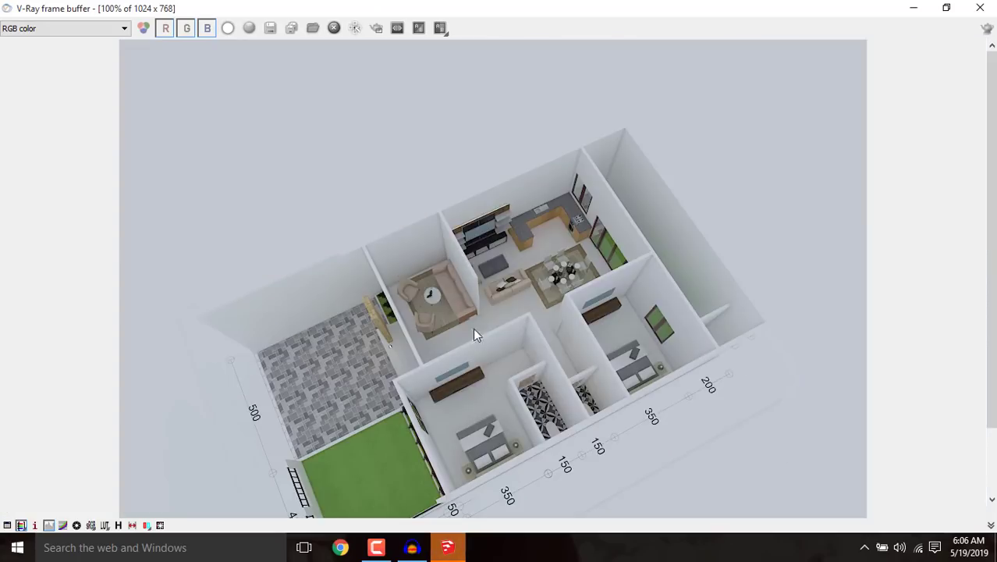
pyautogui.scroll(1, 469, 386)
pyautogui.scroll(1, 465, 380)
pyautogui.scroll(-1, 445, 356)
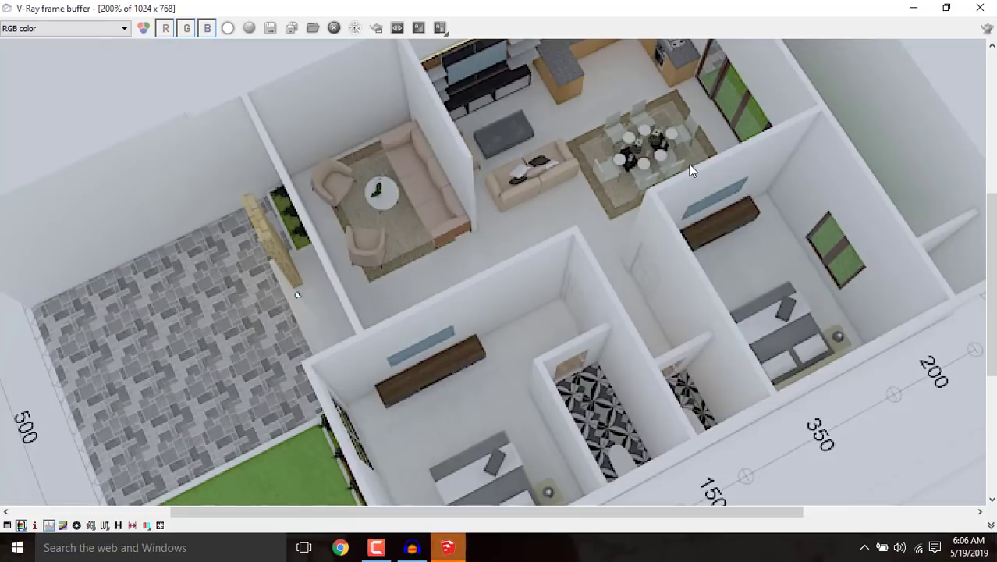
pyautogui.scroll(-2, 741, 208)
pyautogui.scroll(1, 502, 333)
pyautogui.scroll(1, 547, 186)
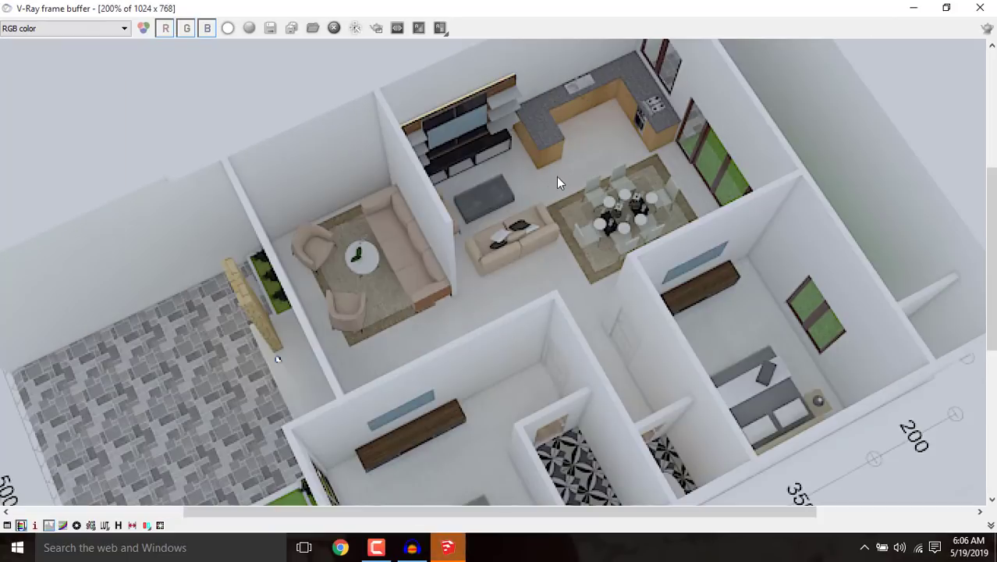
pyautogui.scroll(-1, 491, 288)
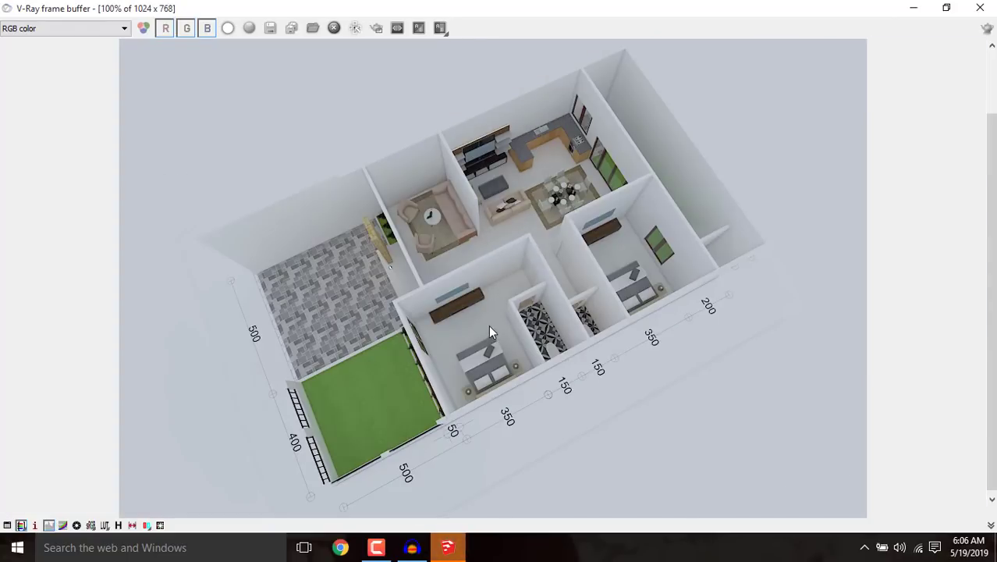
pyautogui.scroll(1, 489, 324)
pyautogui.scroll(-1, 473, 249)
pyautogui.scroll(-2, 479, 261)
pyautogui.scroll(2, 461, 354)
pyautogui.moveTo(992, 159); pyautogui.dragTo(984, 219)
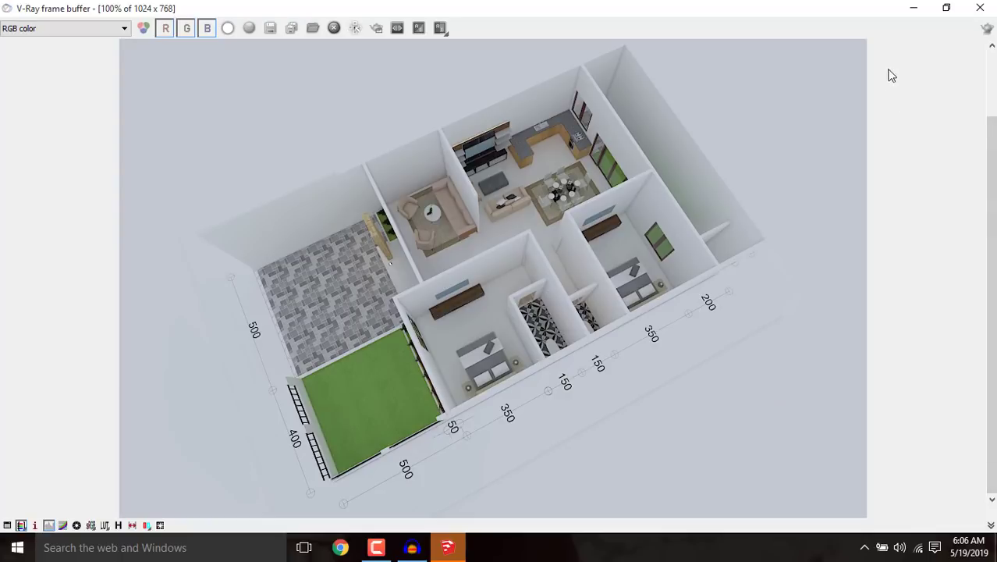
# Step: Reselect the RGB color channel in the frame buffer and bring the whole layout render back into view
pyautogui.click(36, 32)
pyautogui.click(43, 43)
pyautogui.scroll(2, 545, 404)
pyautogui.scroll(-4, 485, 320)
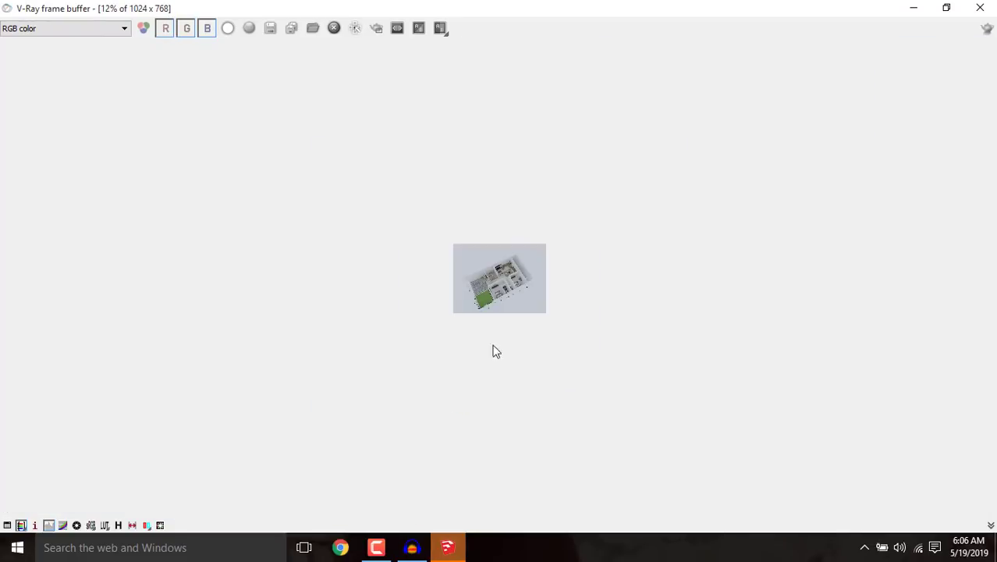
pyautogui.scroll(2, 486, 306)
pyautogui.moveTo(992, 186)
pyautogui.mouseDown()
pyautogui.moveTo(992, 160)
pyautogui.moveTo(991, 198)
pyautogui.mouseUp()
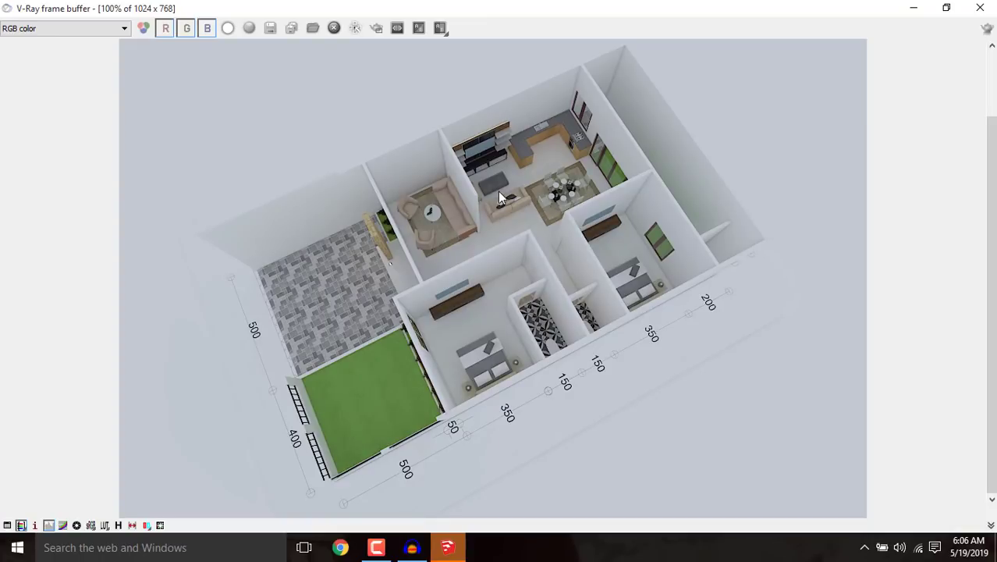
# Step: Inspect the rendered living room, dining area, bedrooms and dimension labels again at different magnifications
pyautogui.scroll(1, 509, 309)
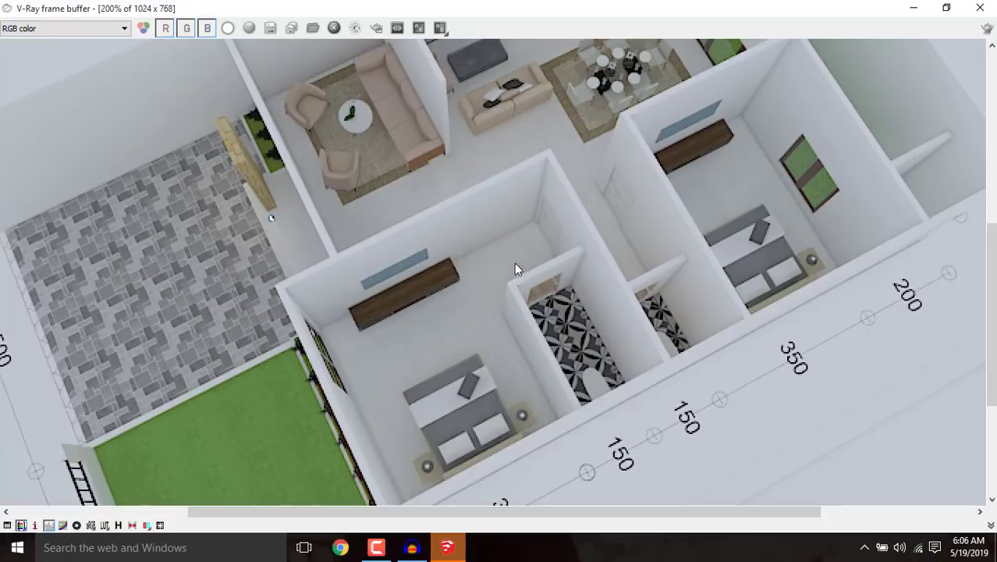
pyautogui.scroll(-1, 483, 276)
pyautogui.scroll(1, 504, 365)
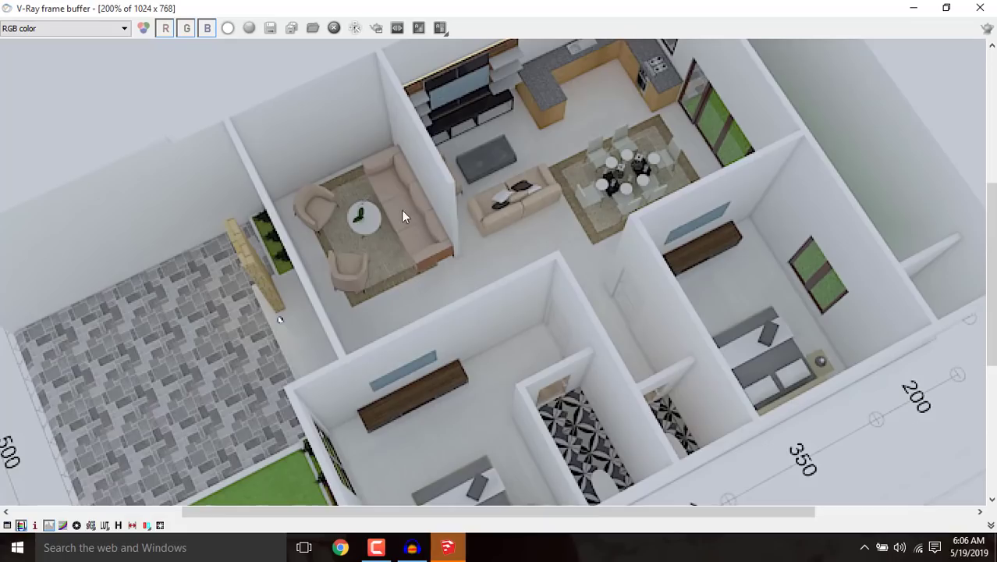
pyautogui.scroll(-2, 427, 222)
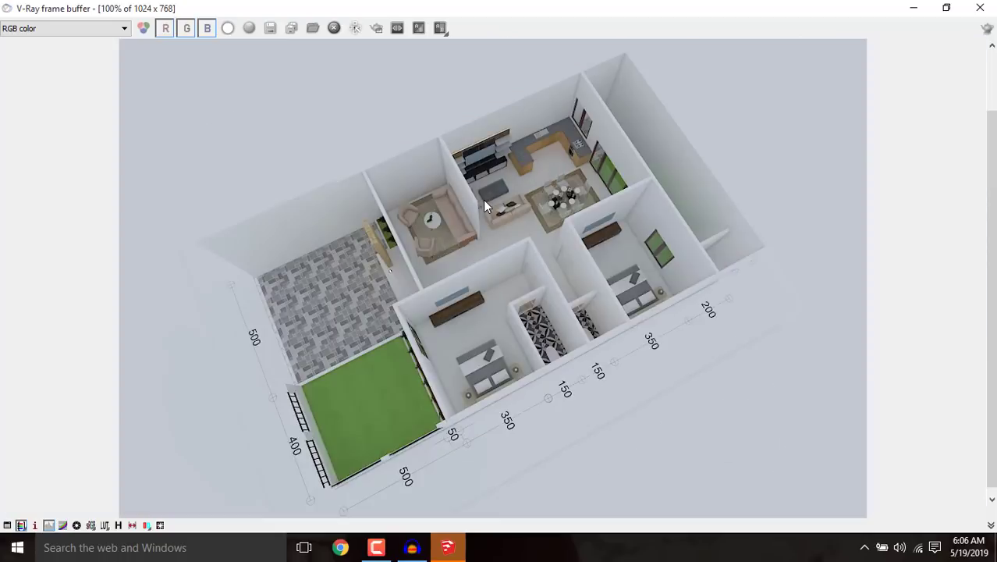
pyautogui.scroll(2, 542, 251)
pyautogui.scroll(-1, 542, 251)
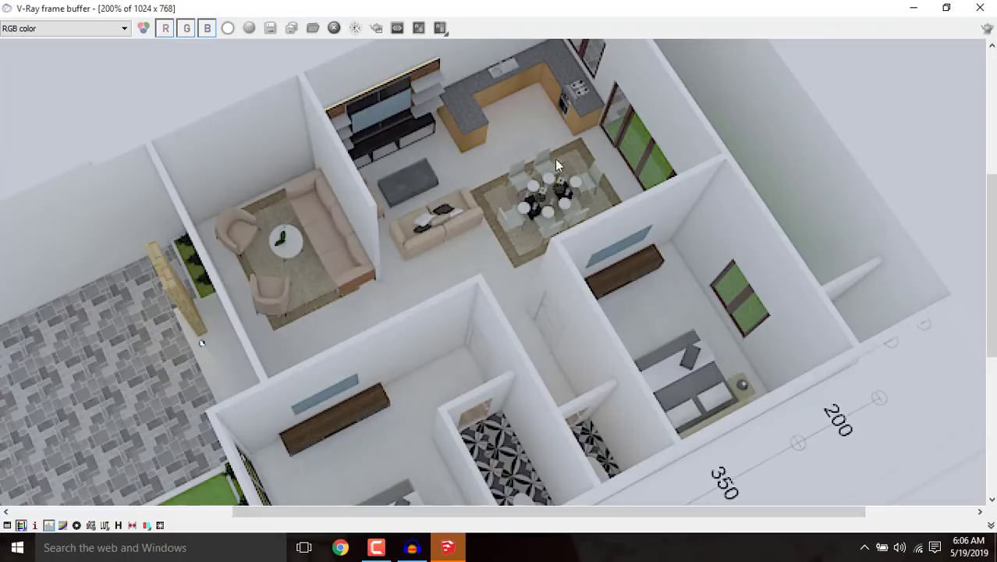
pyautogui.scroll(4, 554, 90)
pyautogui.scroll(-3, 554, 90)
pyautogui.scroll(-1, 572, 123)
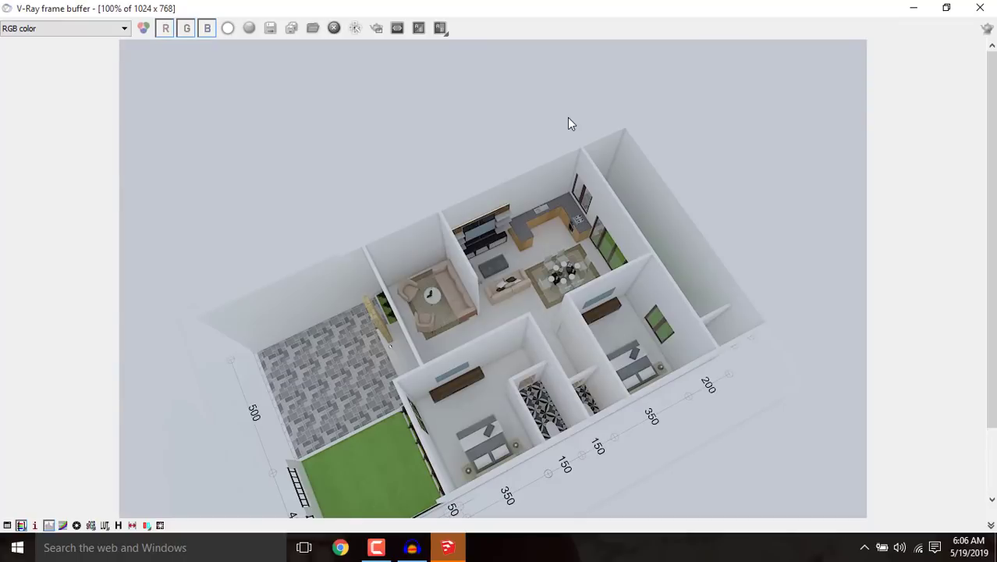
pyautogui.scroll(1, 627, 411)
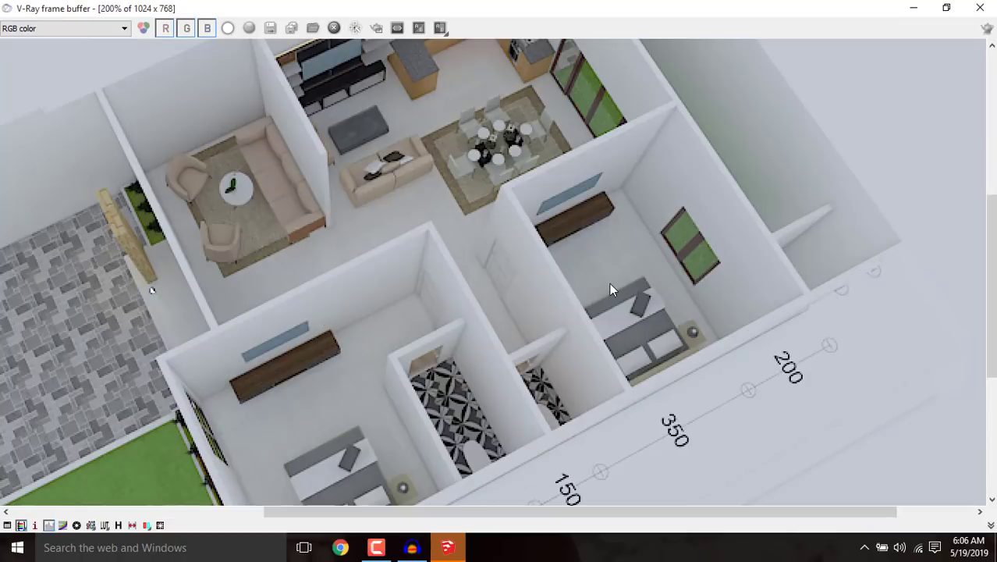
pyautogui.scroll(-1, 609, 282)
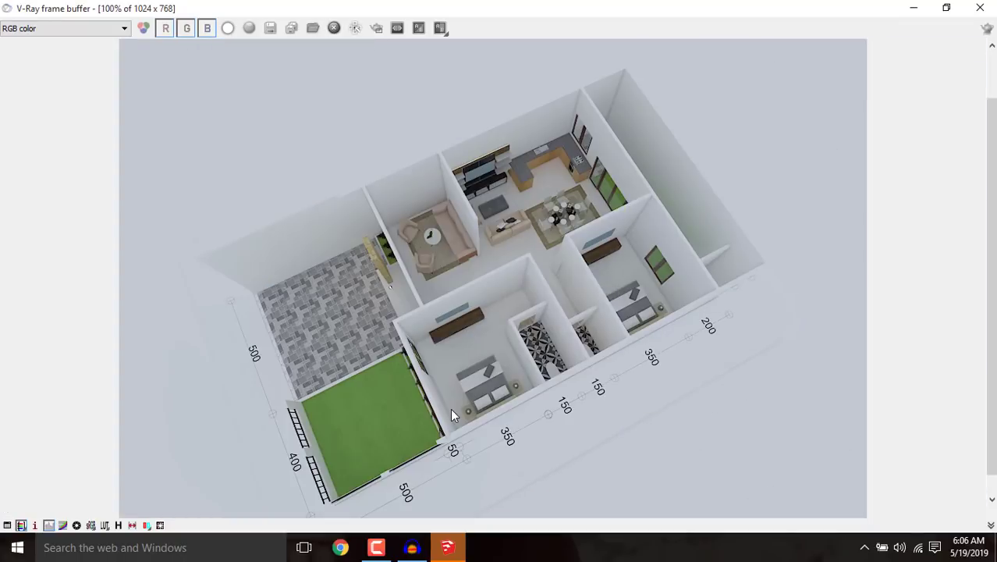
pyautogui.scroll(1, 450, 408)
pyautogui.scroll(-1, 465, 360)
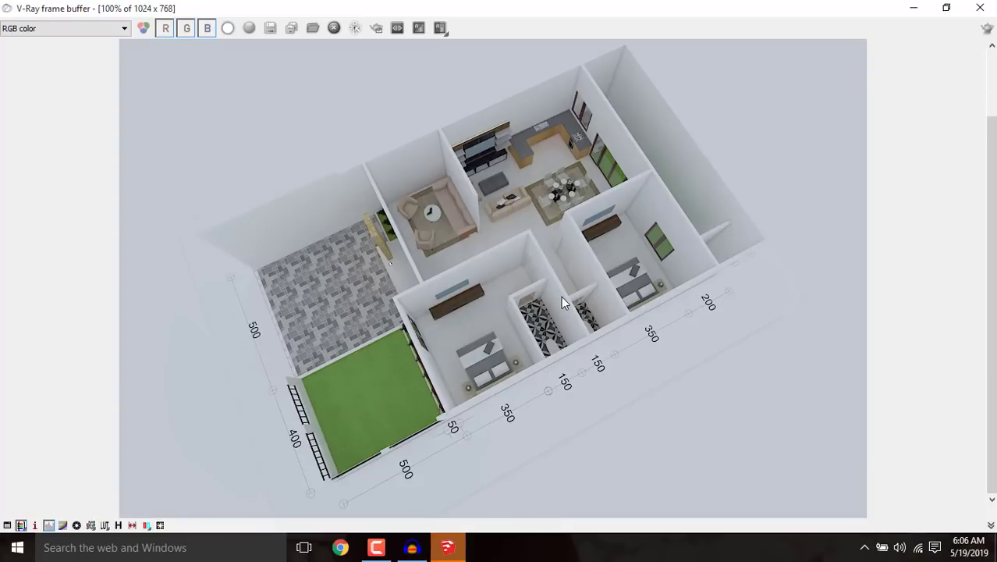
pyautogui.scroll(2, 561, 295)
pyautogui.scroll(-2, 459, 259)
pyautogui.scroll(1, 461, 421)
pyautogui.scroll(1, 460, 421)
pyautogui.scroll(-3, 467, 272)
pyautogui.scroll(-1, 529, 231)
pyautogui.scroll(1, 525, 365)
pyautogui.moveTo(989, 231); pyautogui.dragTo(989, 296)
# Step: Raise the white point of the render's Levels color correction, close the color corrections and check the adjusted image
pyautogui.click(19, 525)
pyautogui.moveTo(951, 242); pyautogui.dragTo(972, 248)
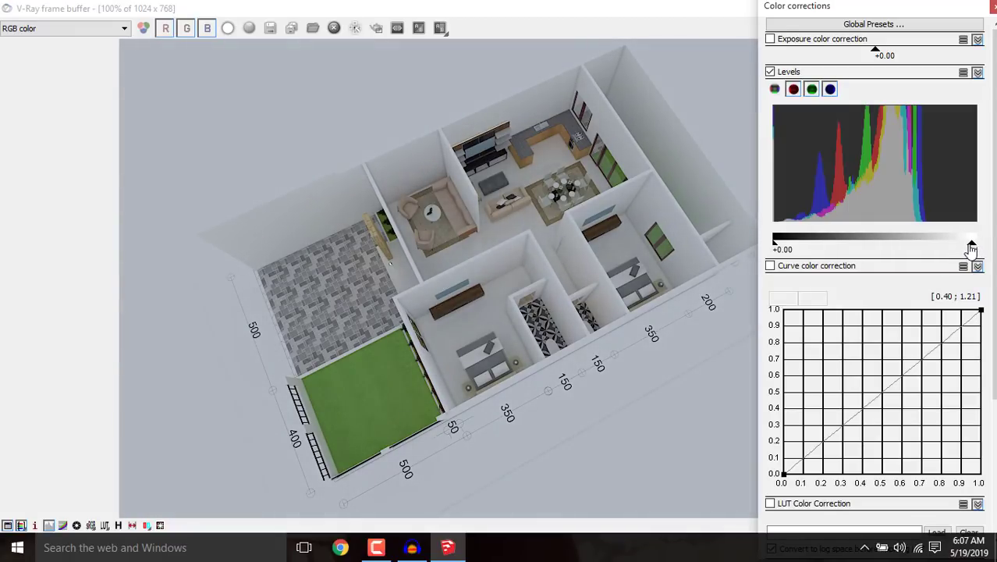
pyautogui.click(991, 6)
pyautogui.scroll(-1, 545, 257)
pyautogui.scroll(1, 525, 272)
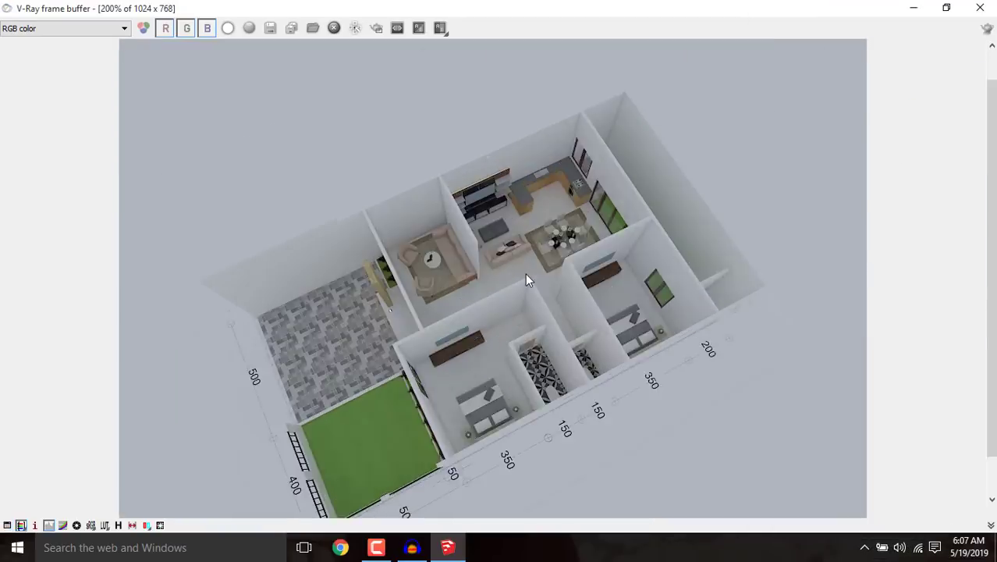
pyautogui.scroll(-1, 534, 268)
pyautogui.scroll(1, 494, 377)
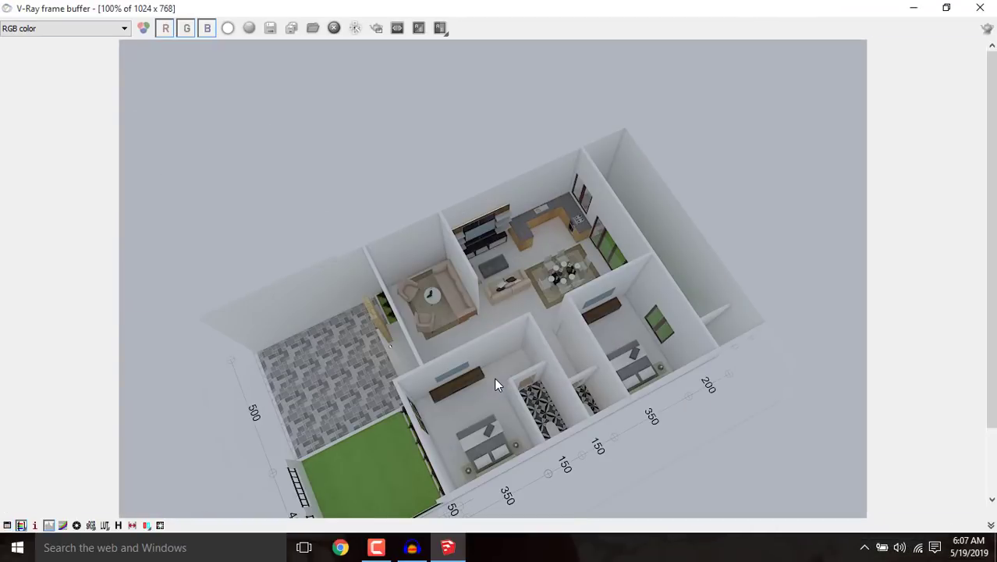
pyautogui.scroll(-1, 496, 381)
pyautogui.scroll(1, 494, 383)
pyautogui.scroll(-1, 691, 163)
# Step: Minimize the frame buffer, close the V-Ray progress window, and select the wall-mounted TV above the wooden bedroom cabinet
pyautogui.click(912, 7)
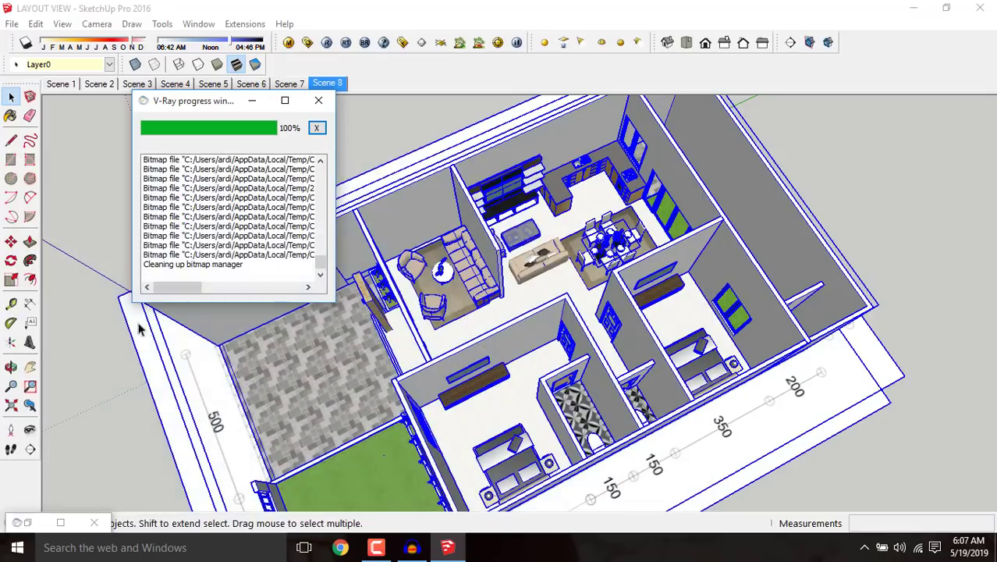
pyautogui.click(319, 103)
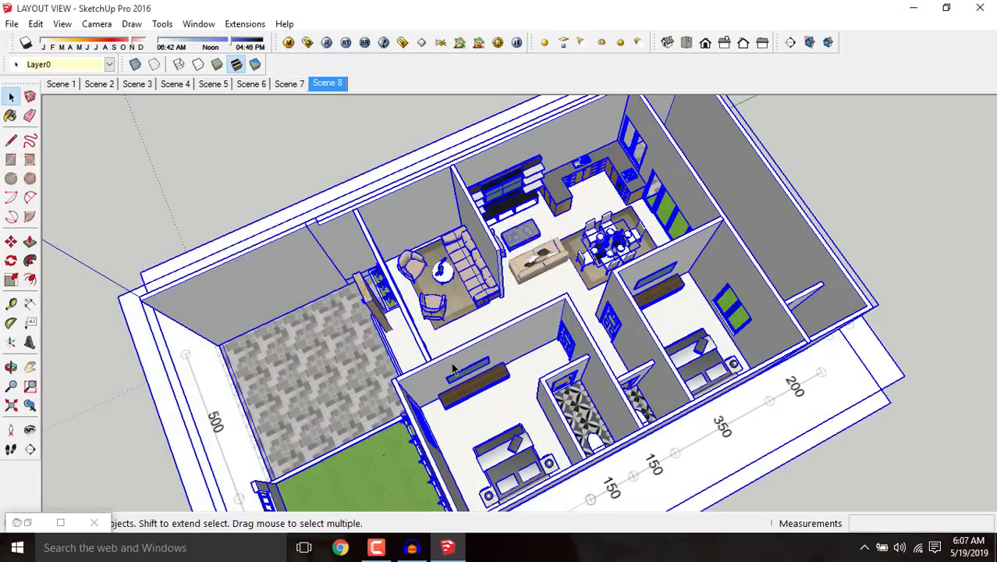
pyautogui.scroll(3, 454, 367)
pyautogui.click(277, 145)
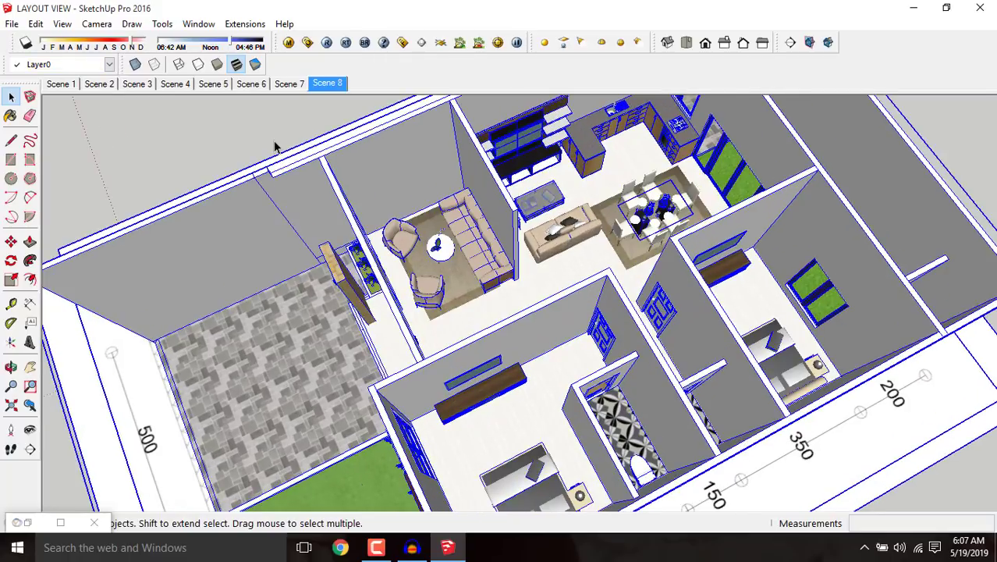
pyautogui.scroll(8, 513, 374)
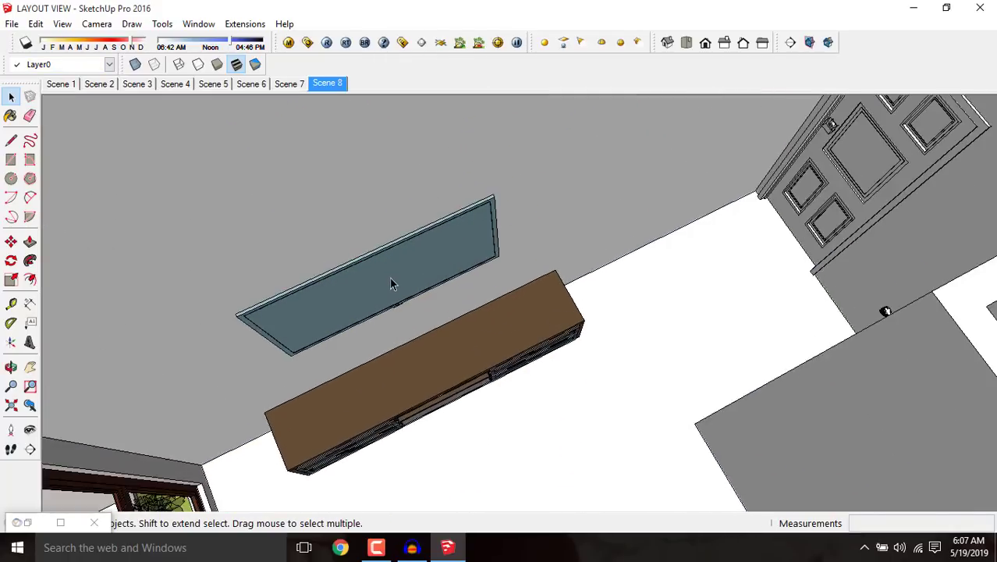
pyautogui.click(385, 270)
pyautogui.scroll(4, 387, 264)
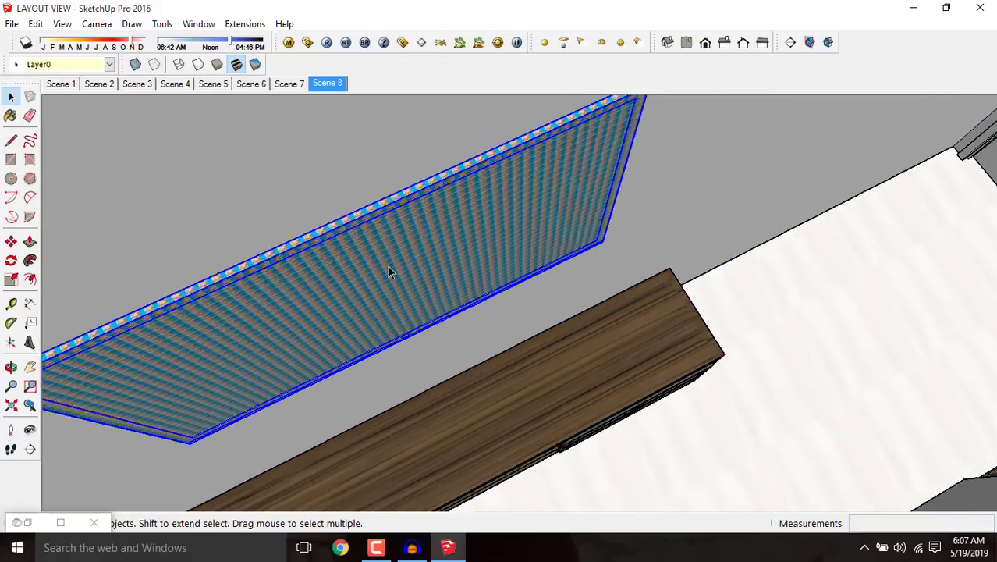
pyautogui.scroll(2, 389, 262)
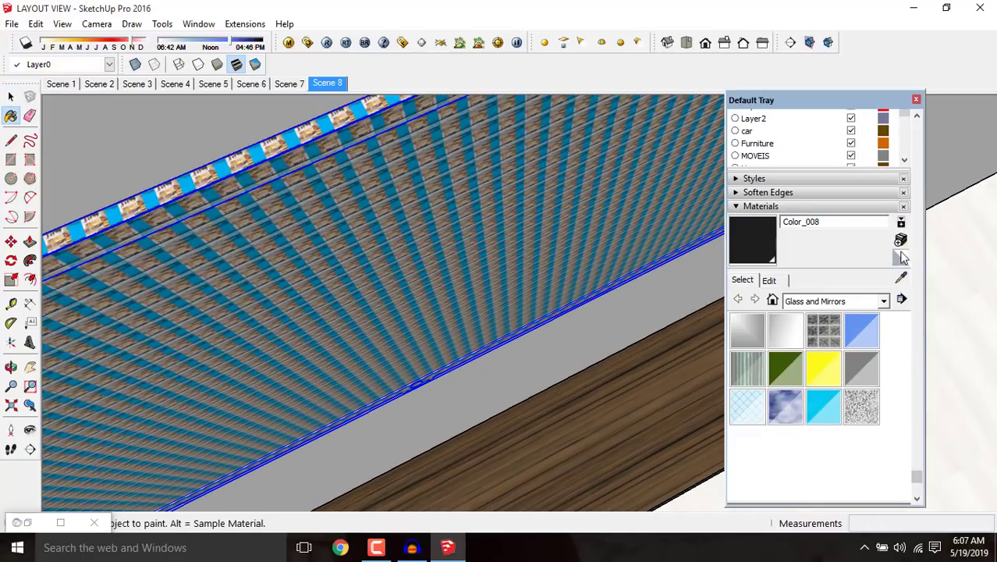
# Step: Create a new plain white material at 100 opacity from the default material and return to the Select tool
pyautogui.click(899, 257)
pyautogui.click(900, 241)
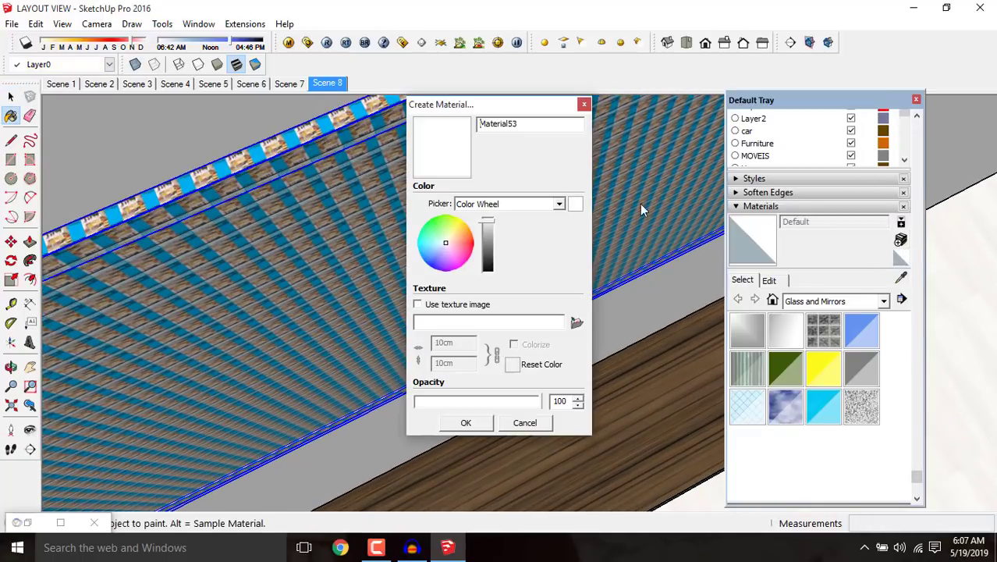
pyautogui.click(468, 423)
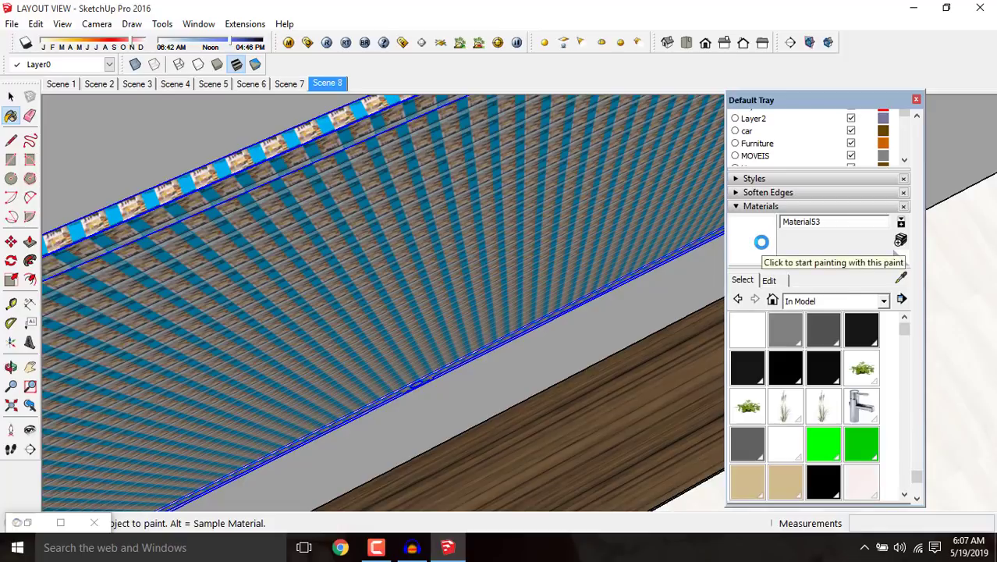
pyautogui.scroll(-5, 495, 273)
pyautogui.scroll(1, 424, 258)
pyautogui.press('space')
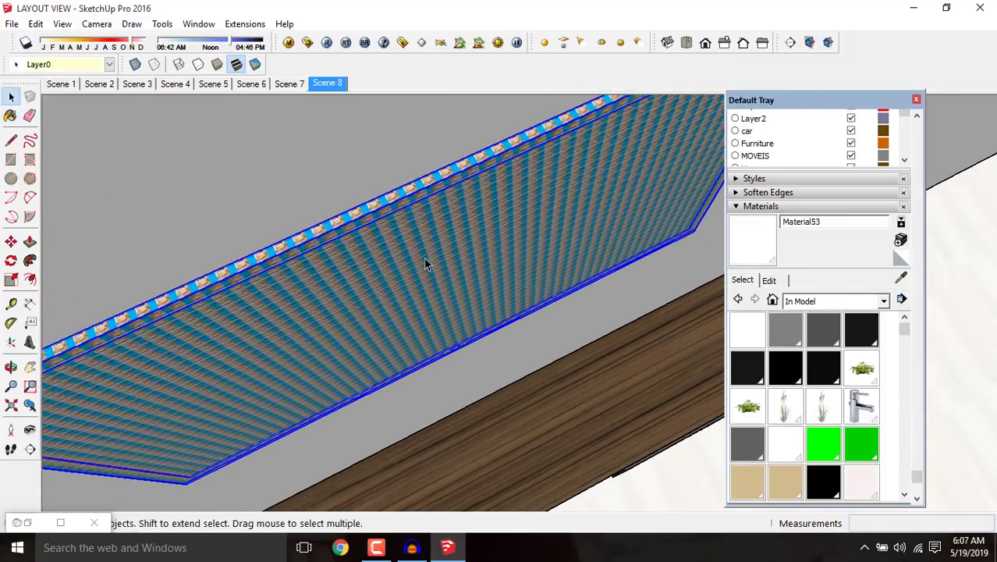
# Step: Open the wall-mounted TV for editing and paint its selected screen and frame faces with the white Material53
pyautogui.doubleClick(424, 258)
pyautogui.click(424, 257)
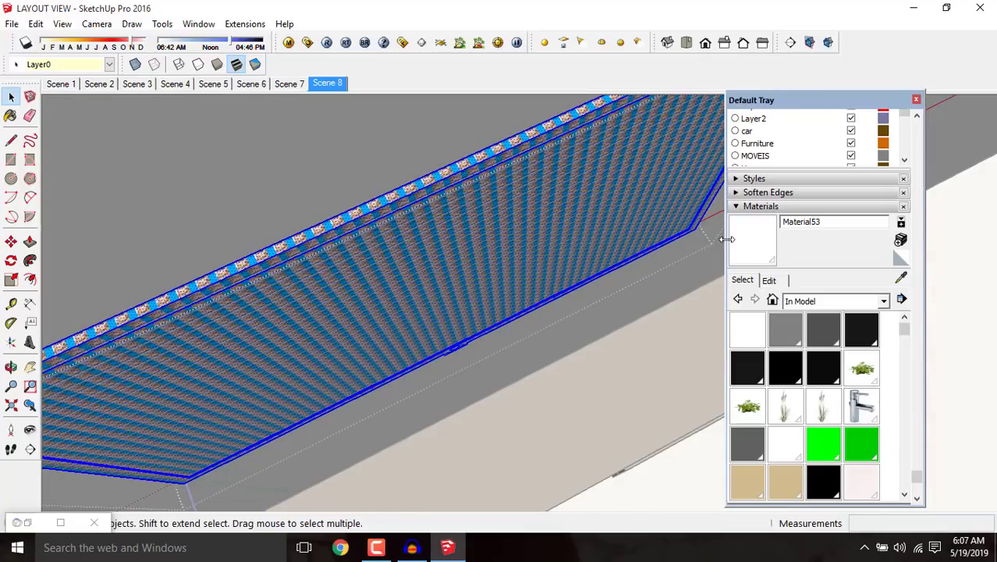
pyautogui.press('b')
pyautogui.click(585, 201)
pyautogui.moveTo(585, 201)
pyautogui.mouseDown(button='middle')
pyautogui.moveTo(509, 214)
pyautogui.moveTo(465, 194)
pyautogui.mouseUp(button='middle')
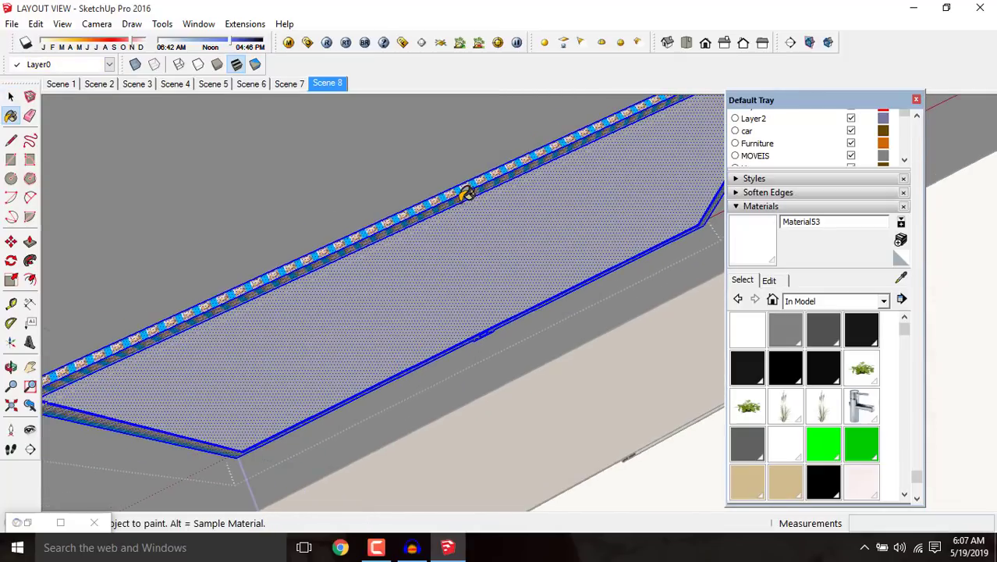
pyautogui.scroll(3, 465, 194)
pyautogui.click(465, 184)
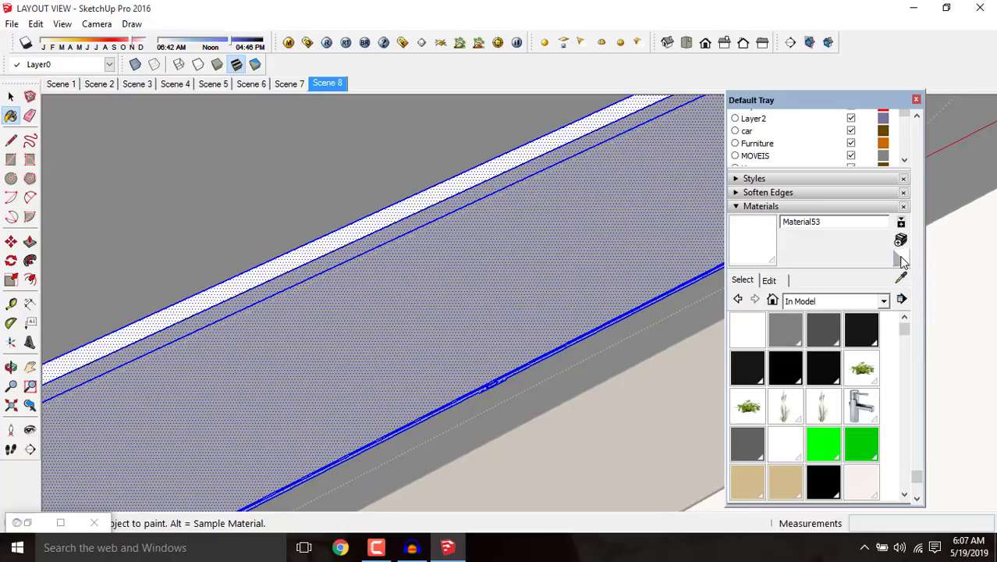
# Step: Create a new black material, Material54, and apply it to the TV's front screen face only
pyautogui.click(901, 260)
pyautogui.click(11, 96)
pyautogui.click(552, 315)
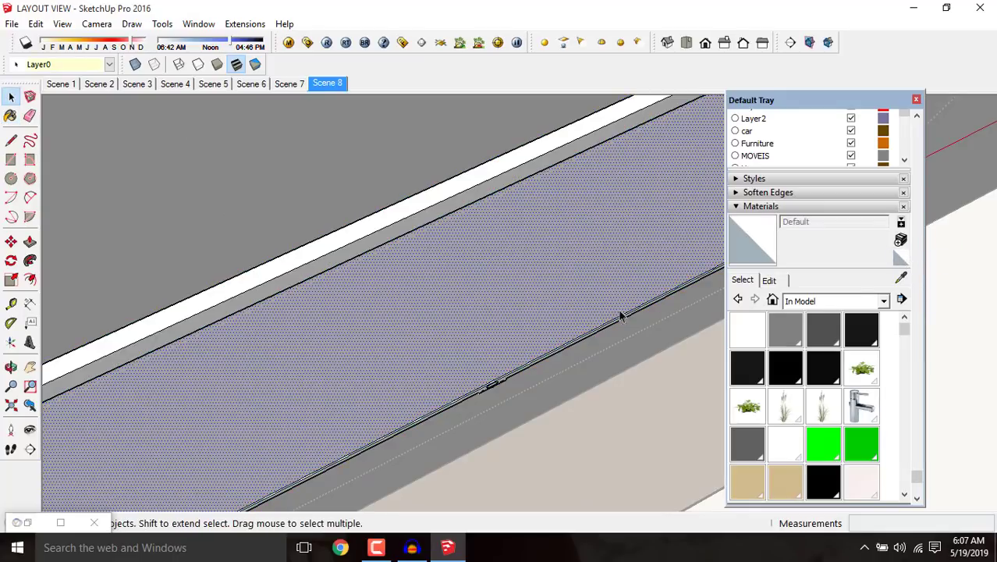
pyautogui.click(900, 239)
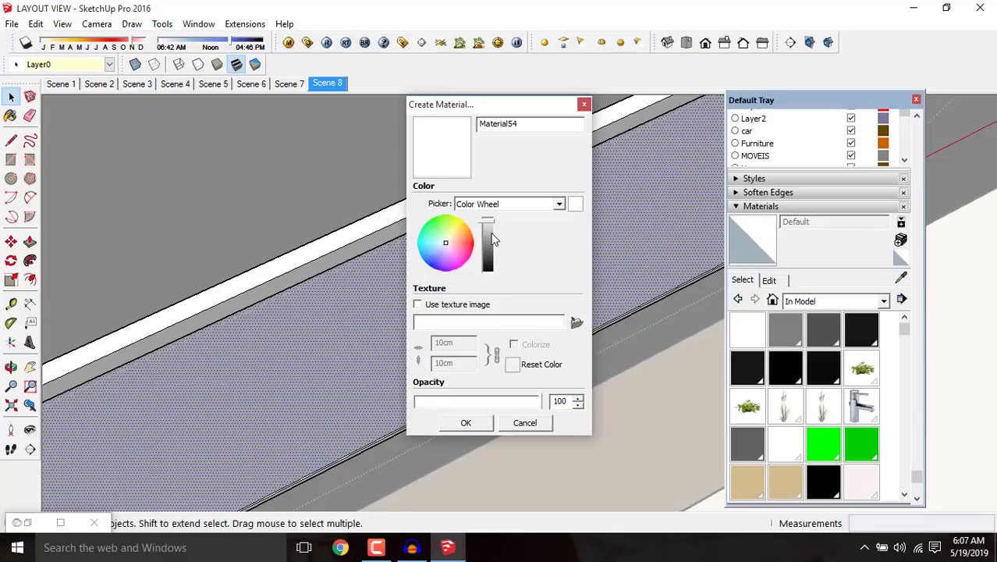
pyautogui.moveTo(493, 239); pyautogui.dragTo(498, 386)
pyautogui.click(467, 423)
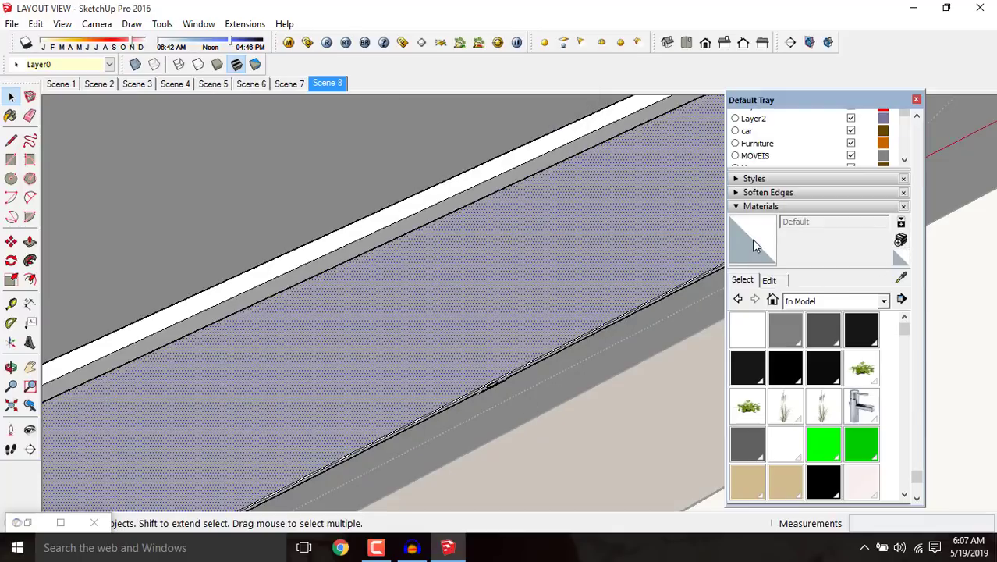
pyautogui.click(481, 242)
pyautogui.scroll(-3, 342, 347)
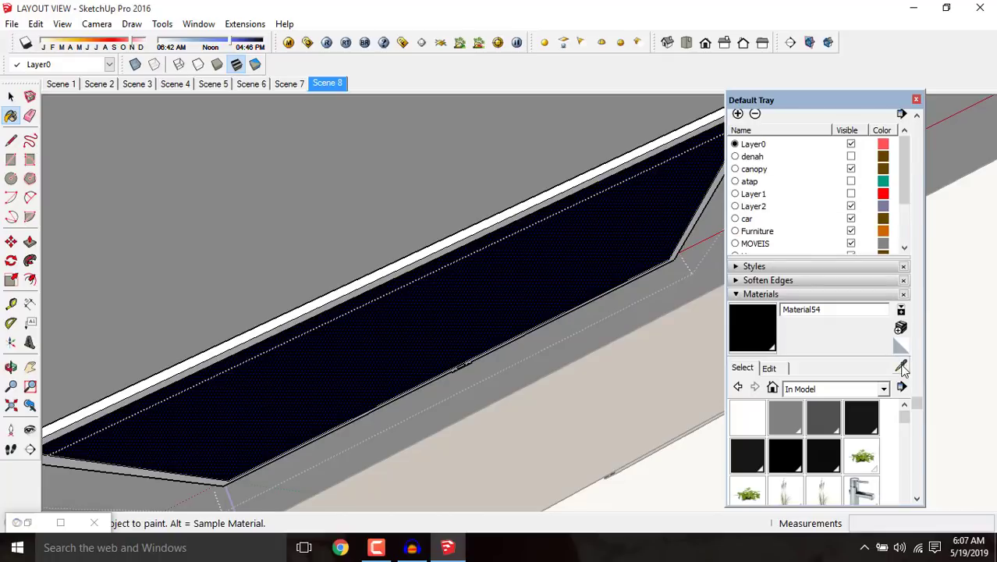
# Step: Sample the TV frame's Material53, darken its color to dark grey, and exit the TV's editing mode
pyautogui.click(902, 369)
pyautogui.click(357, 308)
pyautogui.scroll(2, 601, 330)
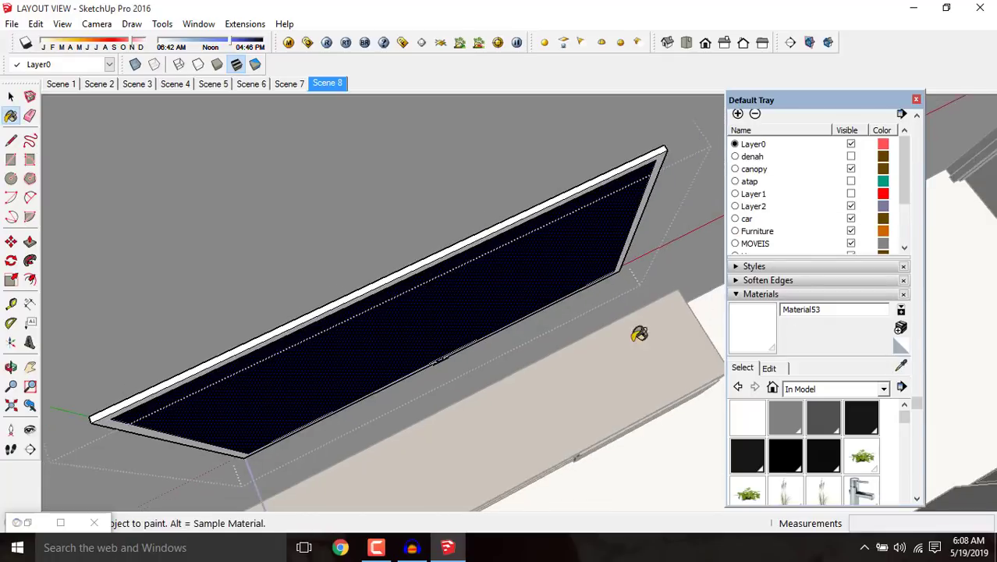
pyautogui.scroll(2, 698, 341)
pyautogui.scroll(-3, 790, 384)
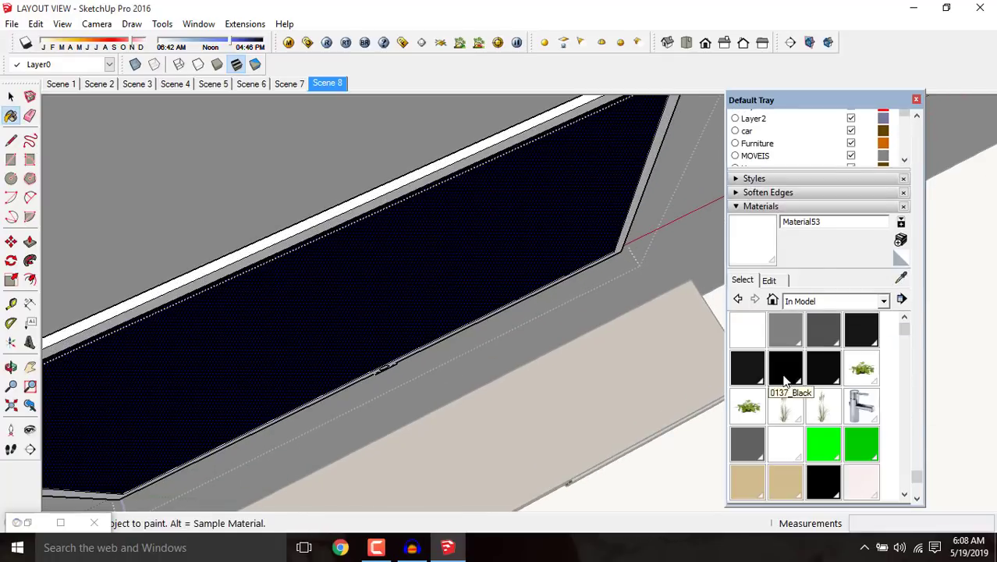
pyautogui.click(770, 281)
pyautogui.moveTo(804, 332); pyautogui.dragTo(804, 379)
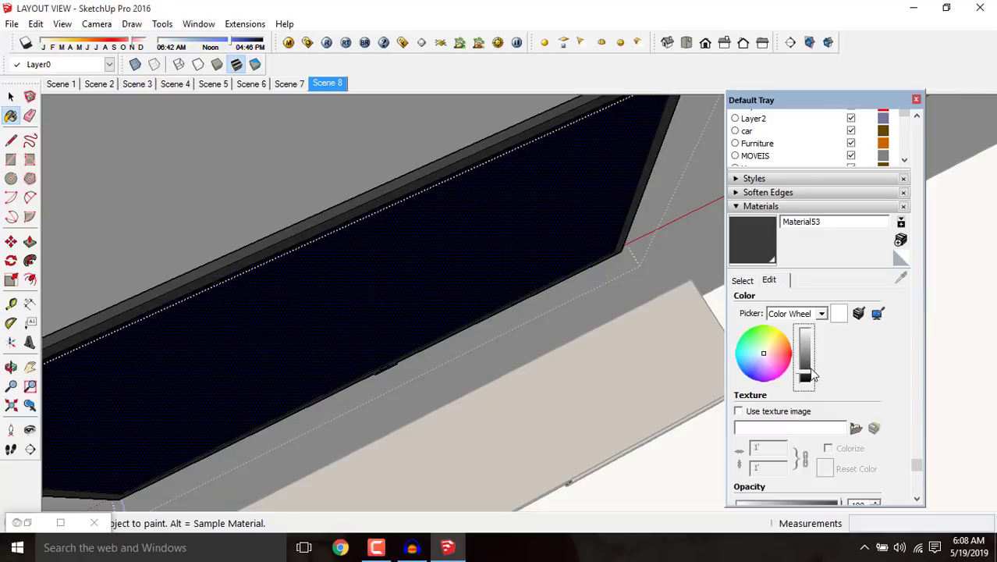
pyautogui.press('space')
pyautogui.scroll(-5, 438, 320)
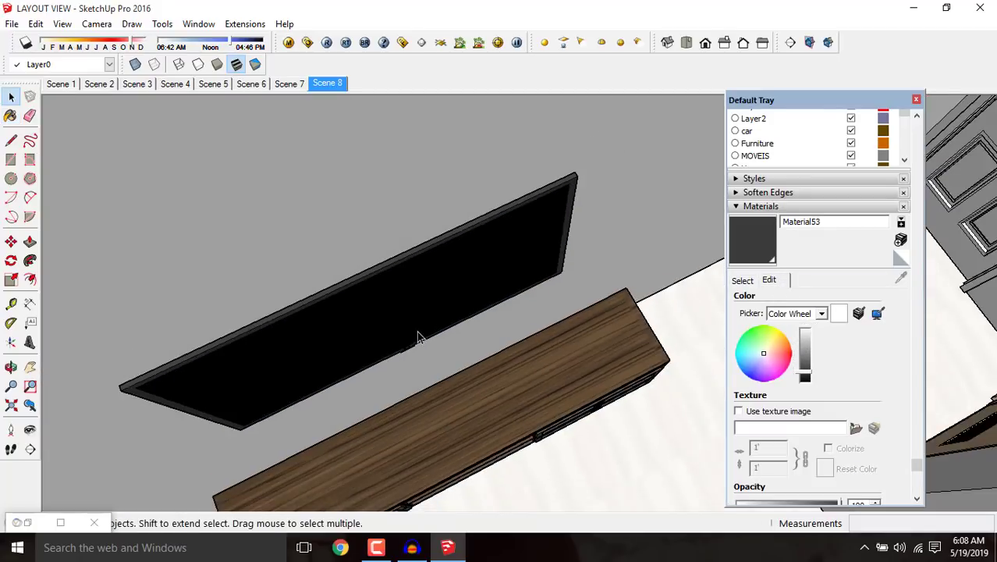
# Step: Sample the TV screen's material, open the V-Ray material editor, and add a reflection layer to Material__0_0_1
pyautogui.scroll(-8, 219, 405)
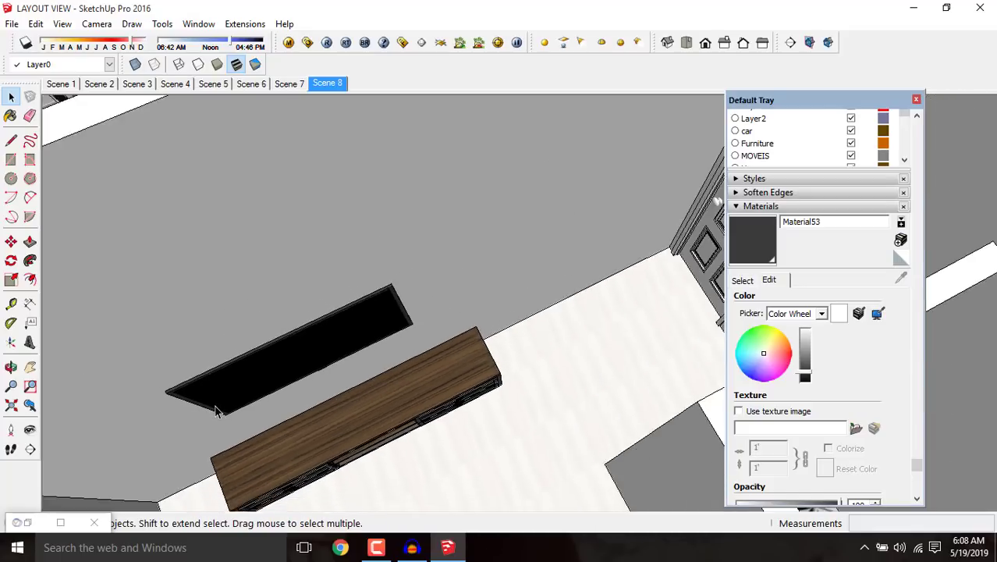
pyautogui.scroll(-4, 217, 408)
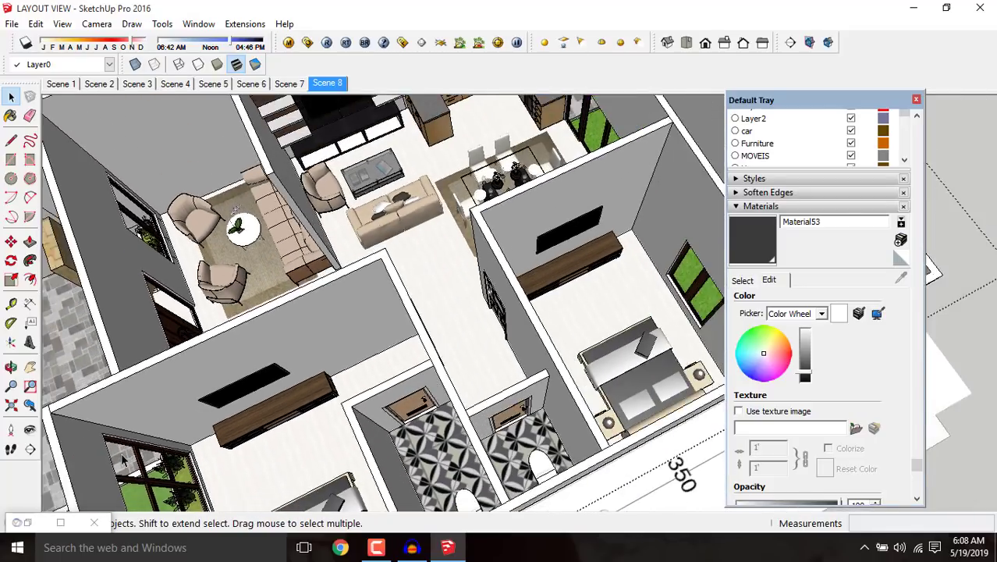
pyautogui.scroll(6, 217, 408)
pyautogui.scroll(5, 262, 422)
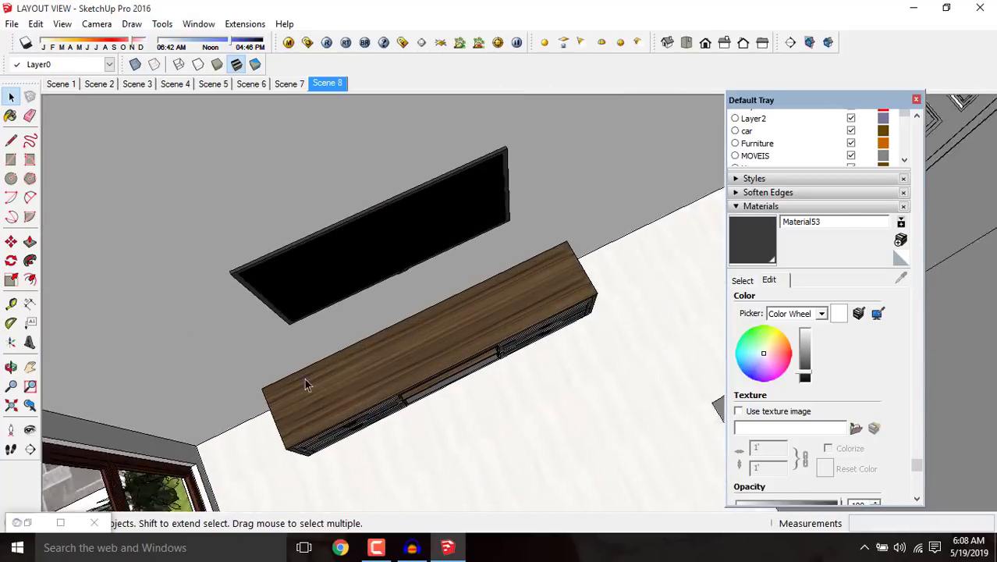
pyautogui.click(742, 280)
pyautogui.click(901, 279)
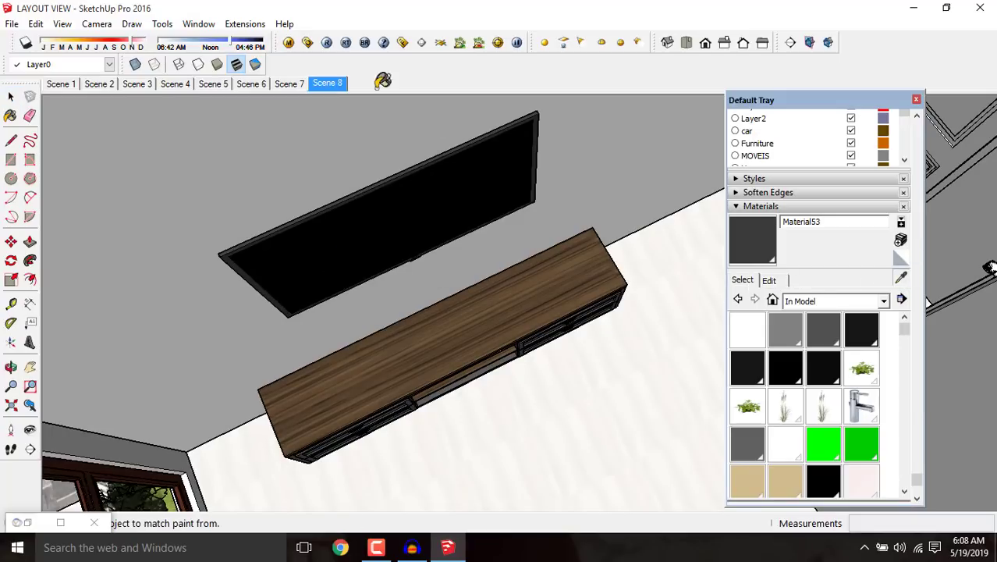
pyautogui.click(366, 223)
pyautogui.click(289, 44)
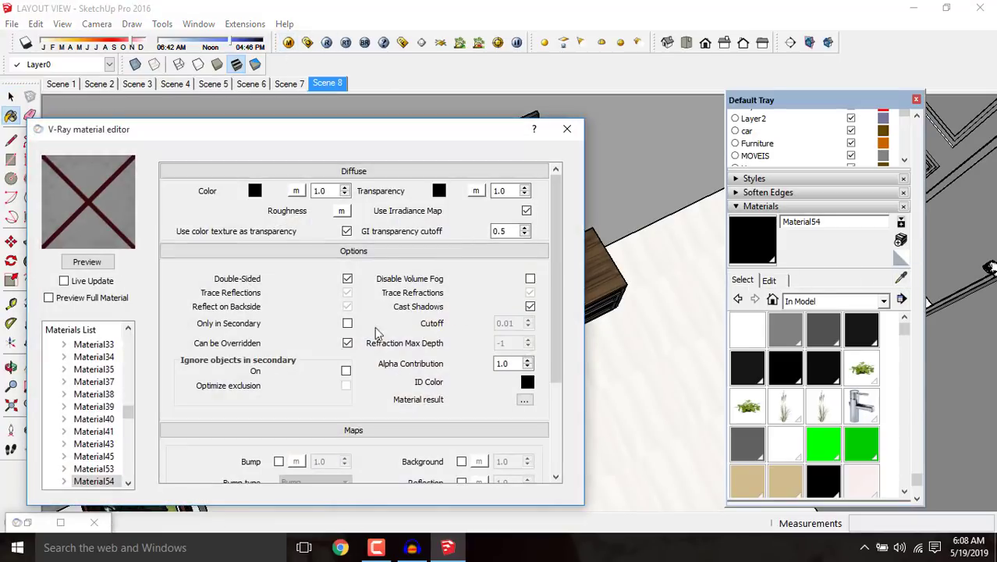
pyautogui.rightClick(110, 484)
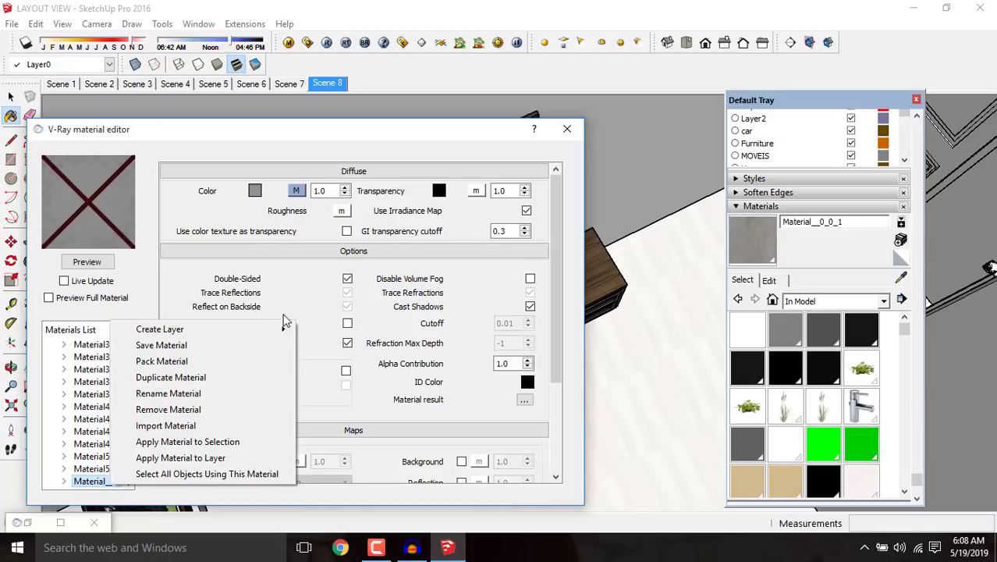
pyautogui.moveTo(284, 328)
pyautogui.click(325, 348)
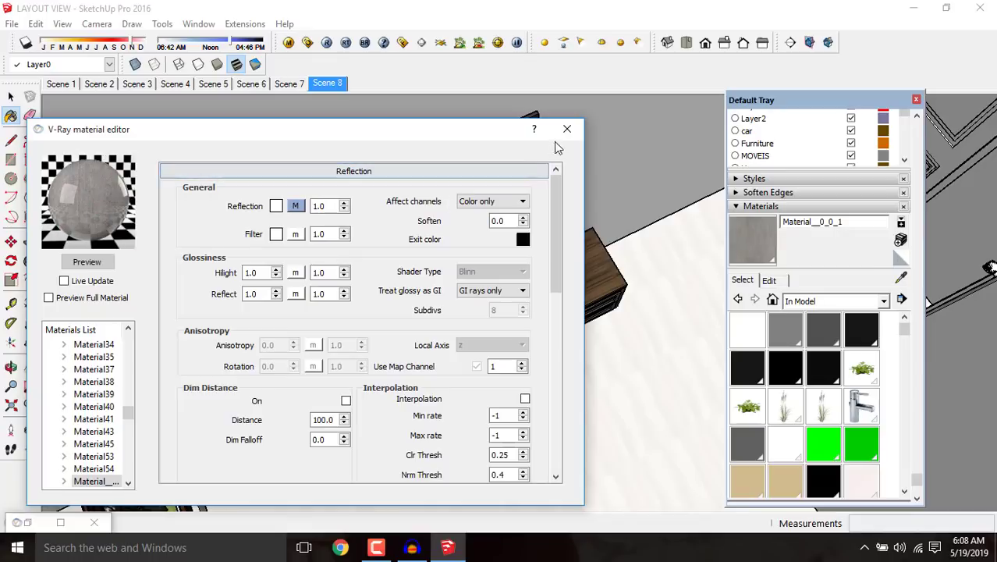
# Step: Remove the reflection layer from Material__0_0_1 and close the V-Ray material editor
pyautogui.click(64, 480)
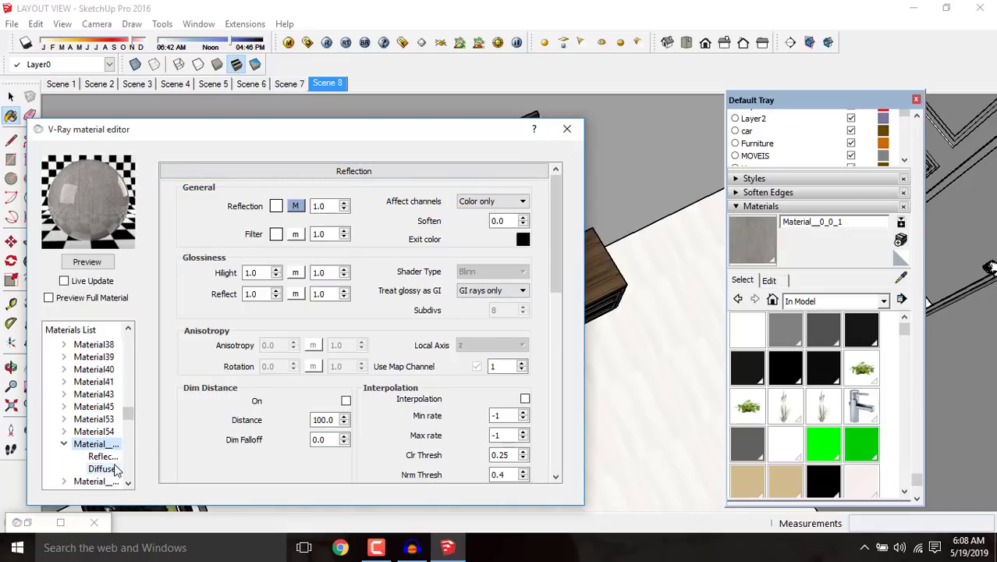
pyautogui.click(102, 456)
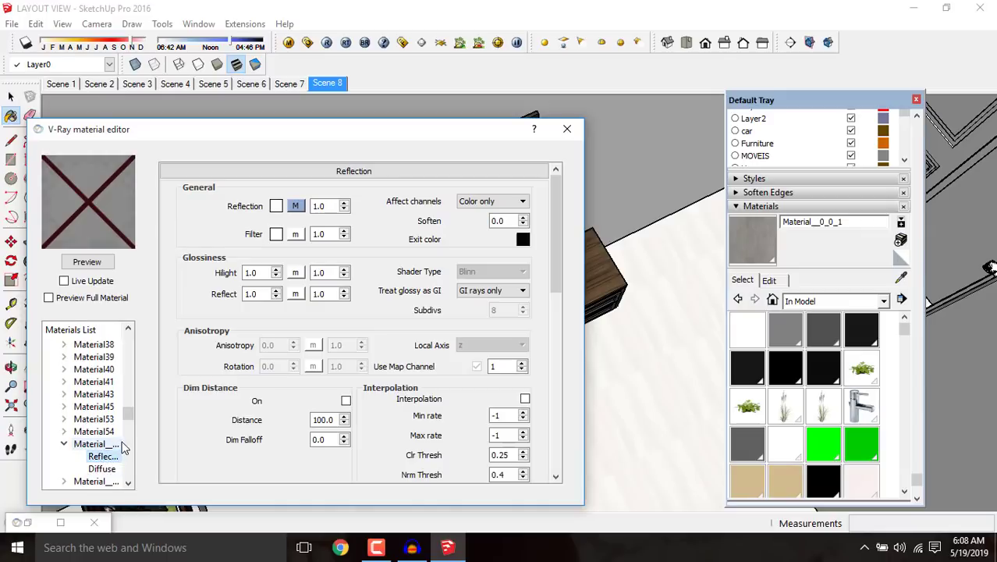
pyautogui.rightClick(107, 457)
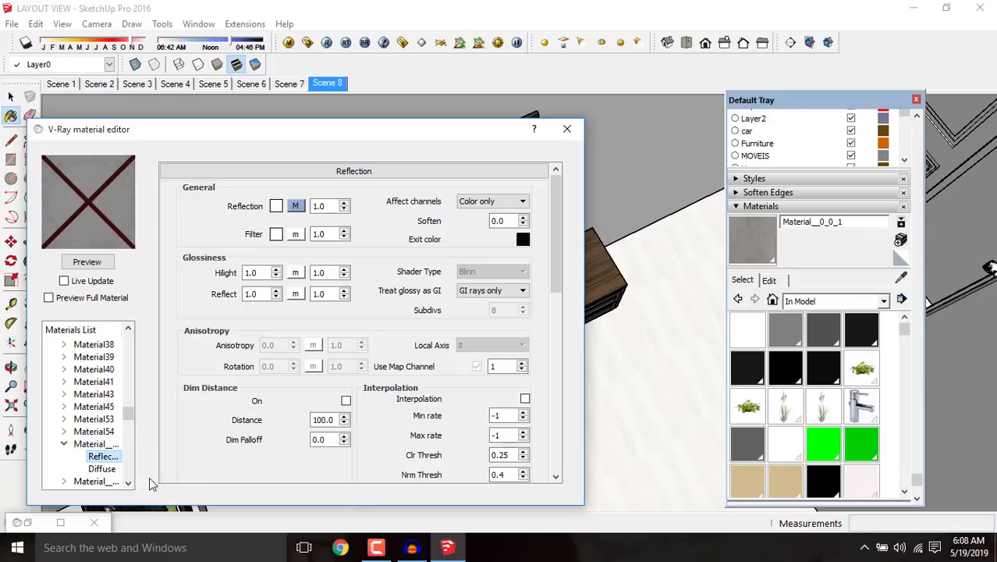
pyautogui.click(155, 483)
pyautogui.click(548, 286)
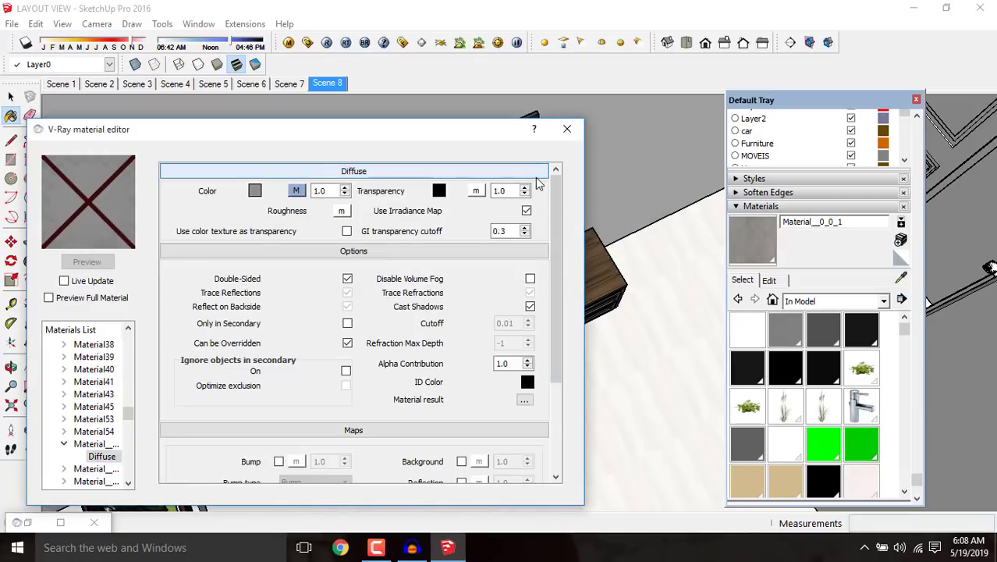
pyautogui.click(567, 131)
# Step: Sample the TV screen's black Material54 and add a V-Ray reflection layer to it
pyautogui.click(900, 278)
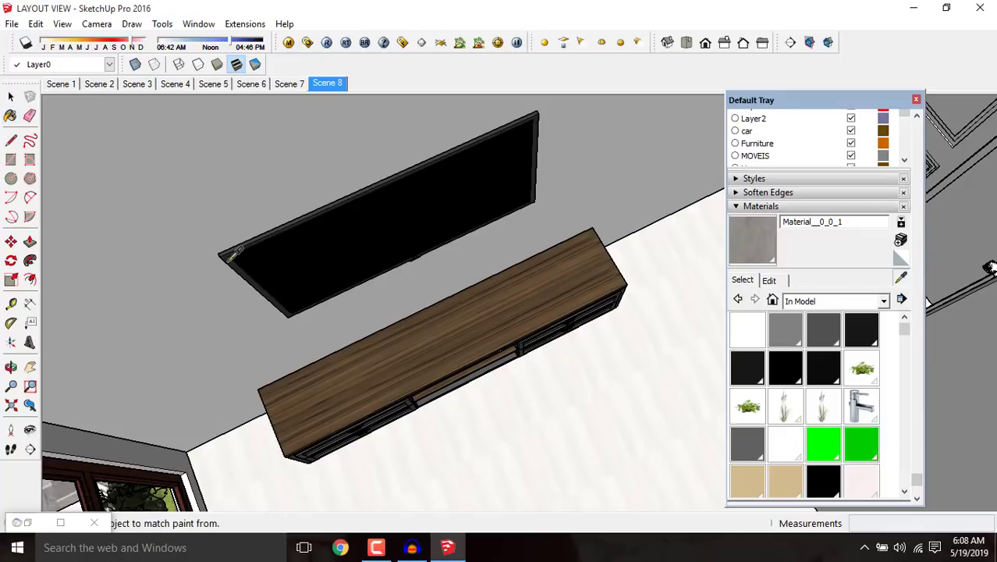
pyautogui.scroll(3, 316, 246)
pyautogui.click(453, 204)
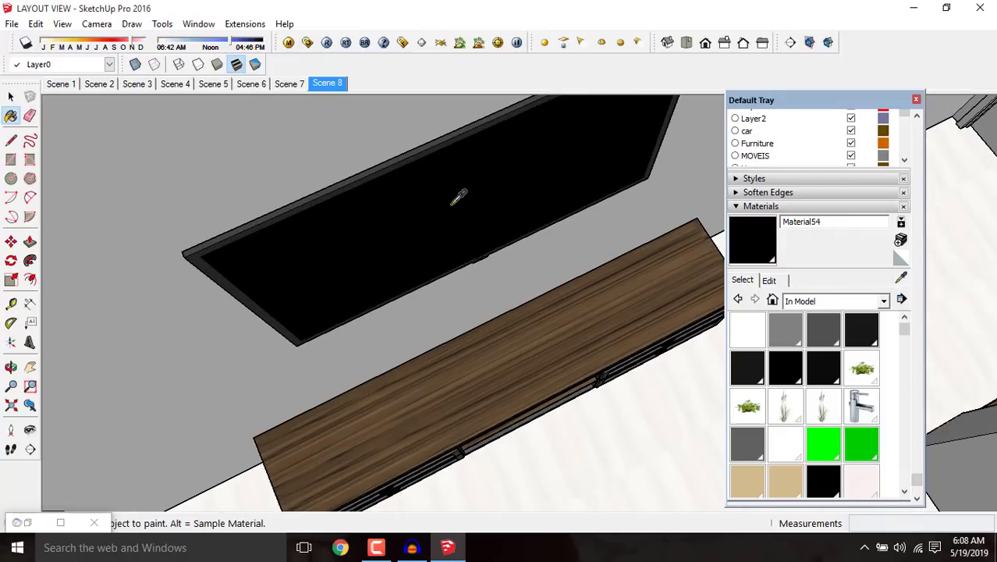
pyautogui.click(288, 42)
pyautogui.rightClick(110, 435)
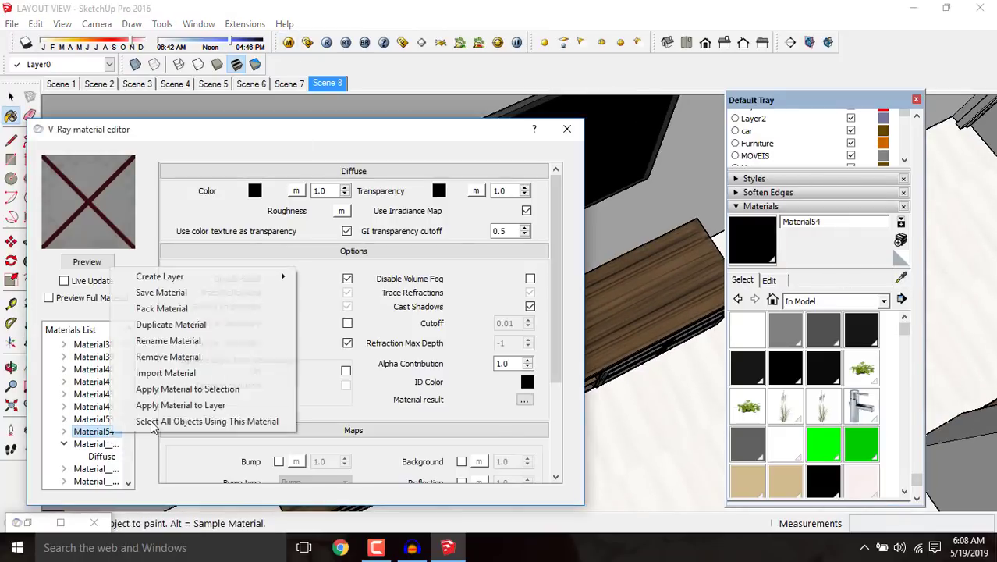
pyautogui.moveTo(282, 277)
pyautogui.click(328, 295)
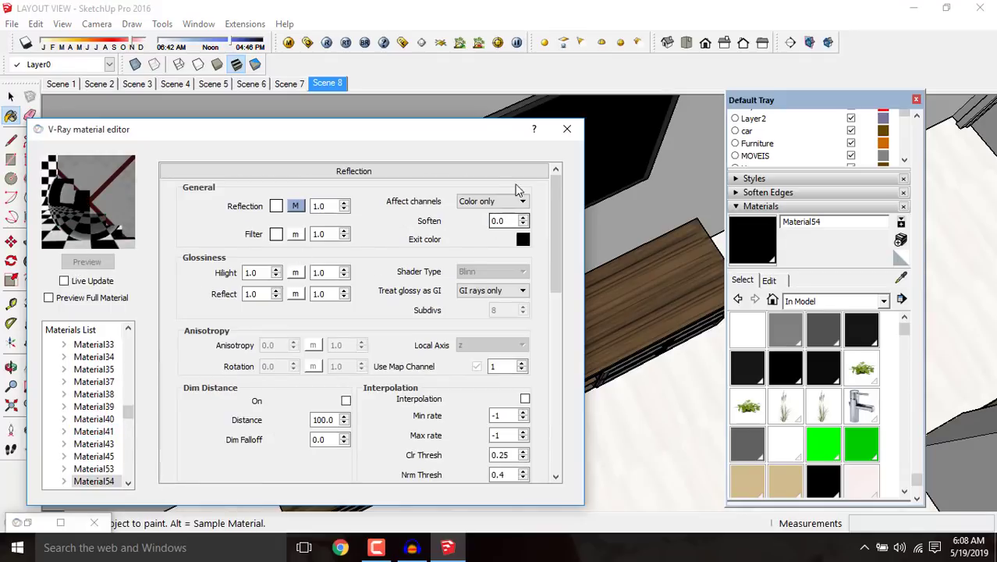
pyautogui.click(567, 128)
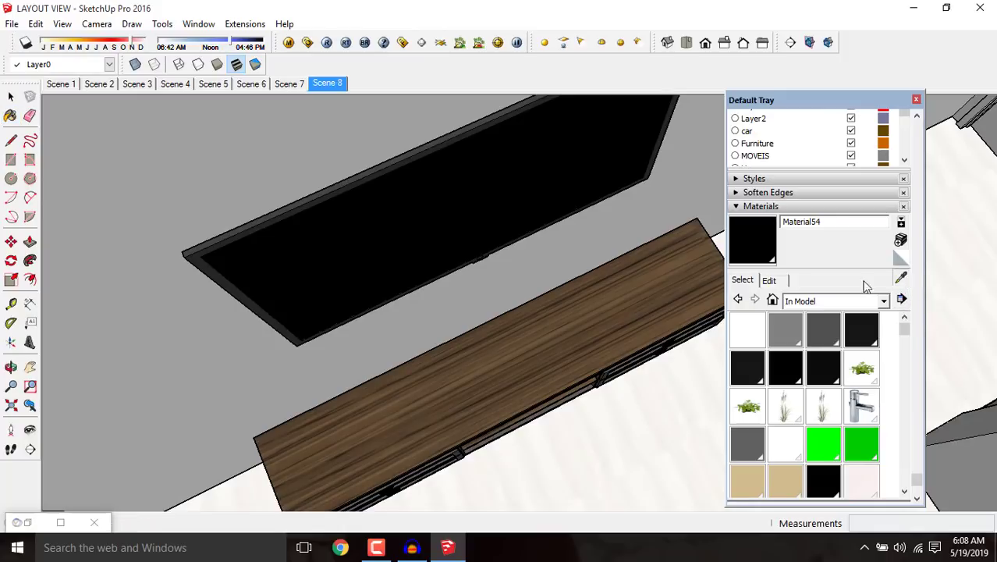
# Step: Sample the TV frame's dark grey Material53 and add a V-Ray reflection layer to it
pyautogui.keyDown('alt'); pyautogui.scroll(4, 211, 262); pyautogui.keyUp('alt')
pyautogui.keyDown('alt'); pyautogui.scroll(2, 232, 258); pyautogui.keyUp('alt')
pyautogui.keyDown('alt'); pyautogui.click(234, 258); pyautogui.keyUp('alt')
pyautogui.click(288, 43)
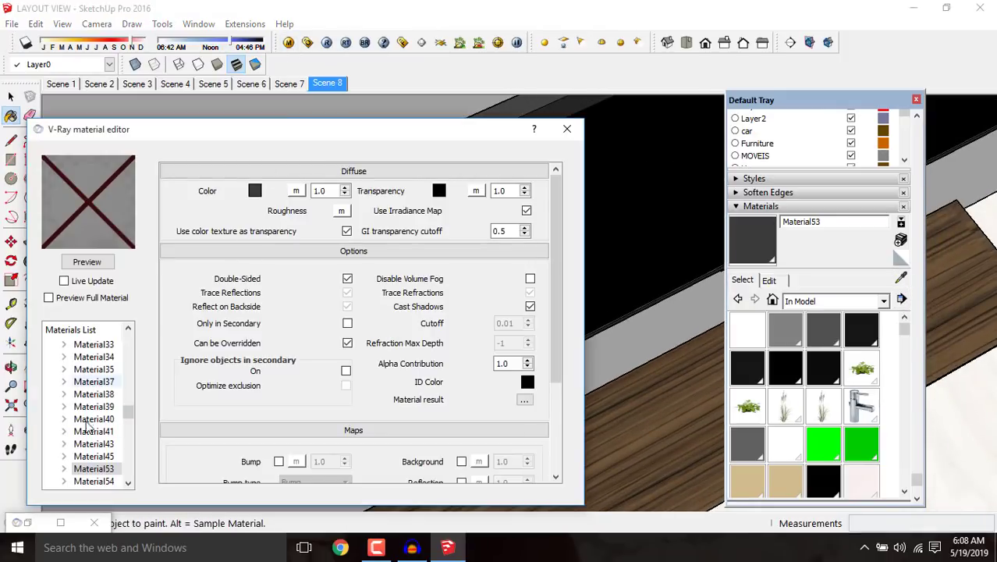
pyautogui.rightClick(92, 468)
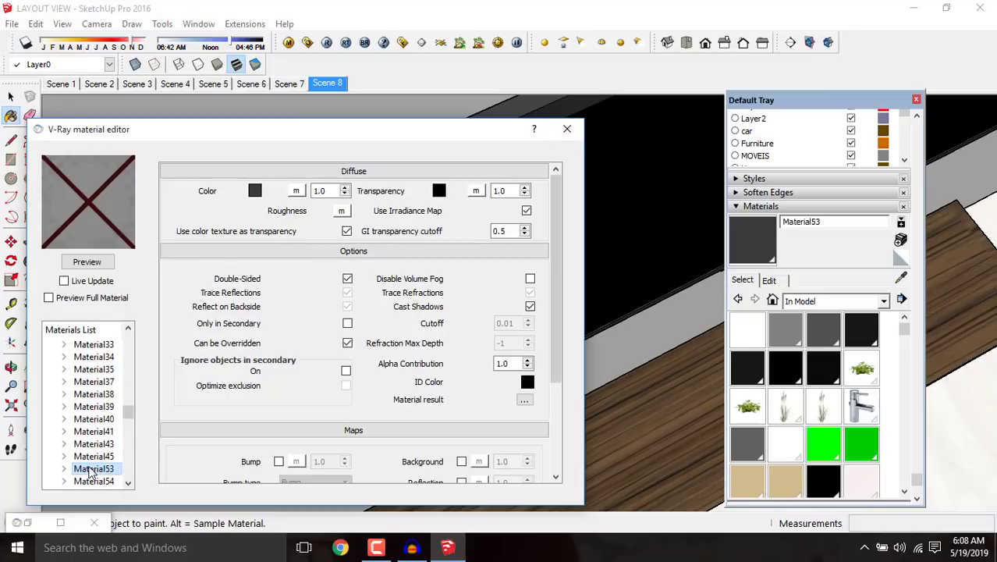
pyautogui.moveTo(262, 310)
pyautogui.click(295, 331)
# Step: Set Material53's highlight and reflect glossiness to 0.95 and its subdivs to 64, update the preview, and close the editor
pyautogui.hotkey('shift', 'Home')
pyautogui.write('0.')
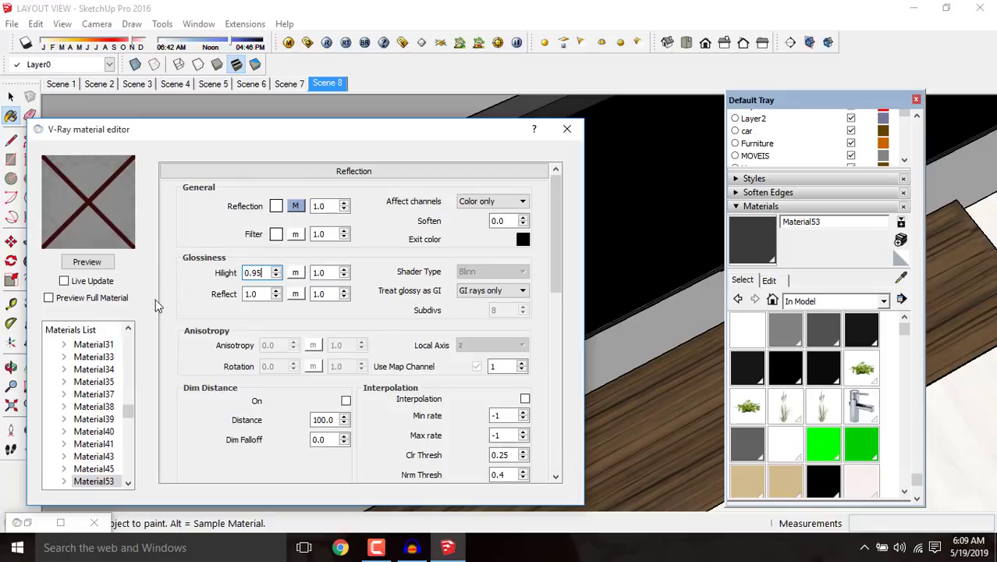
pyautogui.click(261, 294)
pyautogui.write('0.95')
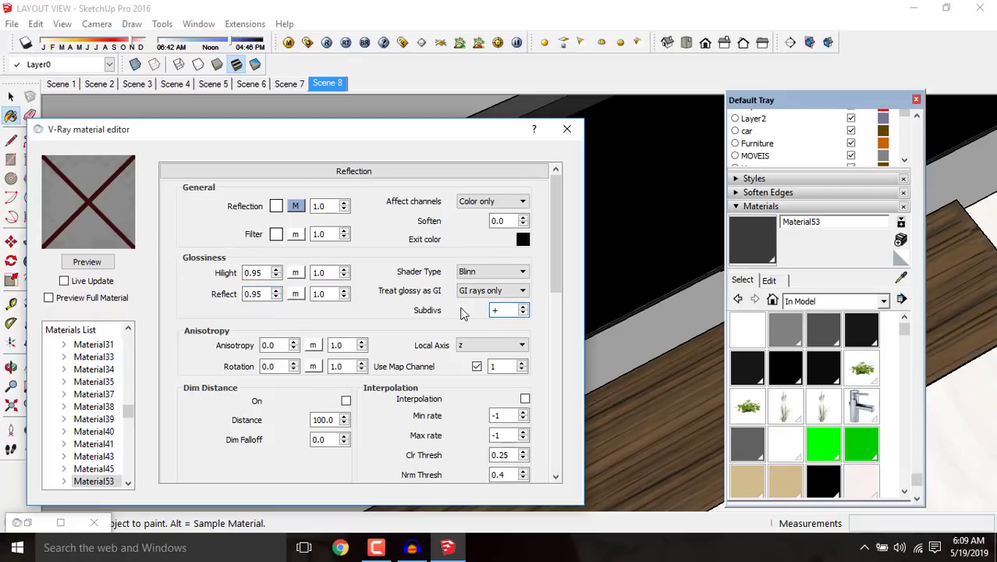
pyautogui.write('64')
pyautogui.click(89, 262)
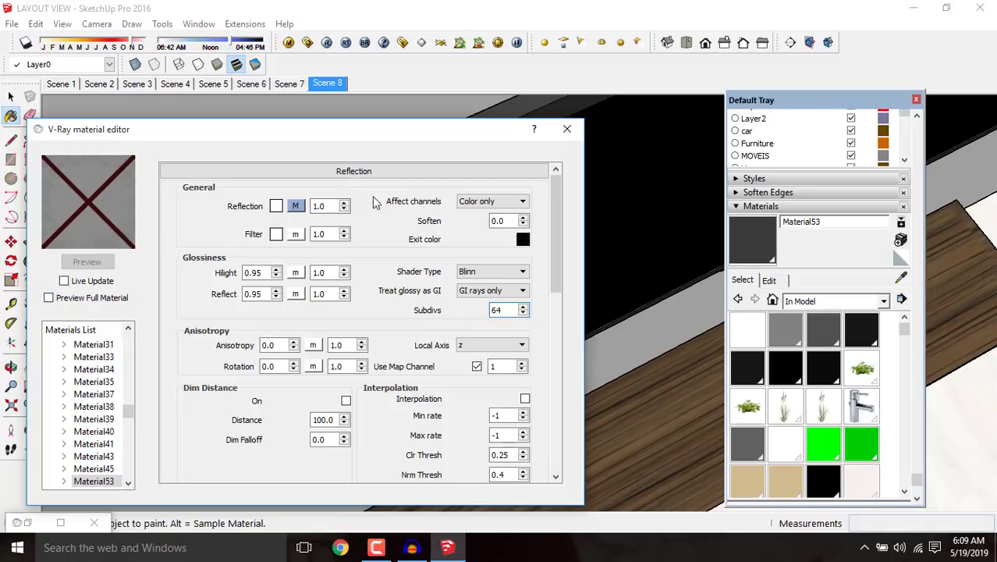
pyautogui.click(566, 129)
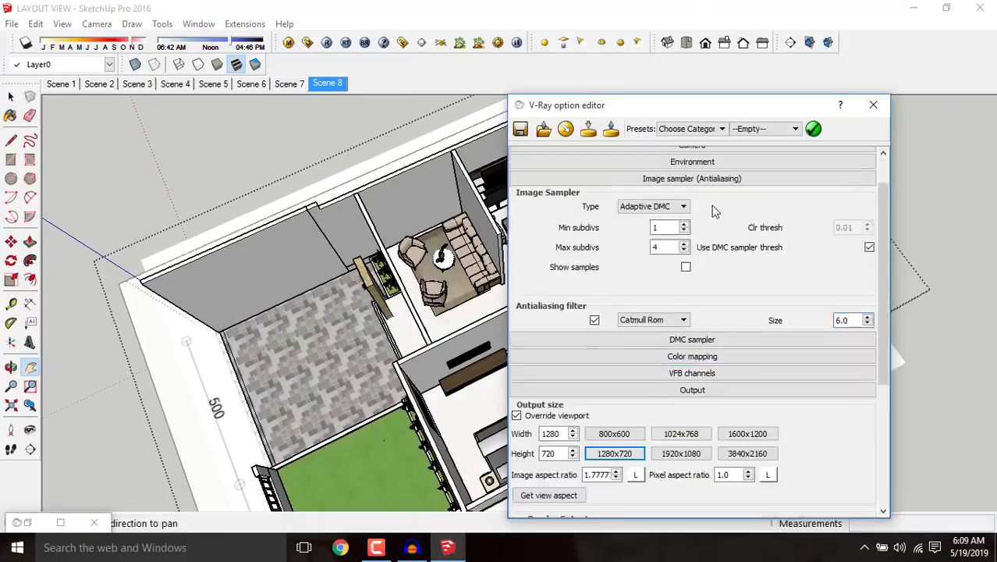